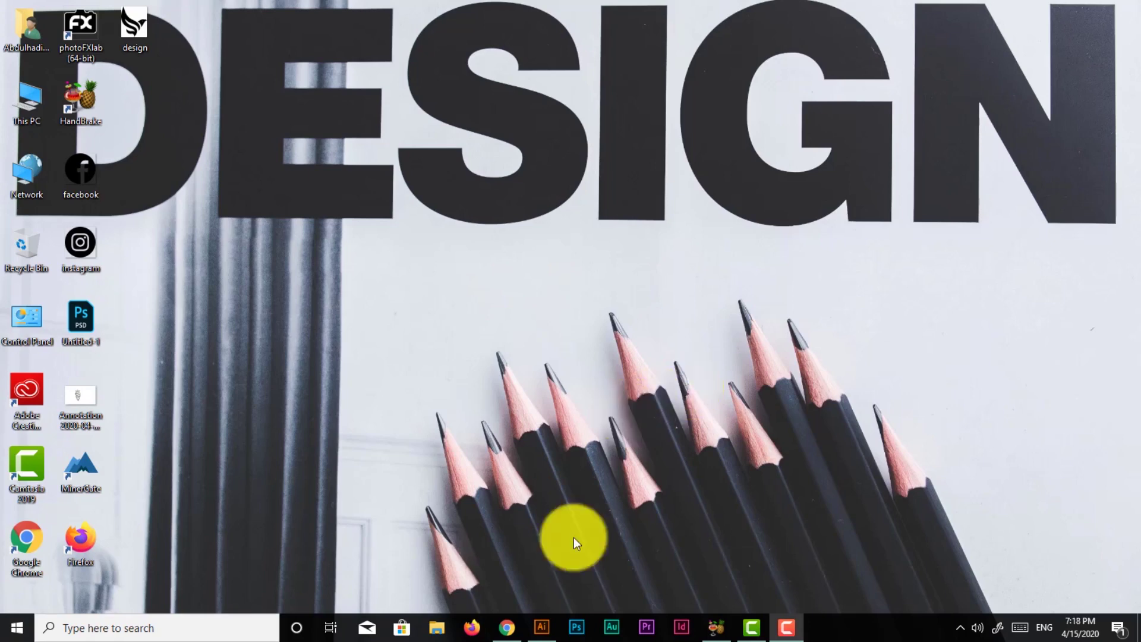
# Start a new Illustrator document from the 500 × 500 px custom preset, confirming width and height.
pyautogui.click(542, 629)
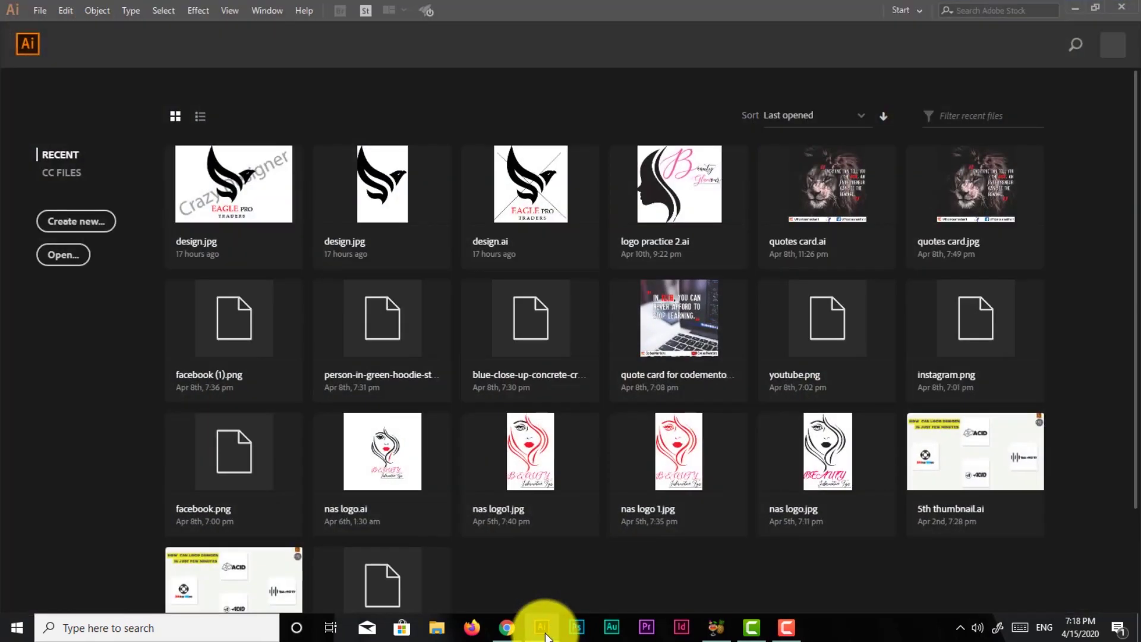
pyautogui.click(87, 232)
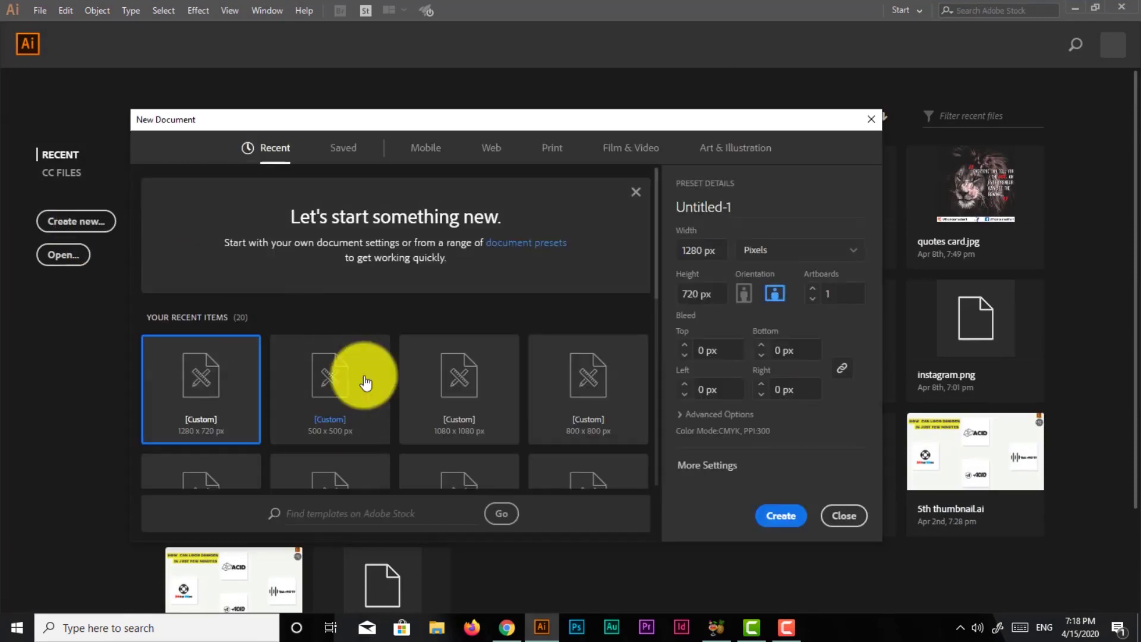
pyautogui.click(316, 381)
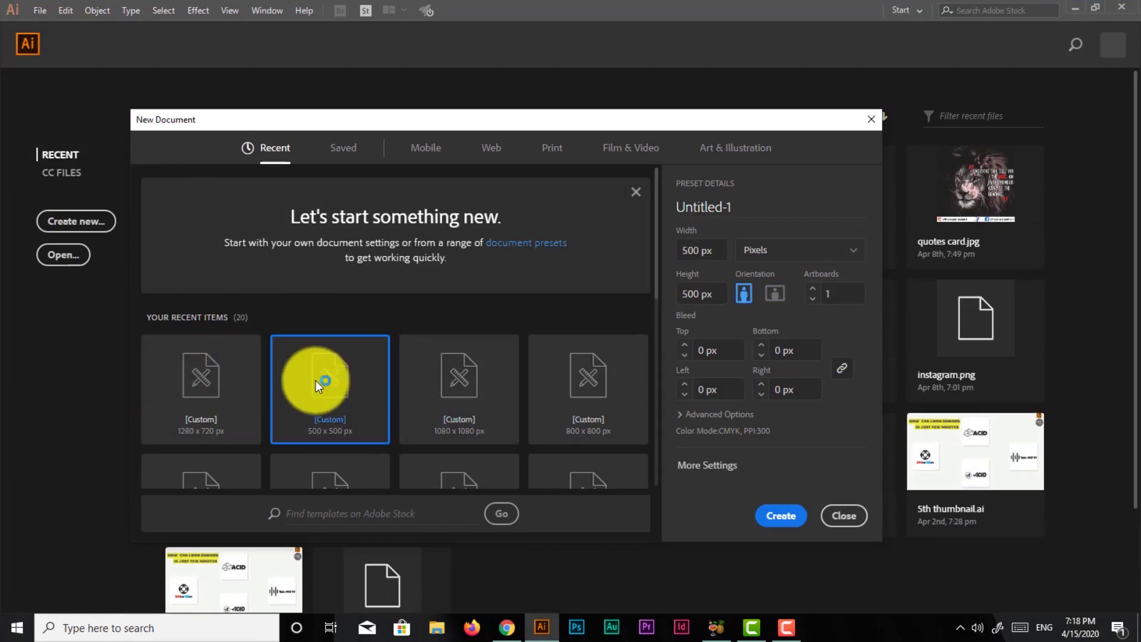
pyautogui.click(683, 254)
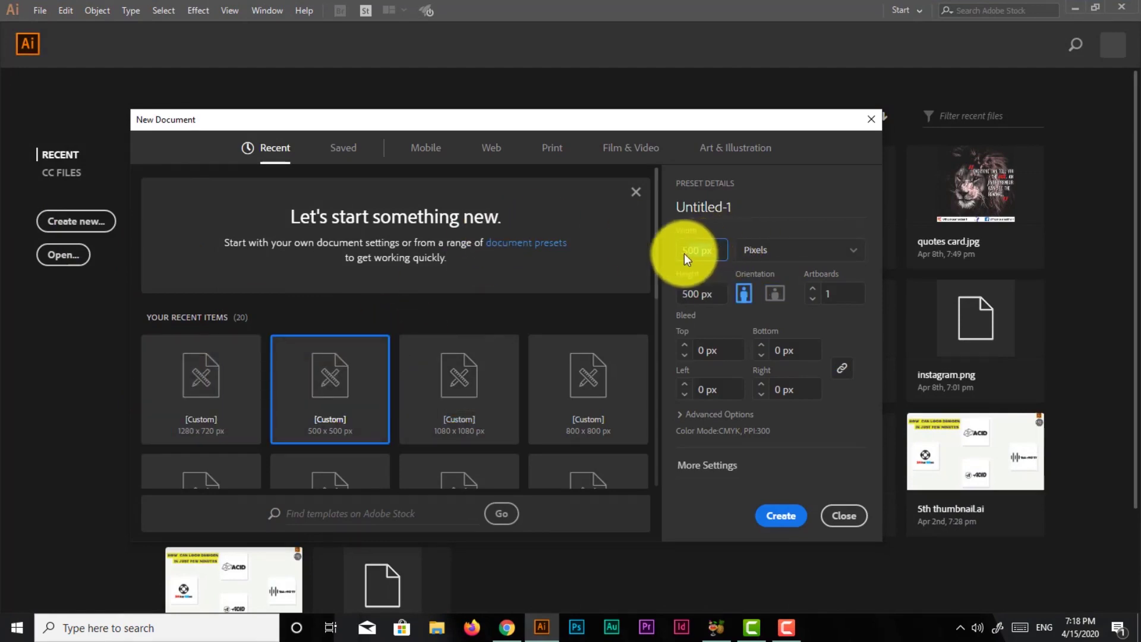
pyautogui.click(712, 296)
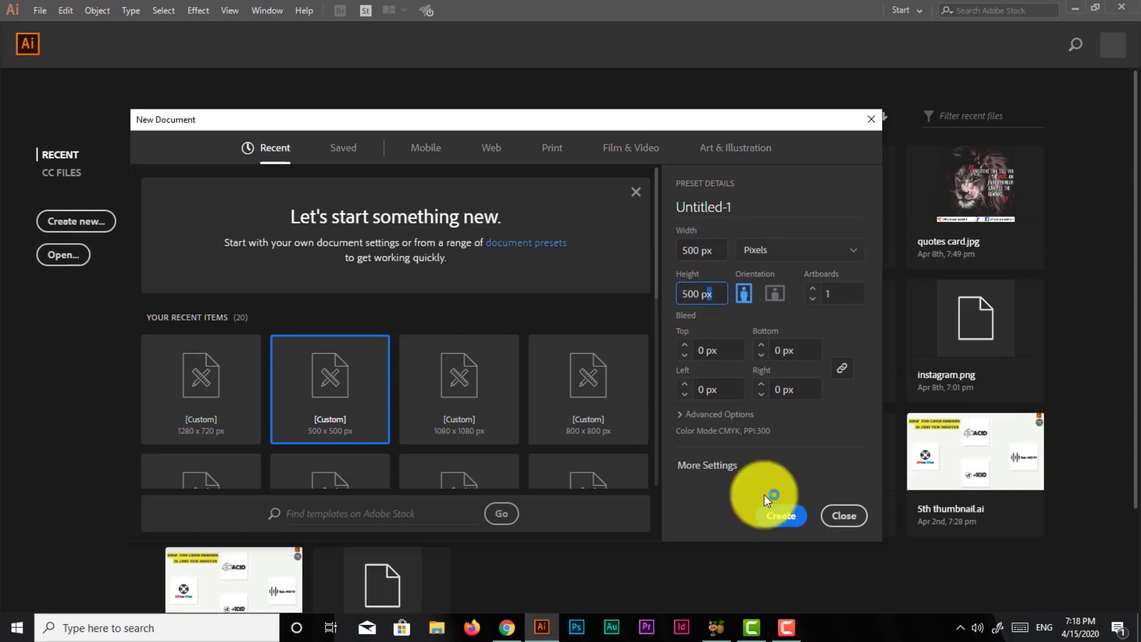
# Create the 500 × 500 px document and pan its blank white artboard into view.
pyautogui.click(782, 517)
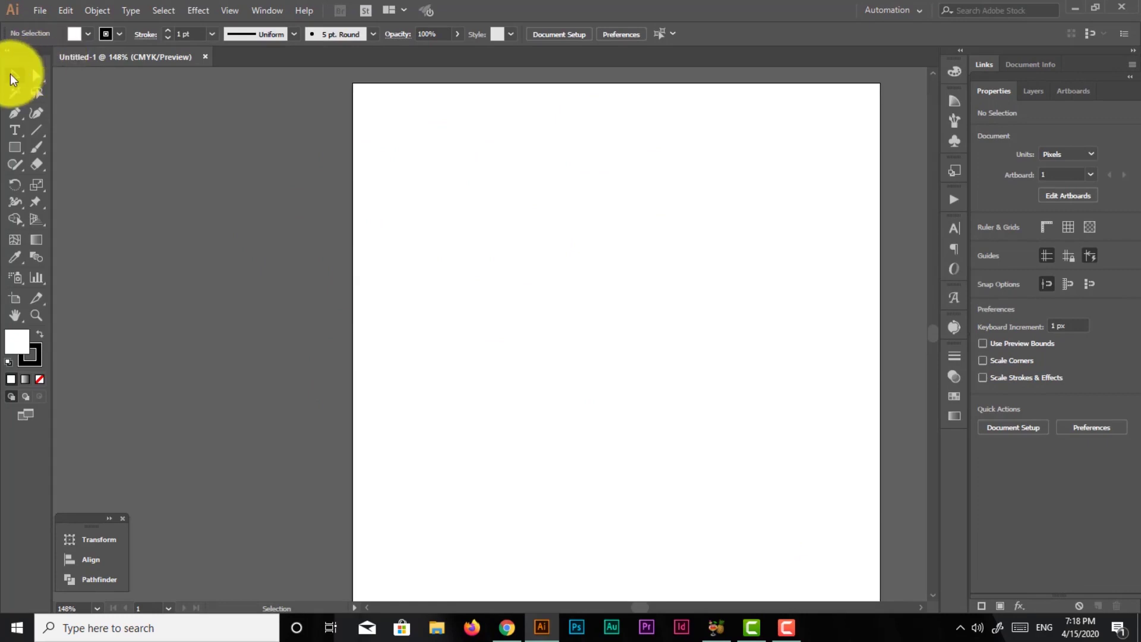
pyautogui.press('h')
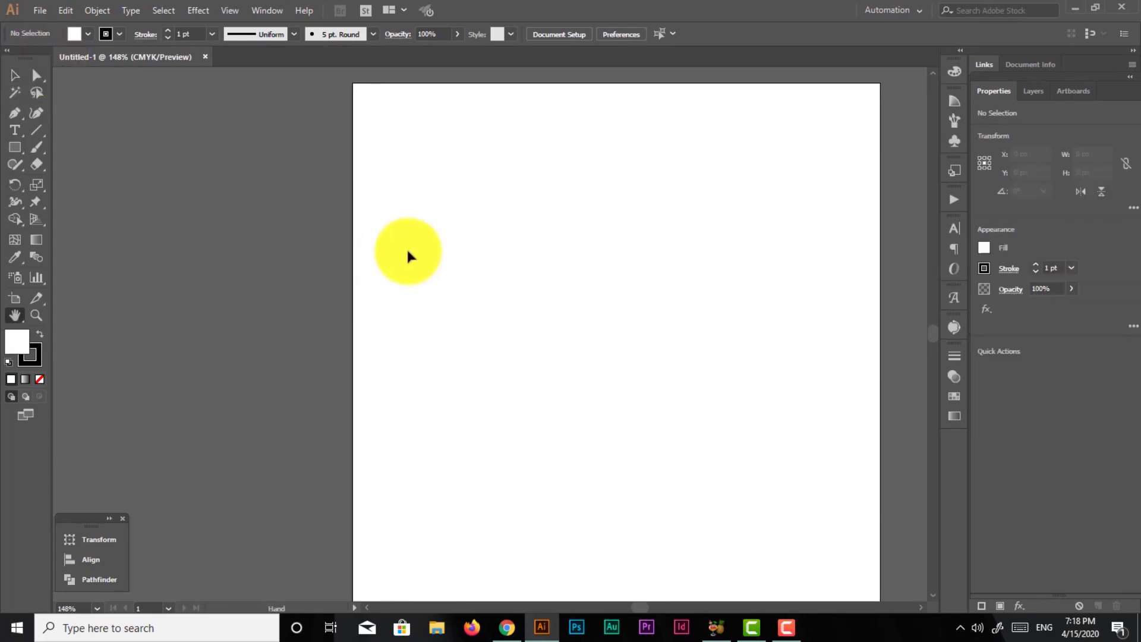
pyautogui.moveTo(408, 250); pyautogui.dragTo(299, 243)
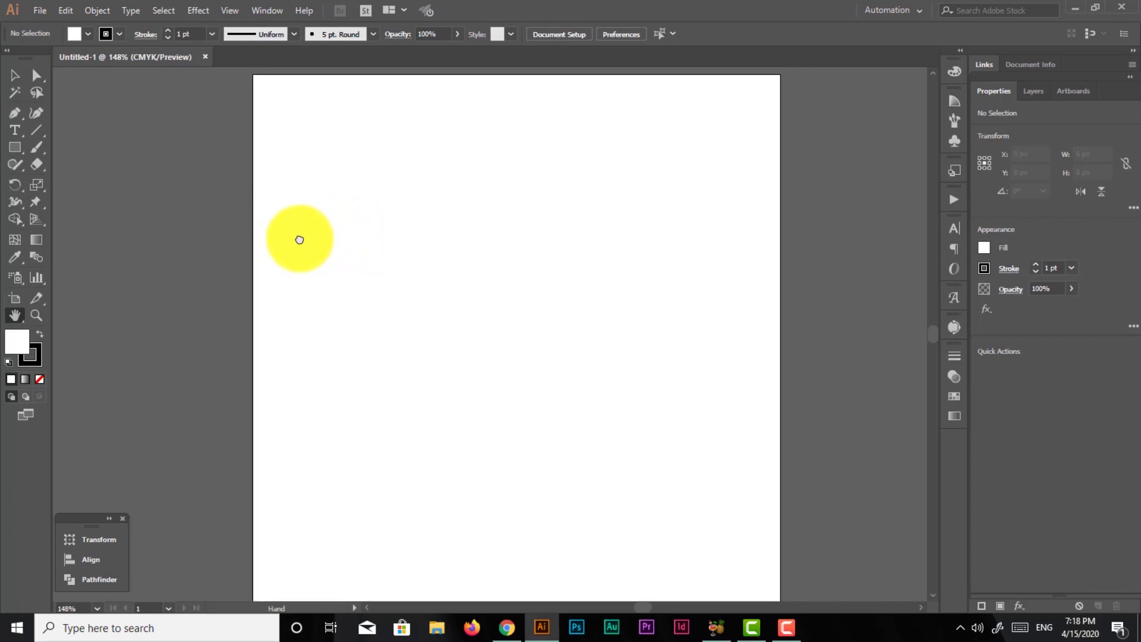
pyautogui.click(14, 76)
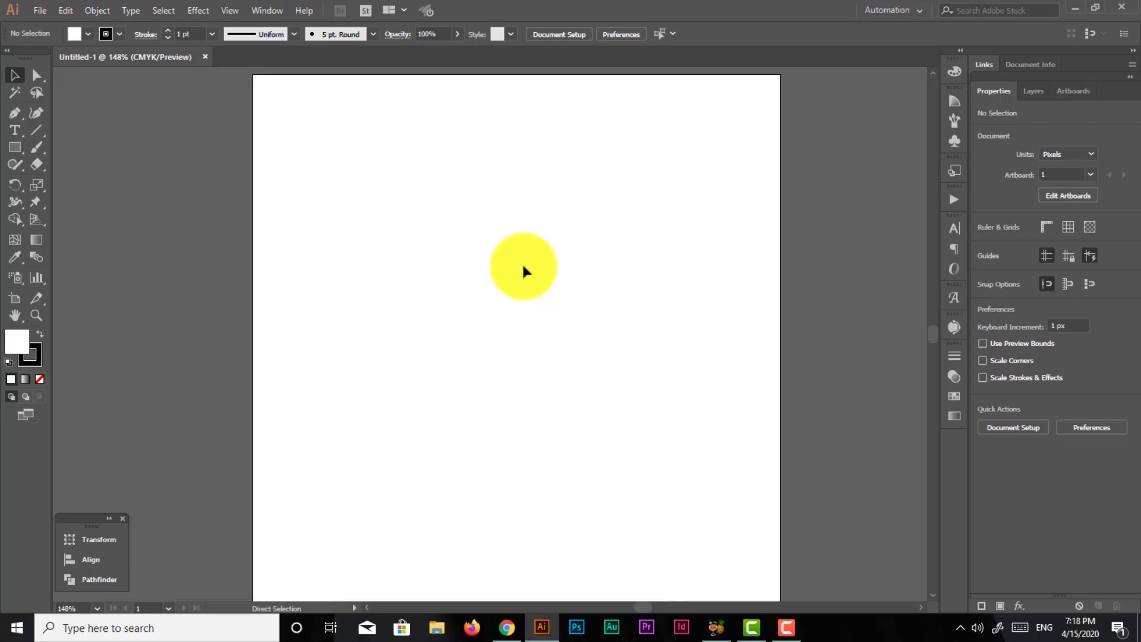
# Open the design image file from the Desktop folder.
pyautogui.hotkey('ctrl', 'o')
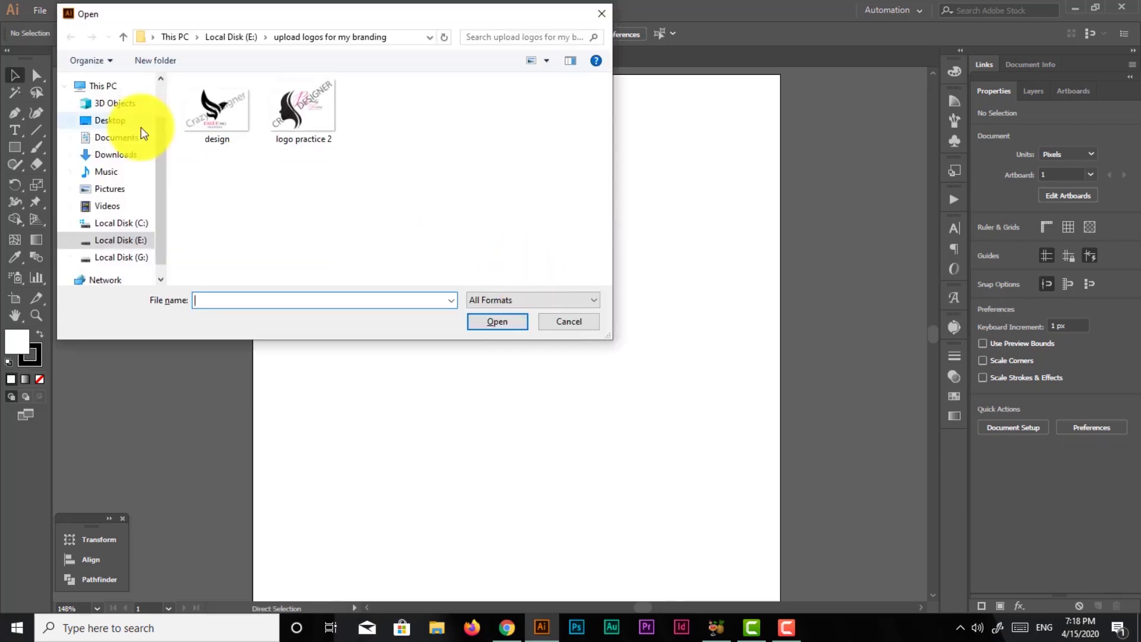
pyautogui.click(118, 154)
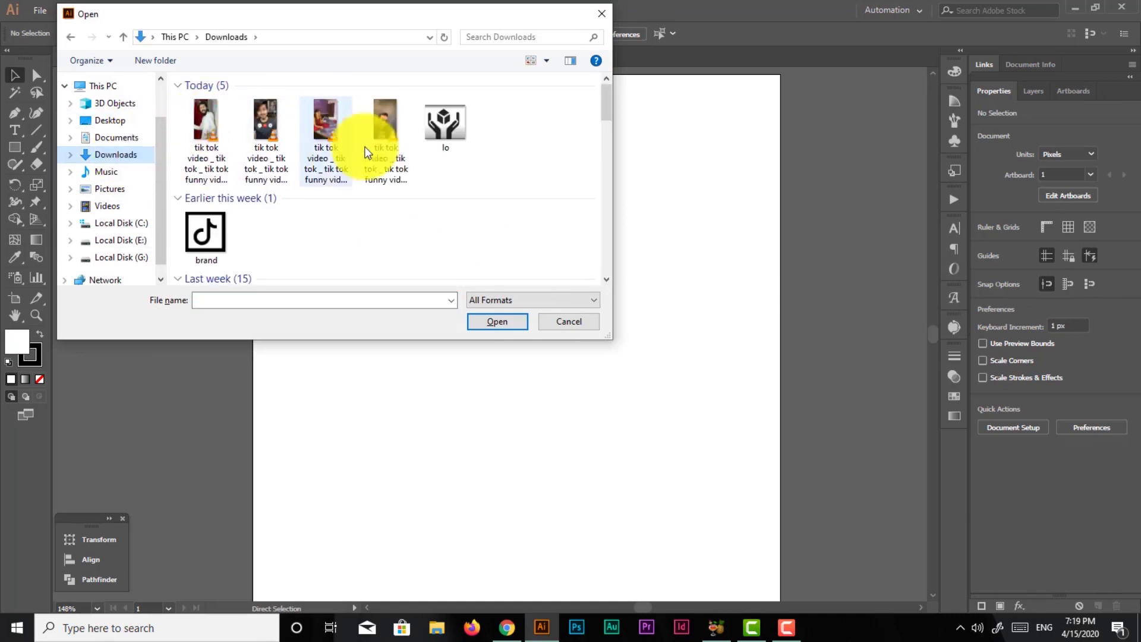
pyautogui.click(101, 121)
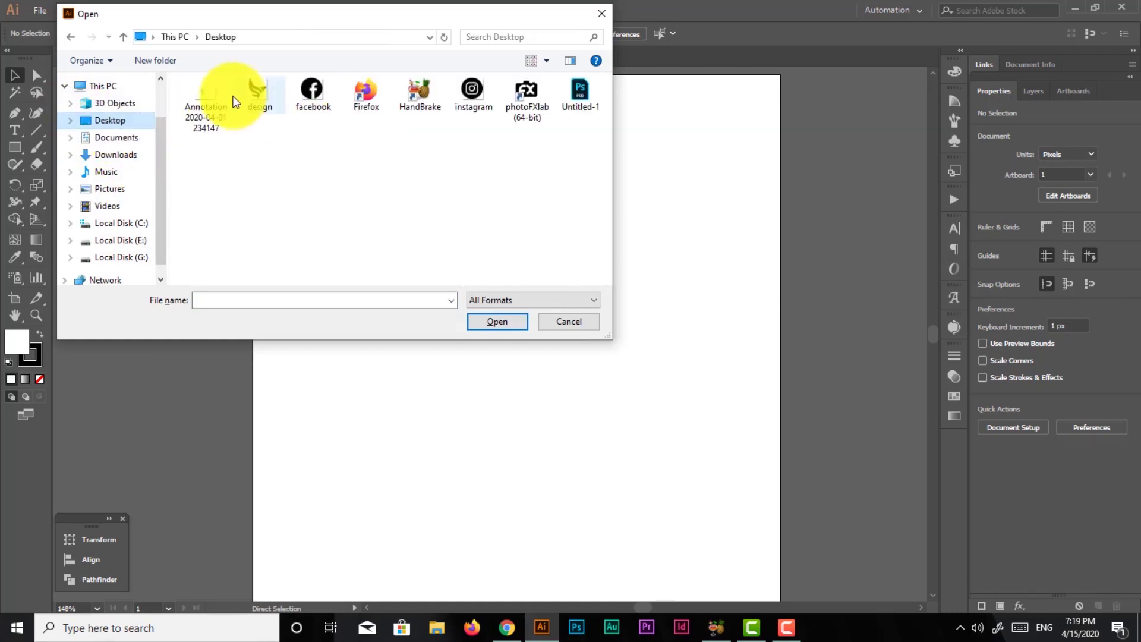
pyautogui.click(275, 100)
pyautogui.doubleClick(275, 100)
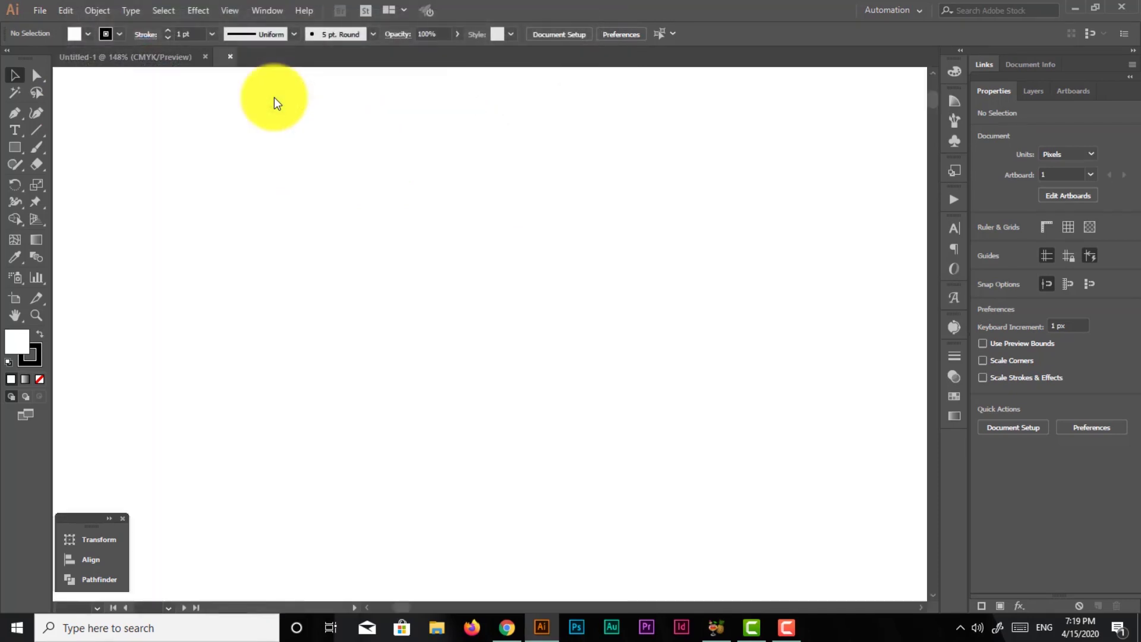
# Drag the eagle image onto the Untitled-1 artboard and close design.jpg.
pyautogui.moveTo(472, 336); pyautogui.dragTo(264, 133)
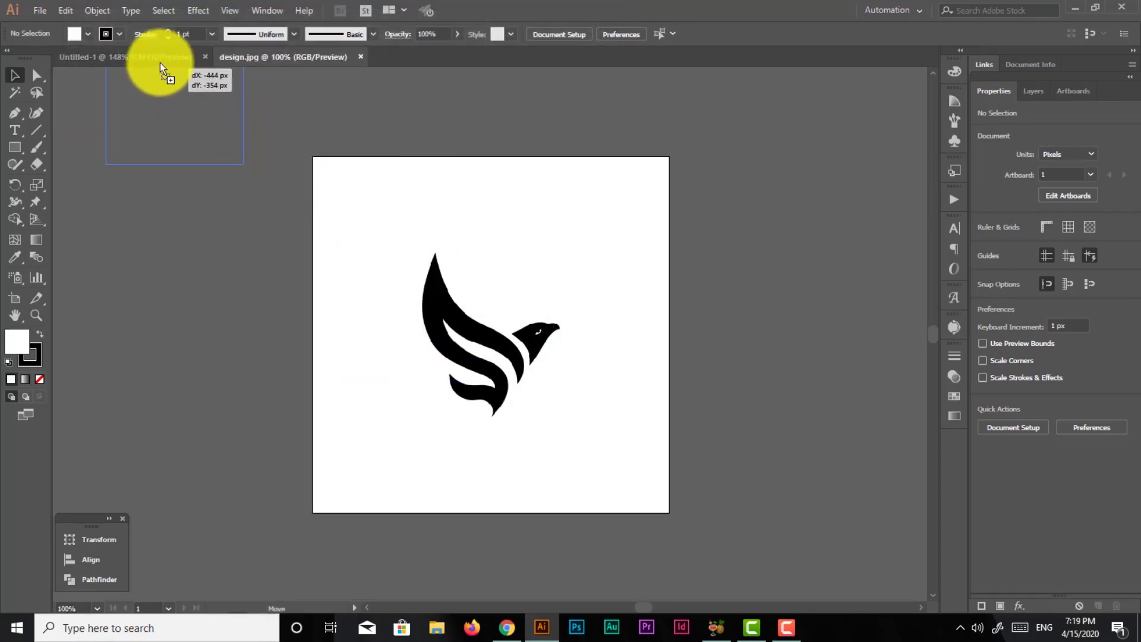
pyautogui.moveTo(263, 133)
pyautogui.mouseDown()
pyautogui.moveTo(501, 339)
pyautogui.moveTo(472, 326)
pyautogui.mouseUp()
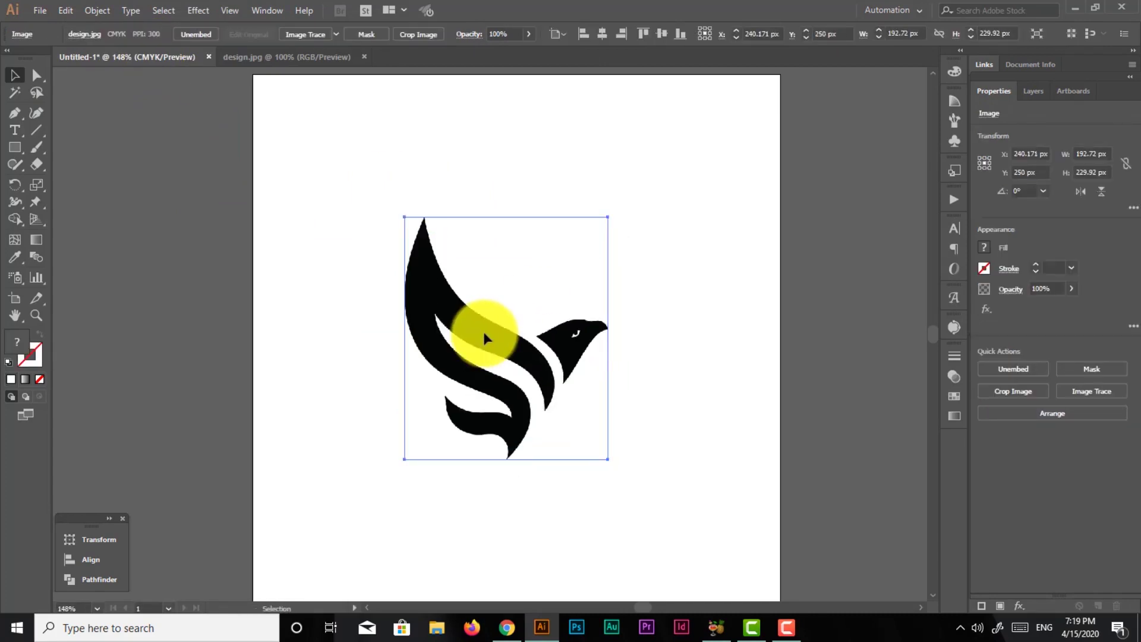
pyautogui.click(306, 60)
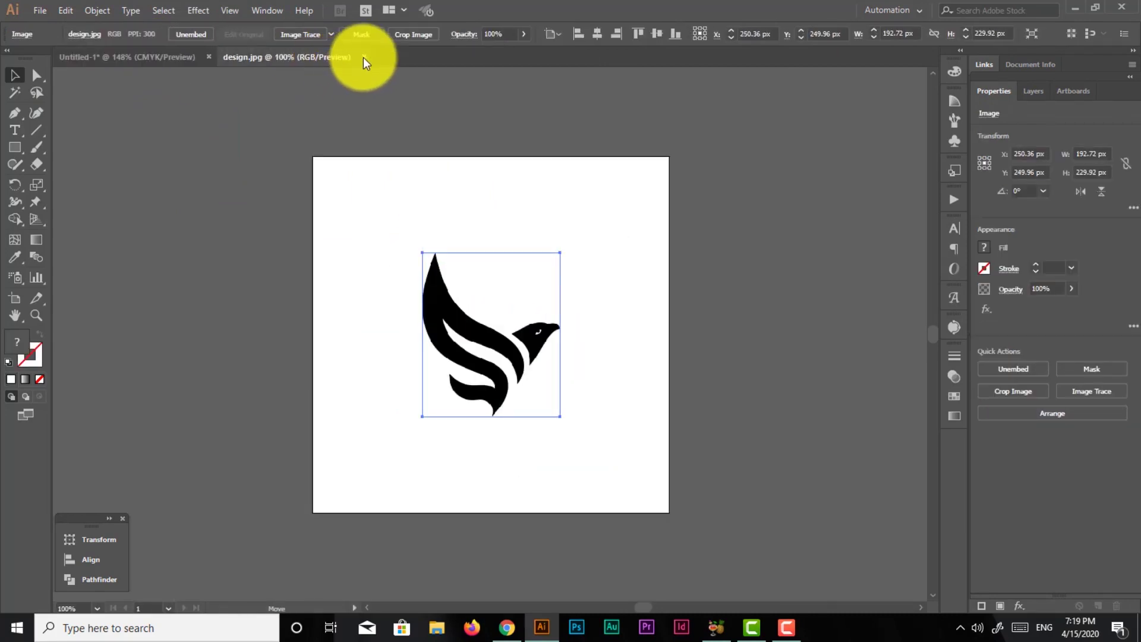
pyautogui.click(363, 57)
pyautogui.click(328, 312)
# Add Layer 2 above the eagle image's Layer 1, keeping Layer 1 locked.
pyautogui.click(492, 339)
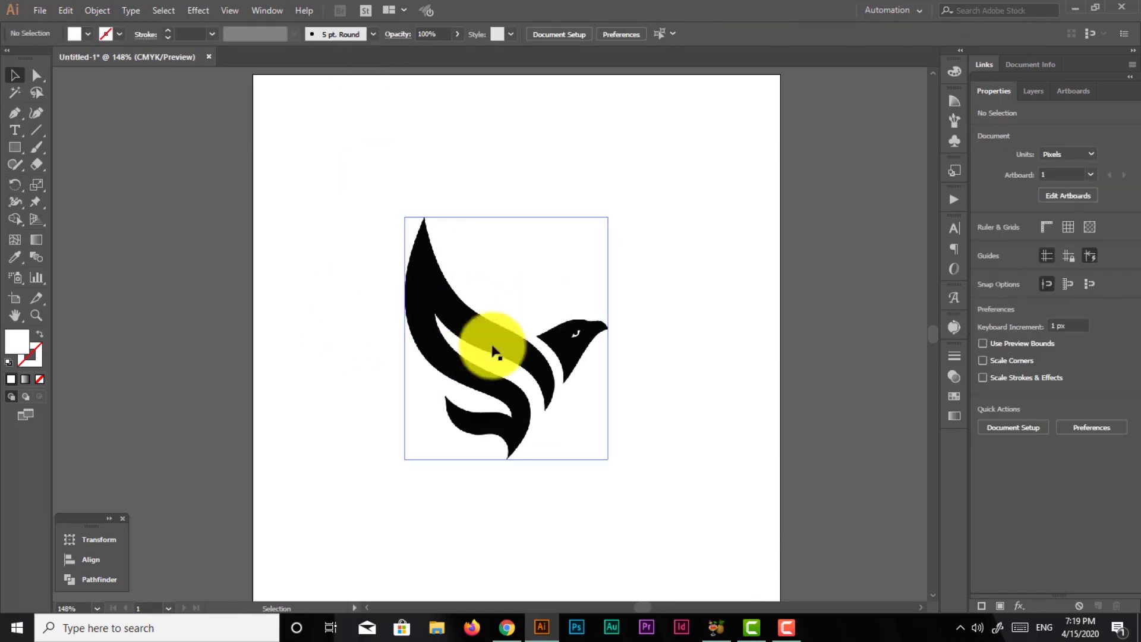
pyautogui.click(375, 171)
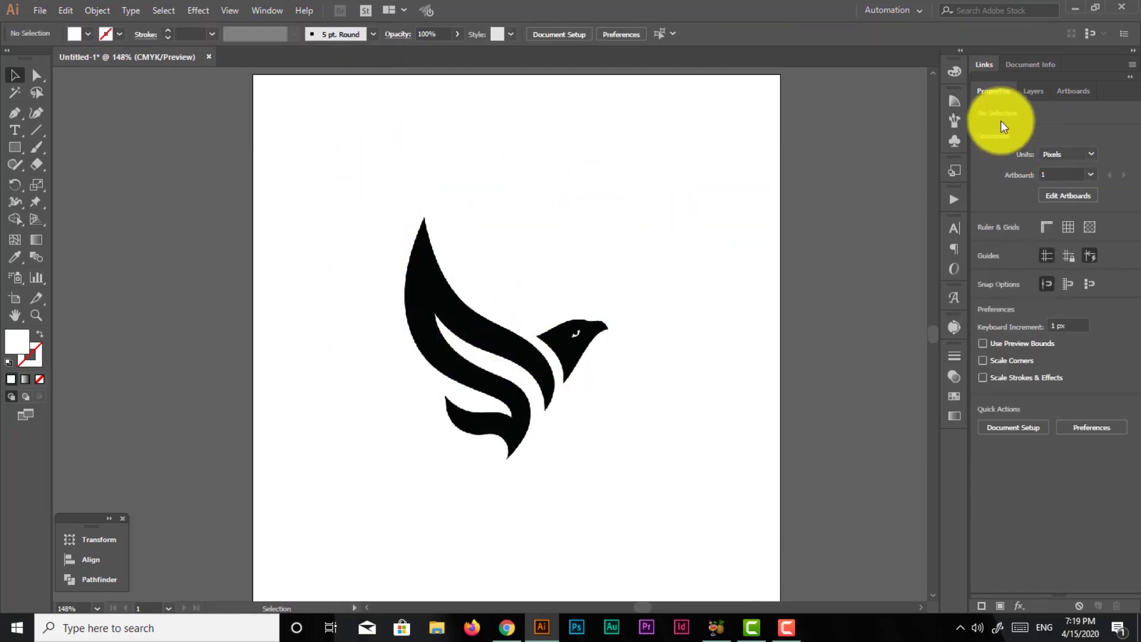
pyautogui.click(1034, 92)
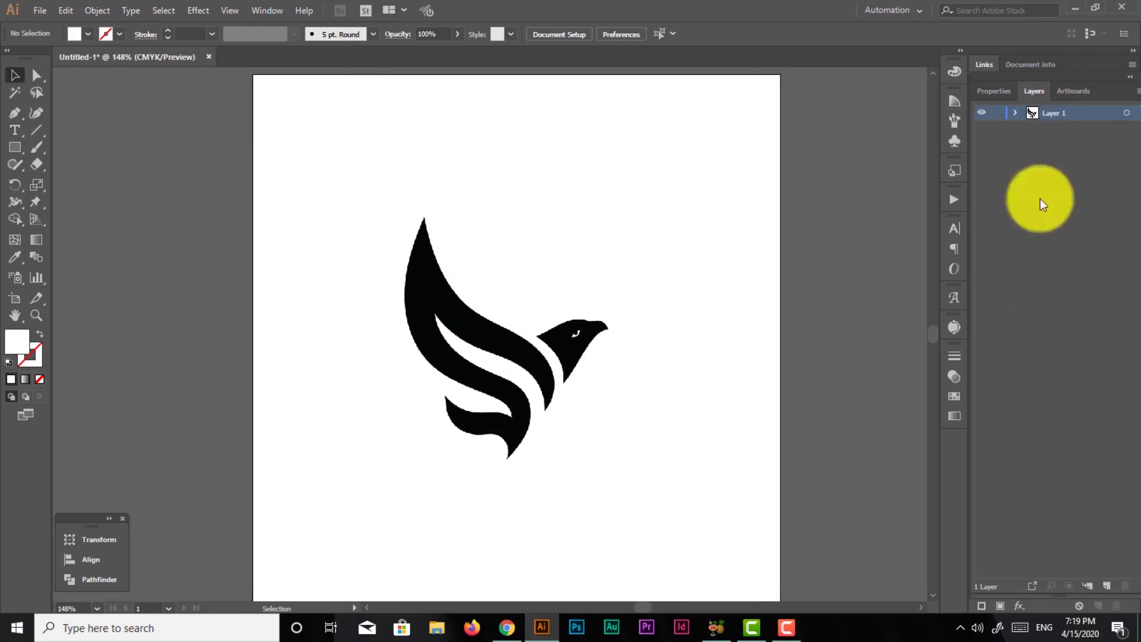
pyautogui.click(1104, 587)
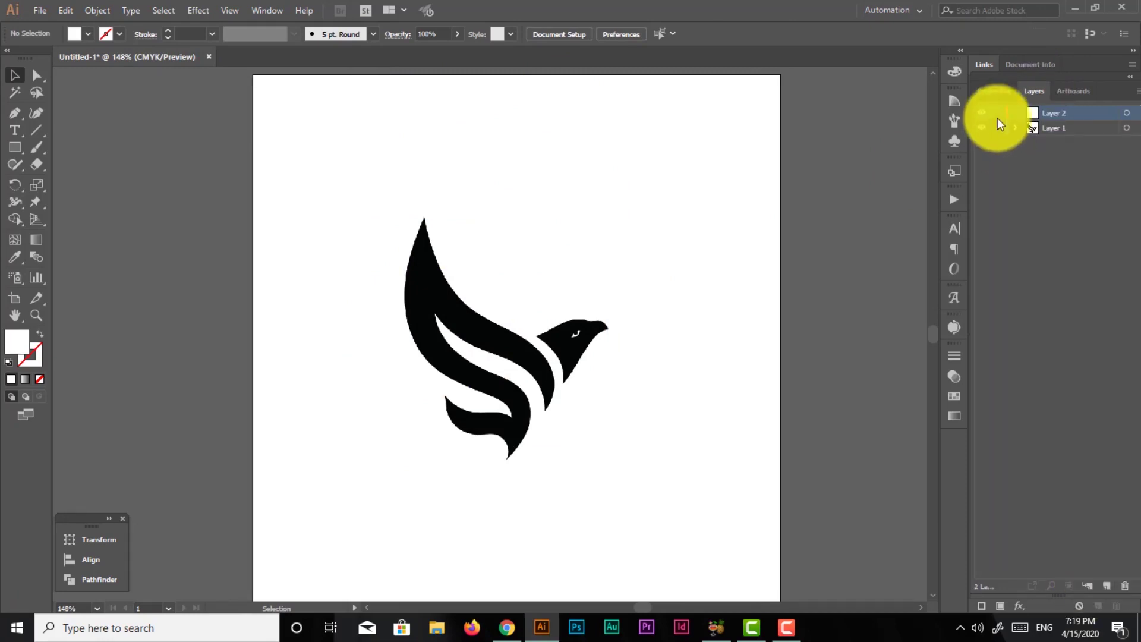
pyautogui.doubleClick(1035, 113)
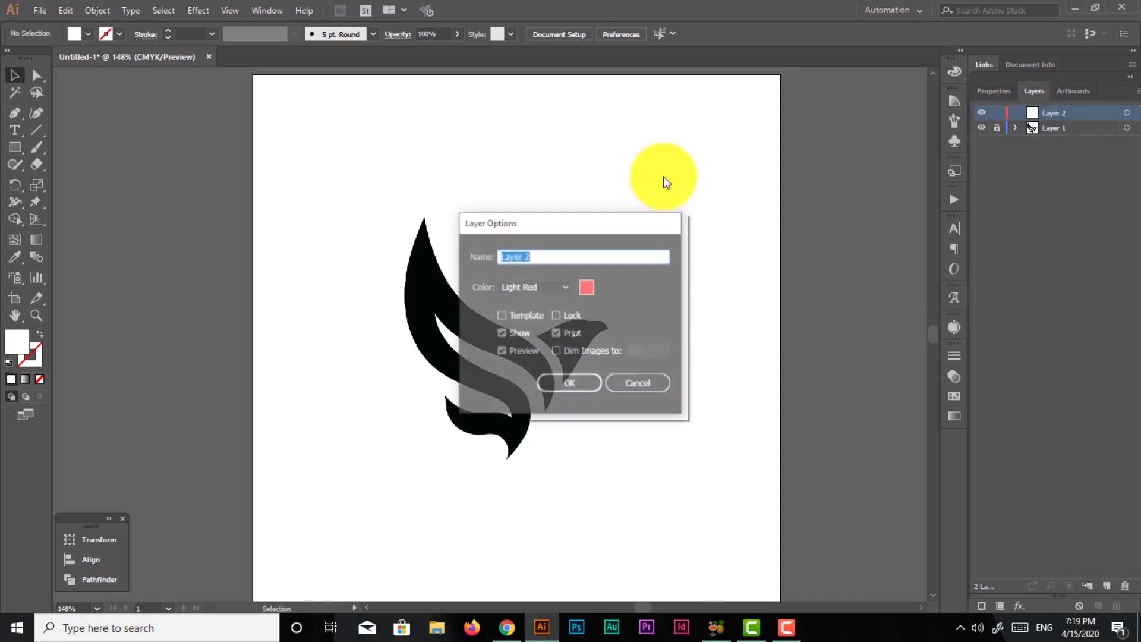
pyautogui.click(642, 383)
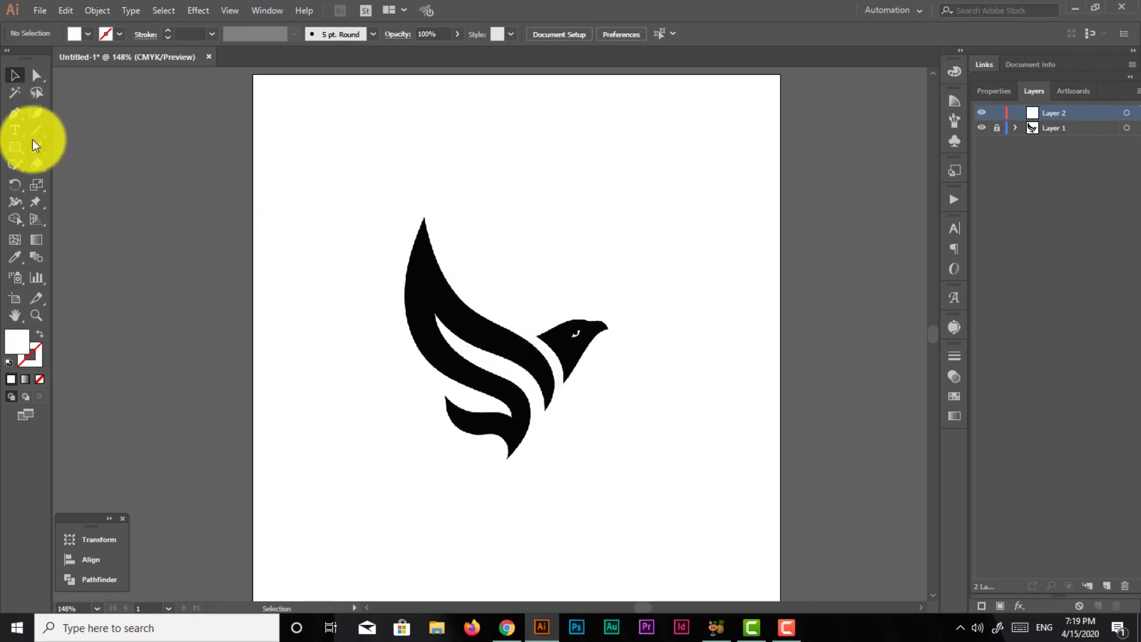
# With the Pen tool, zoom in and place the first anchors along the eagle's head and neck.
pyautogui.click(20, 117)
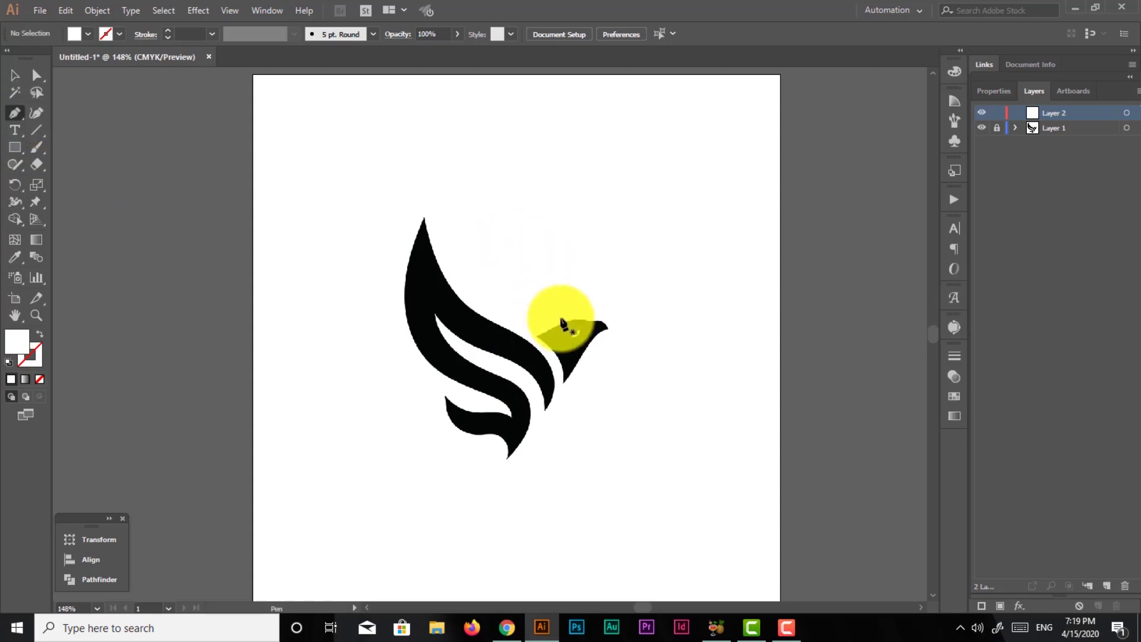
pyautogui.hotkey('ctrl', '+')
pyautogui.hotkey('ctrl', '+')
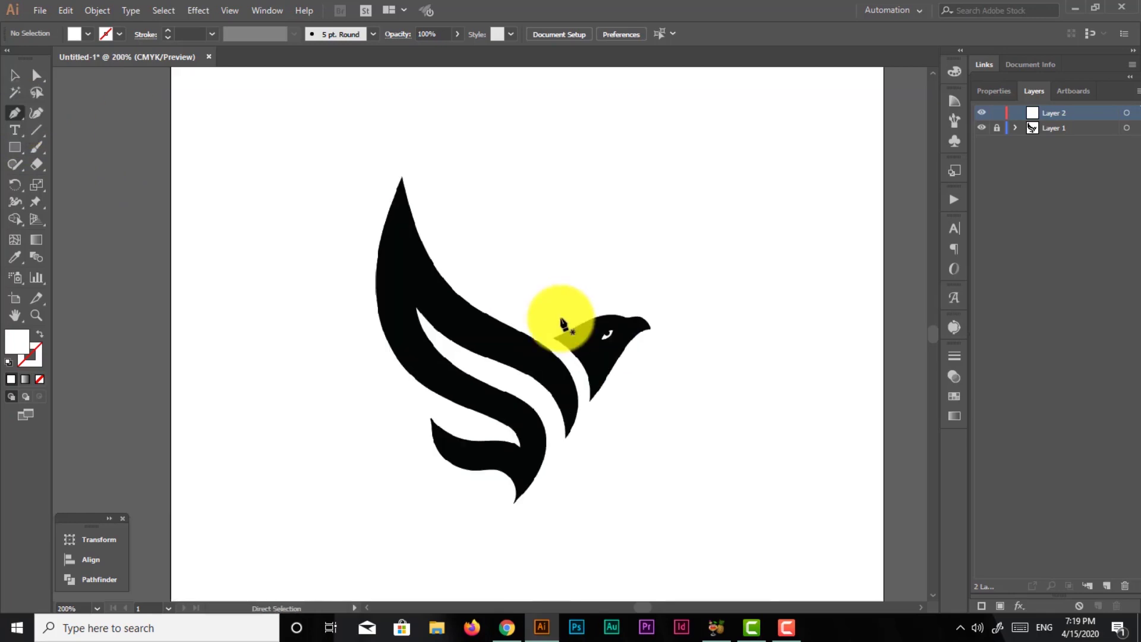
pyautogui.hotkey('ctrl', '+')
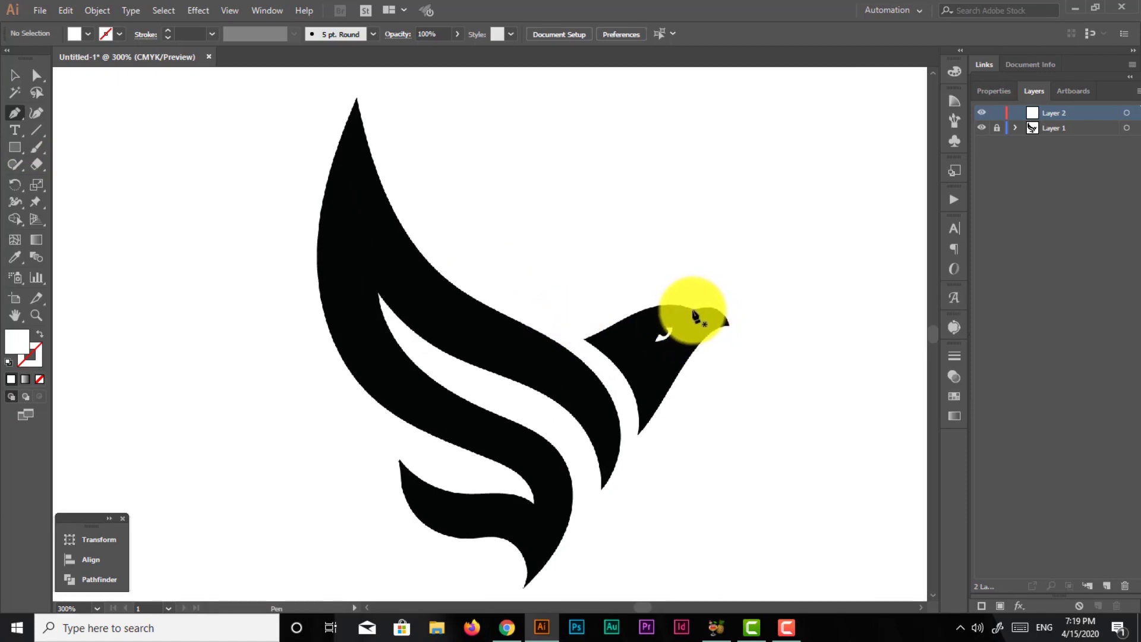
pyautogui.click(692, 310)
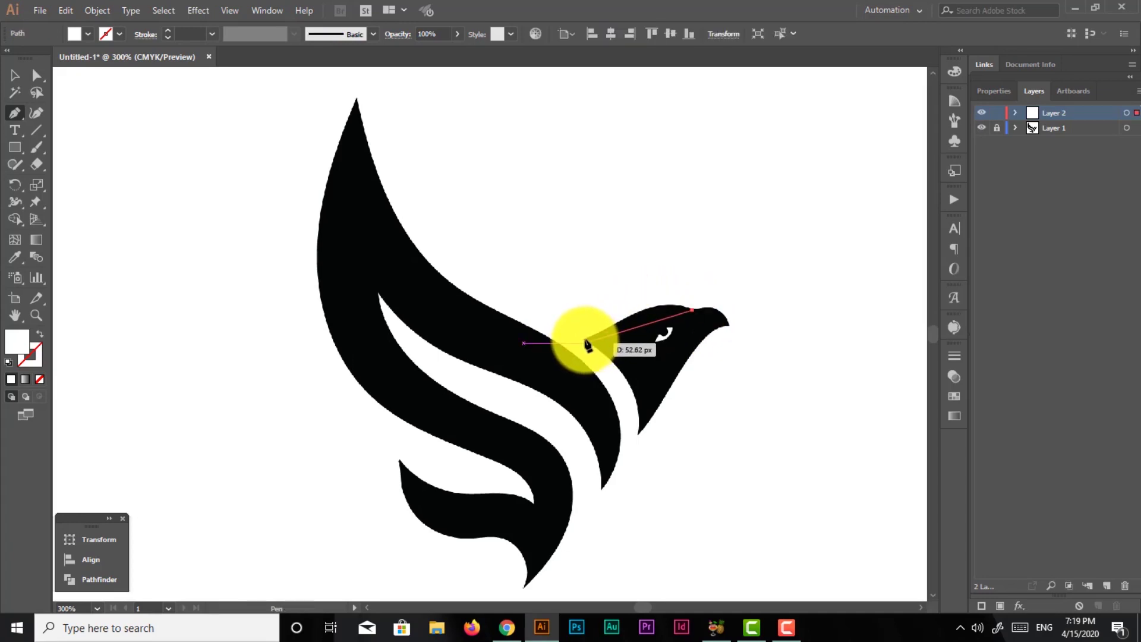
pyautogui.click(586, 340)
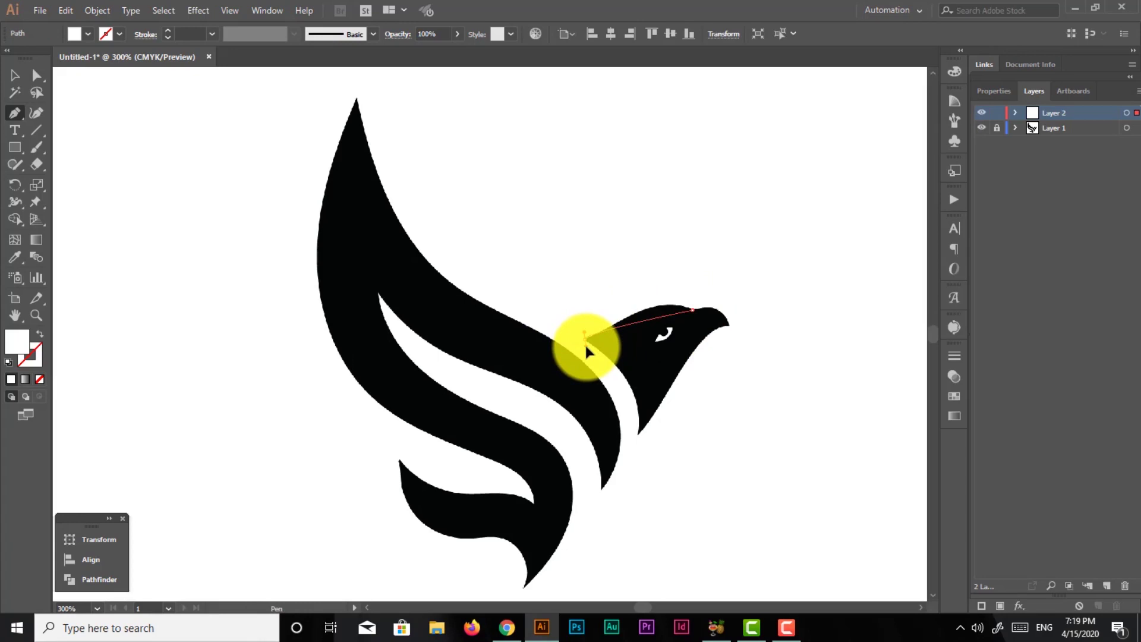
pyautogui.moveTo(586, 348); pyautogui.dragTo(510, 393)
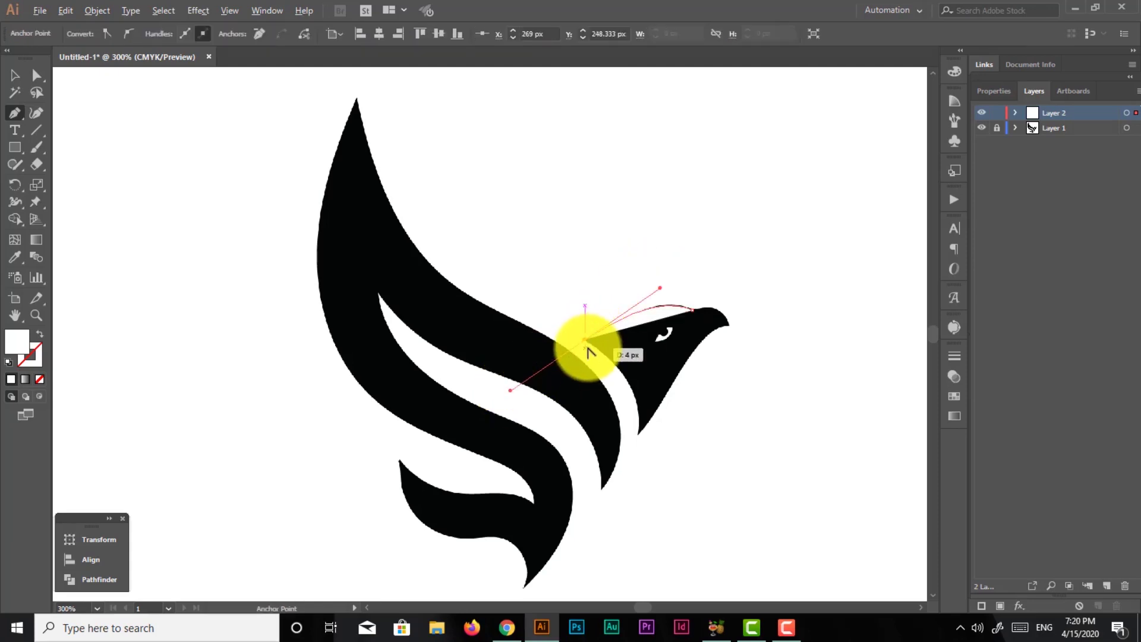
pyautogui.click(586, 340)
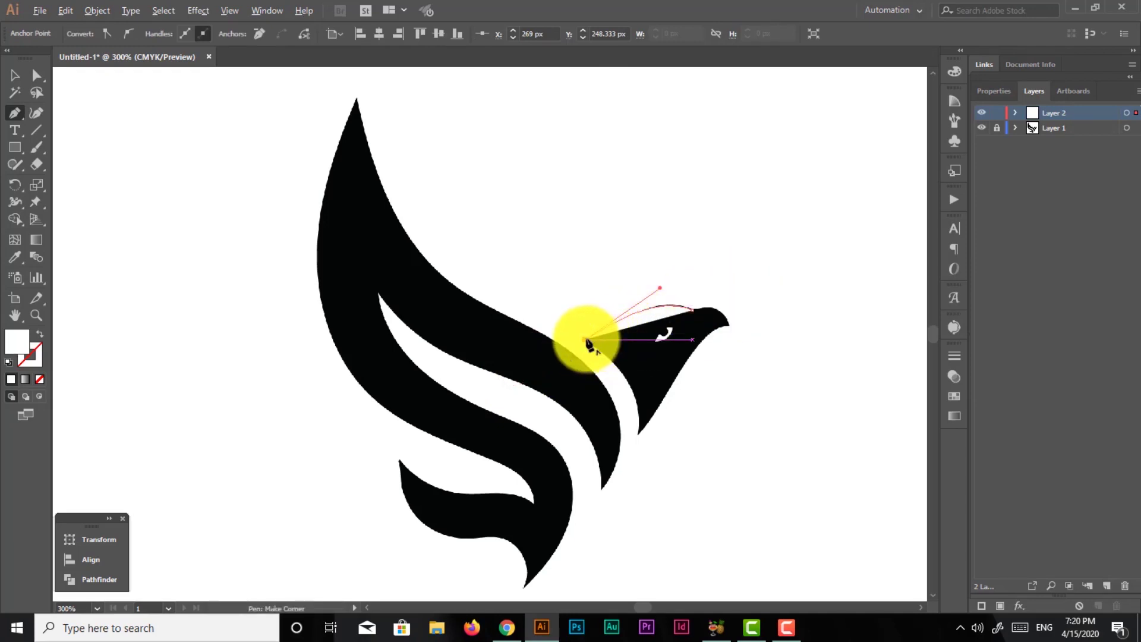
# Give the traced path no fill and a black stroke.
pyautogui.click(991, 94)
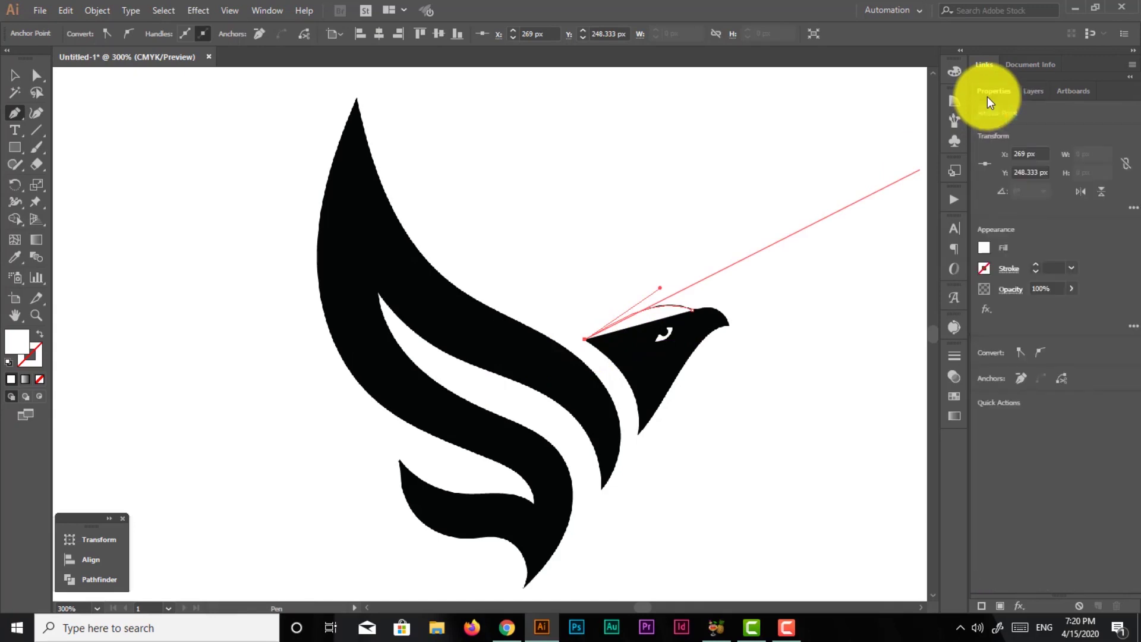
pyautogui.click(985, 247)
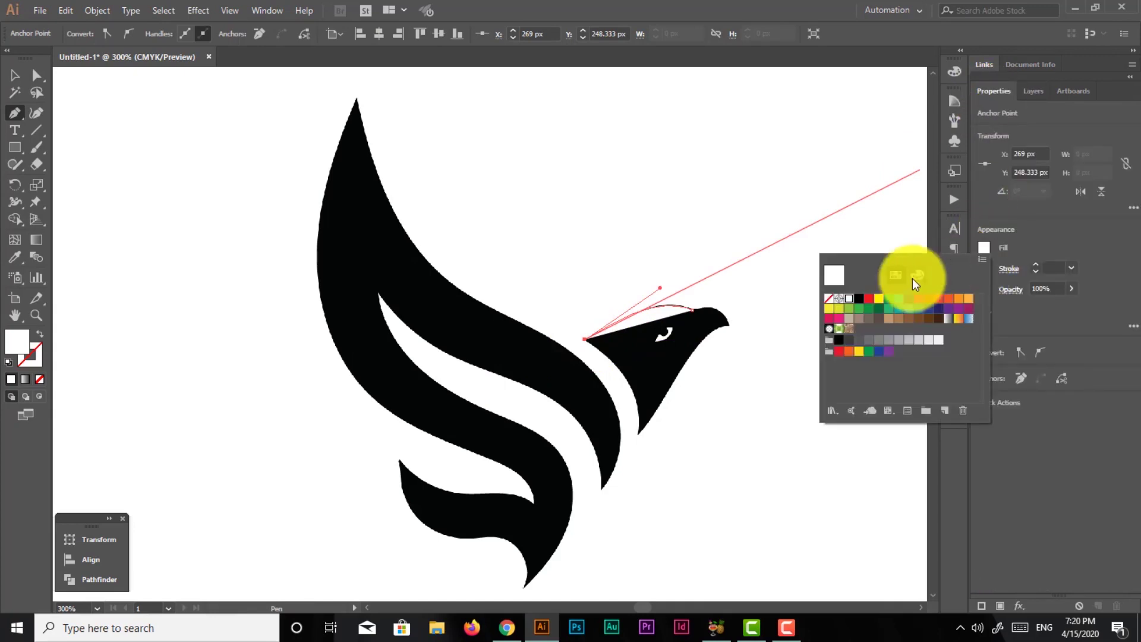
pyautogui.click(828, 299)
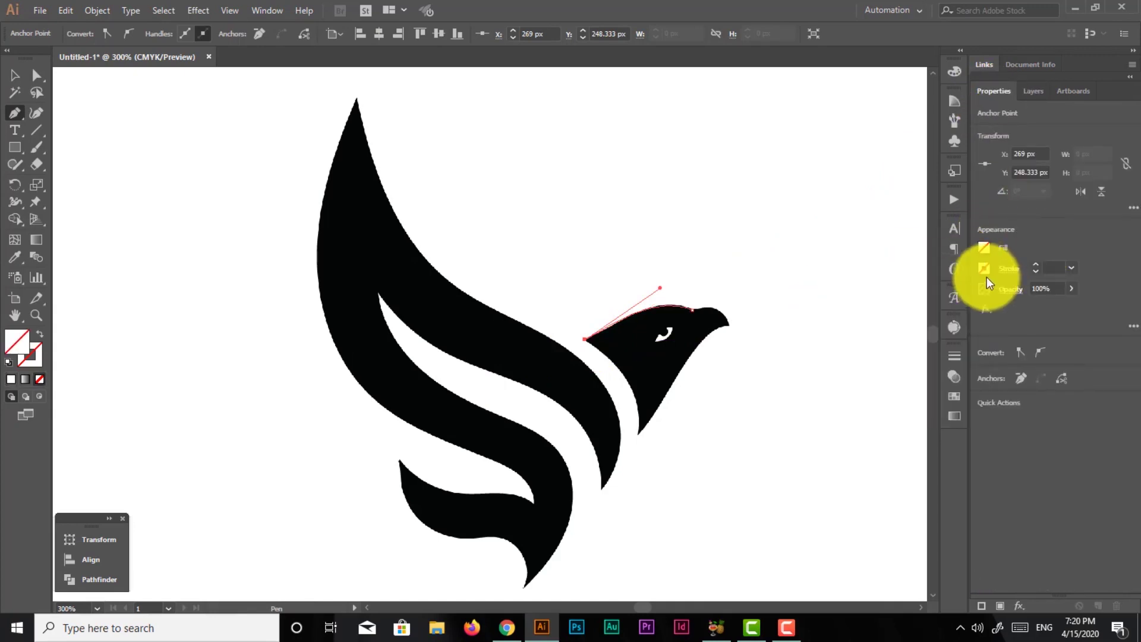
pyautogui.click(1036, 267)
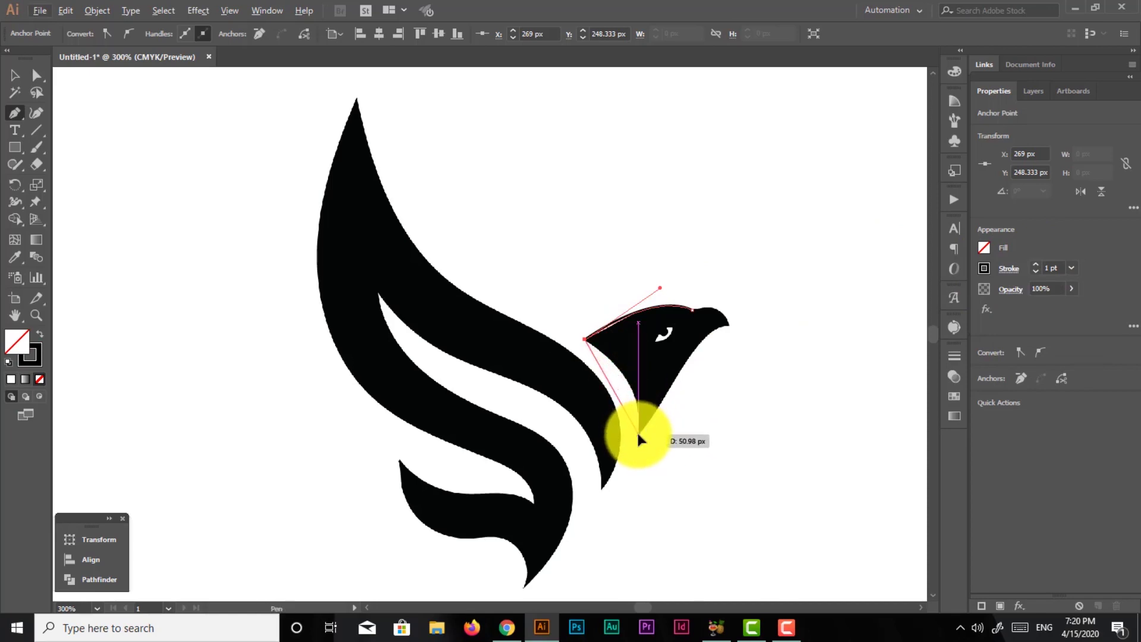
# Continue the head path to its lower tip, then back up around the beak.
pyautogui.moveTo(638, 435); pyautogui.dragTo(629, 493)
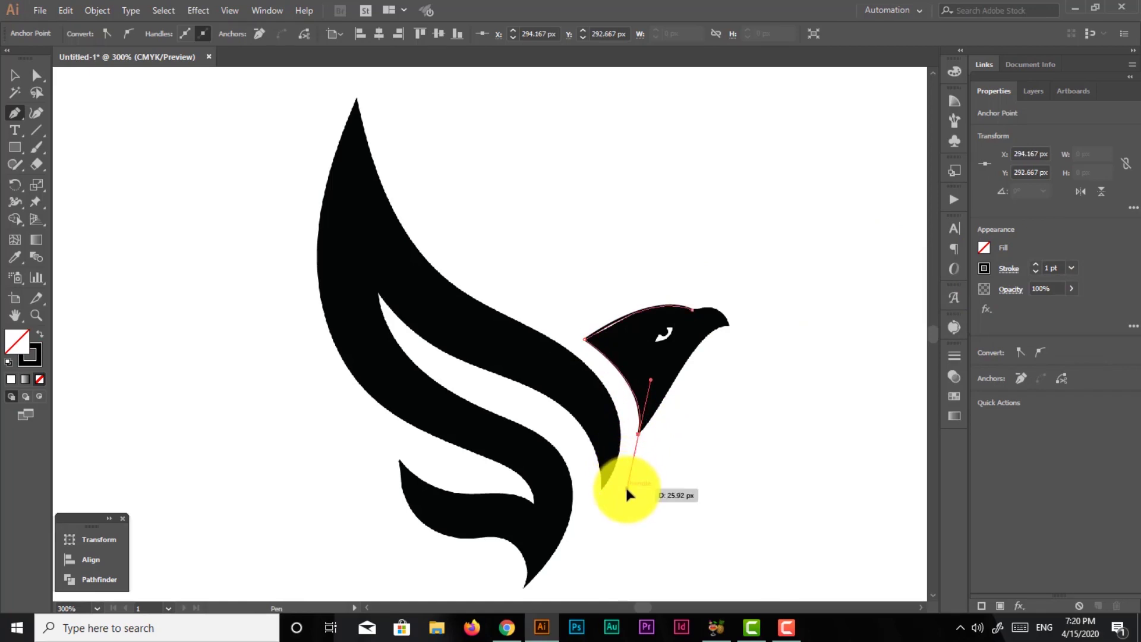
pyautogui.click(638, 435)
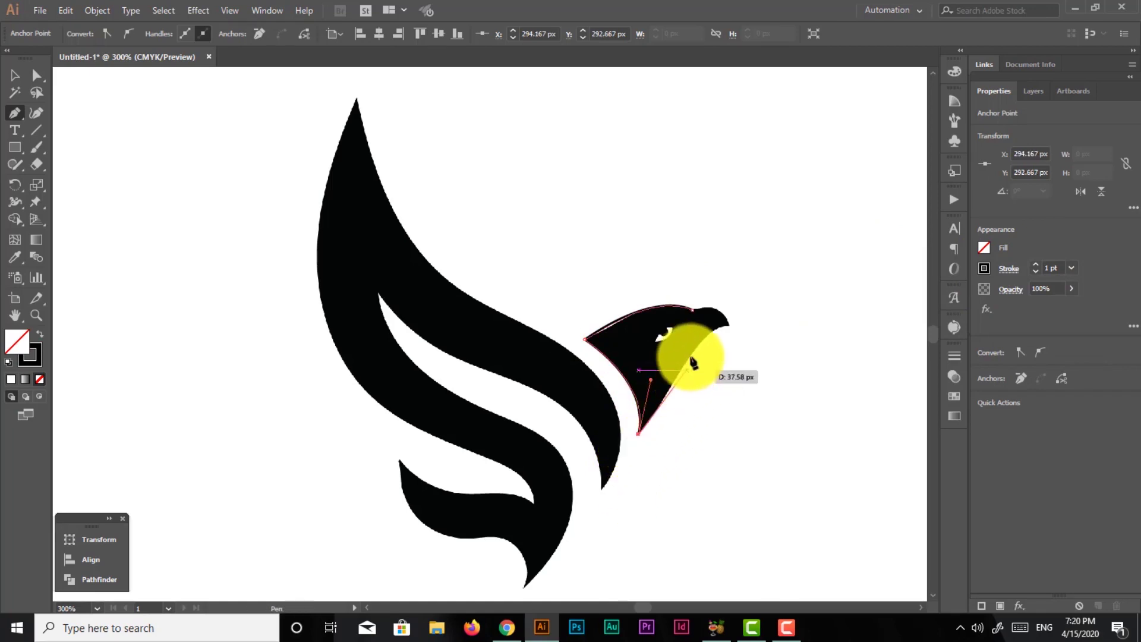
pyautogui.moveTo(692, 363)
pyautogui.mouseDown()
pyautogui.moveTo(700, 352)
pyautogui.moveTo(691, 367)
pyautogui.moveTo(689, 352)
pyautogui.mouseUp()
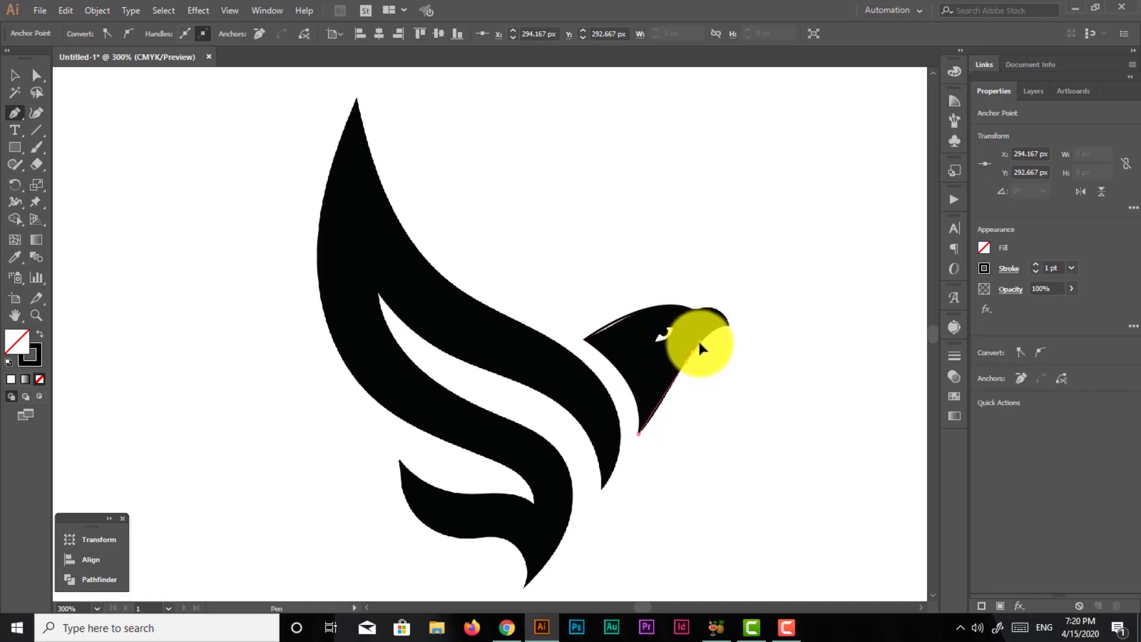
pyautogui.moveTo(692, 355); pyautogui.dragTo(731, 329)
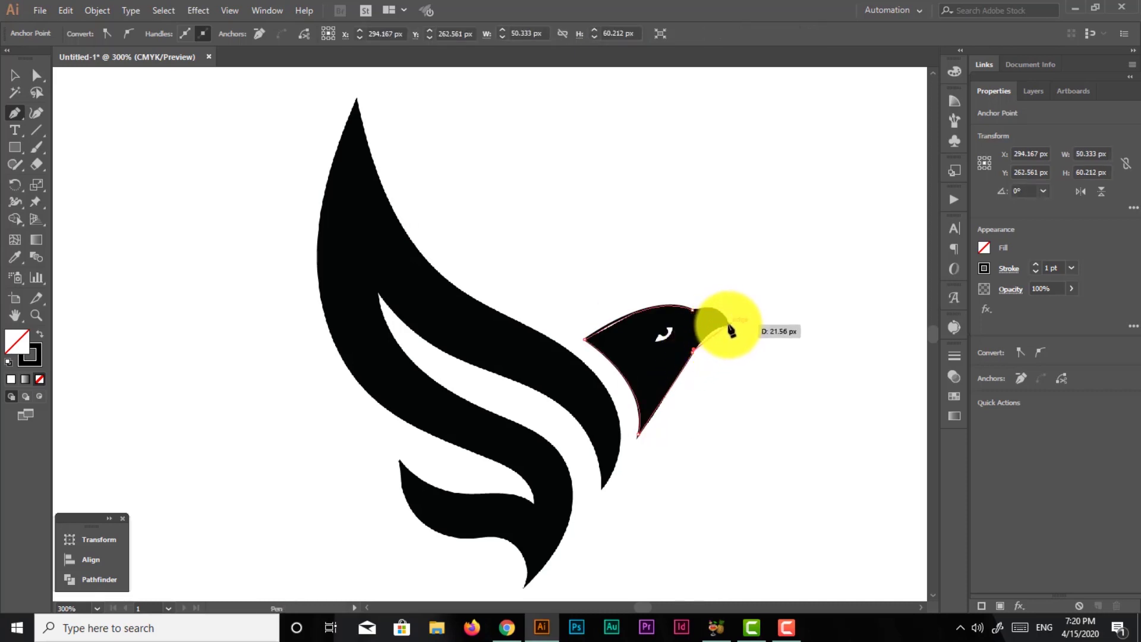
pyautogui.moveTo(731, 330); pyautogui.dragTo(731, 332)
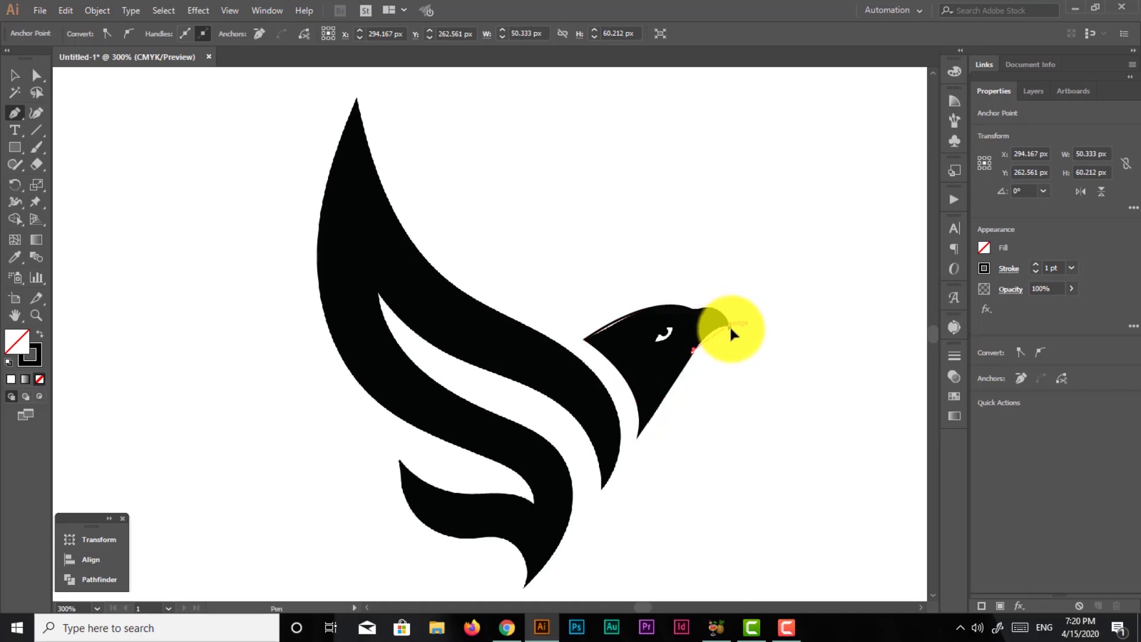
pyautogui.moveTo(740, 333)
pyautogui.mouseDown()
pyautogui.moveTo(694, 312)
pyautogui.moveTo(672, 331)
pyautogui.mouseUp()
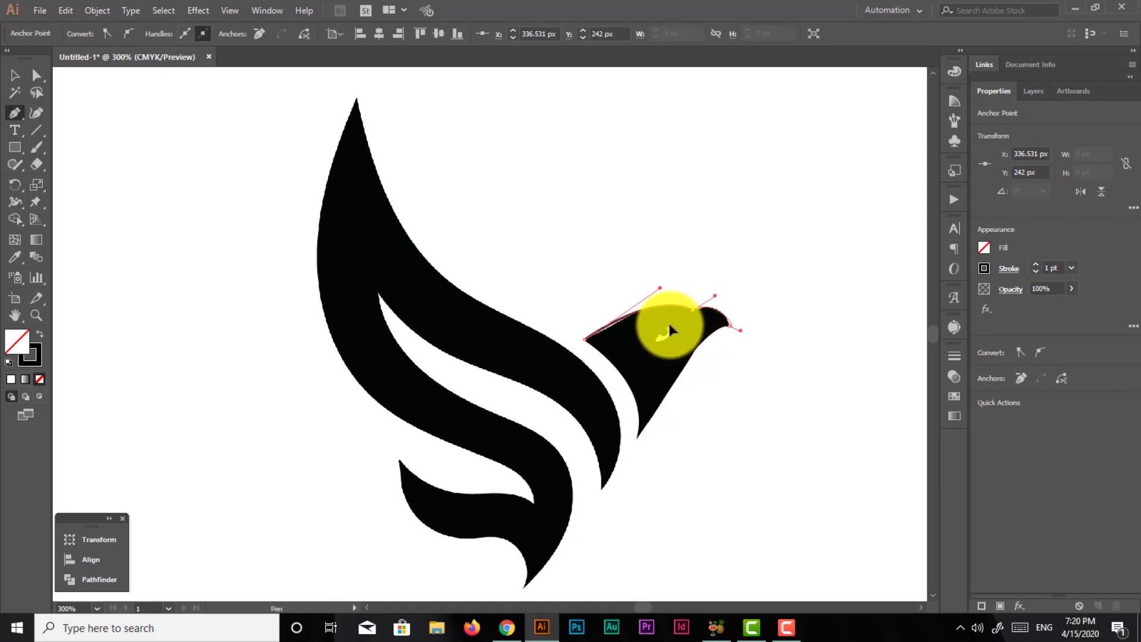
pyautogui.moveTo(674, 331); pyautogui.dragTo(674, 330)
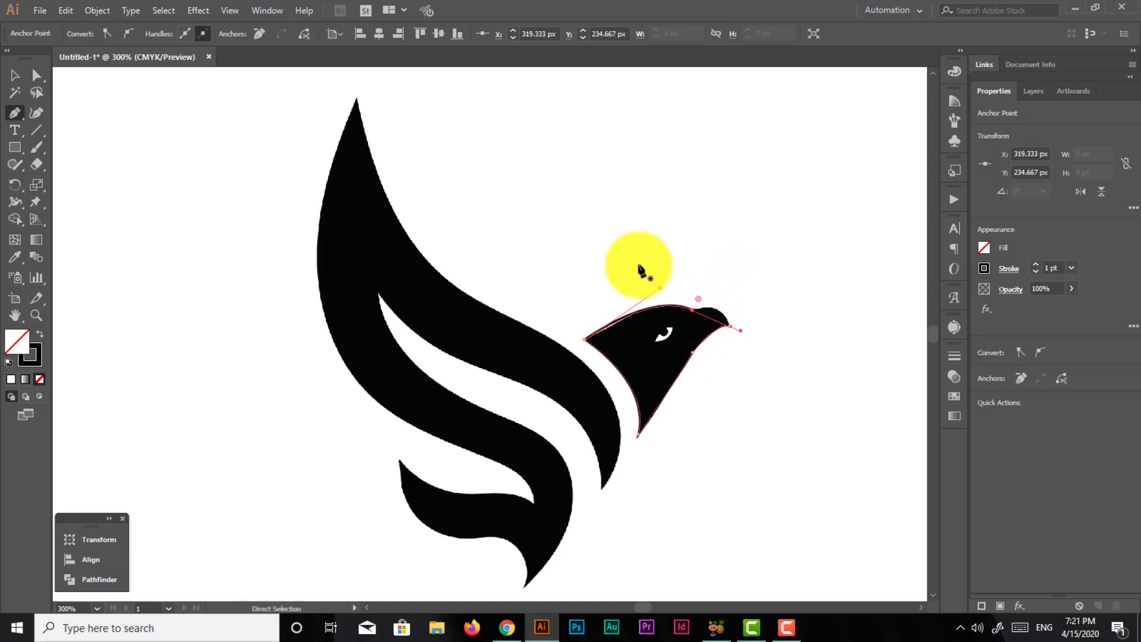
# Finalize the beak curve, deselect the head path, and compare Outline and Preview views.
pyautogui.hotkey('ctrl', 'z')
pyautogui.hotkey('ctrl', 'y')
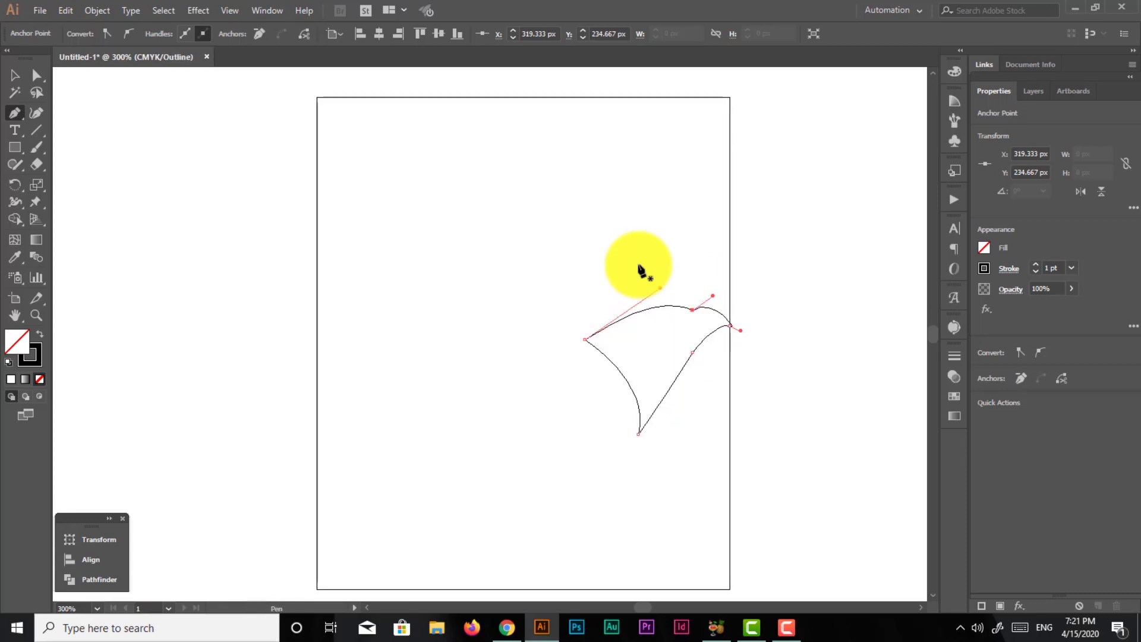
pyautogui.click(15, 72)
pyautogui.click(593, 182)
pyautogui.moveTo(594, 186); pyautogui.dragTo(546, 222)
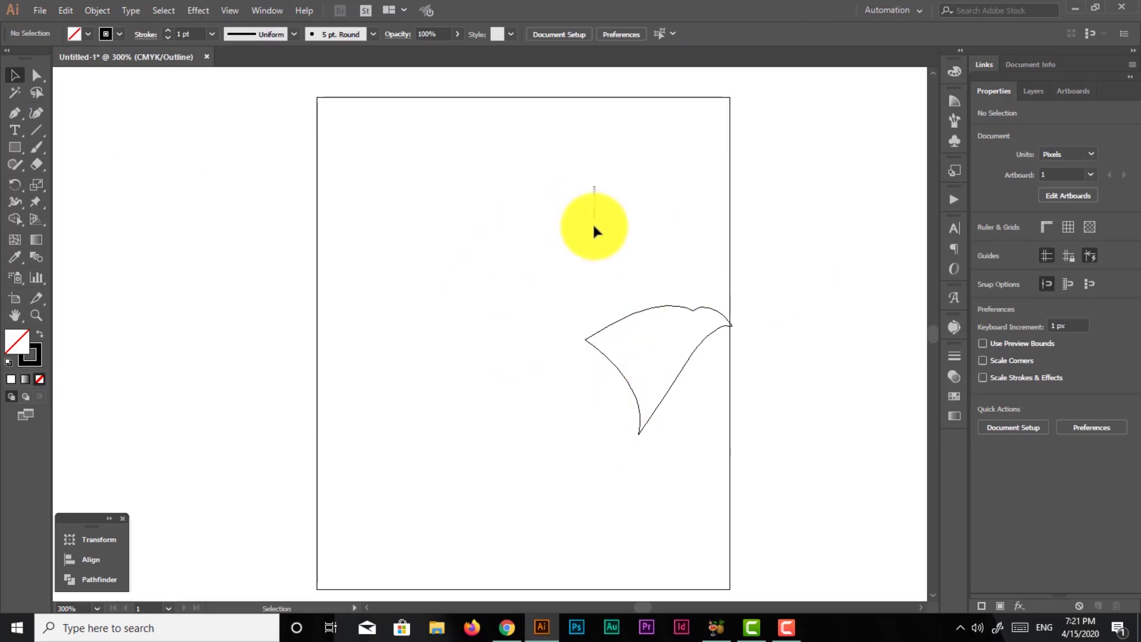
pyautogui.hotkey('ctrl', 'y')
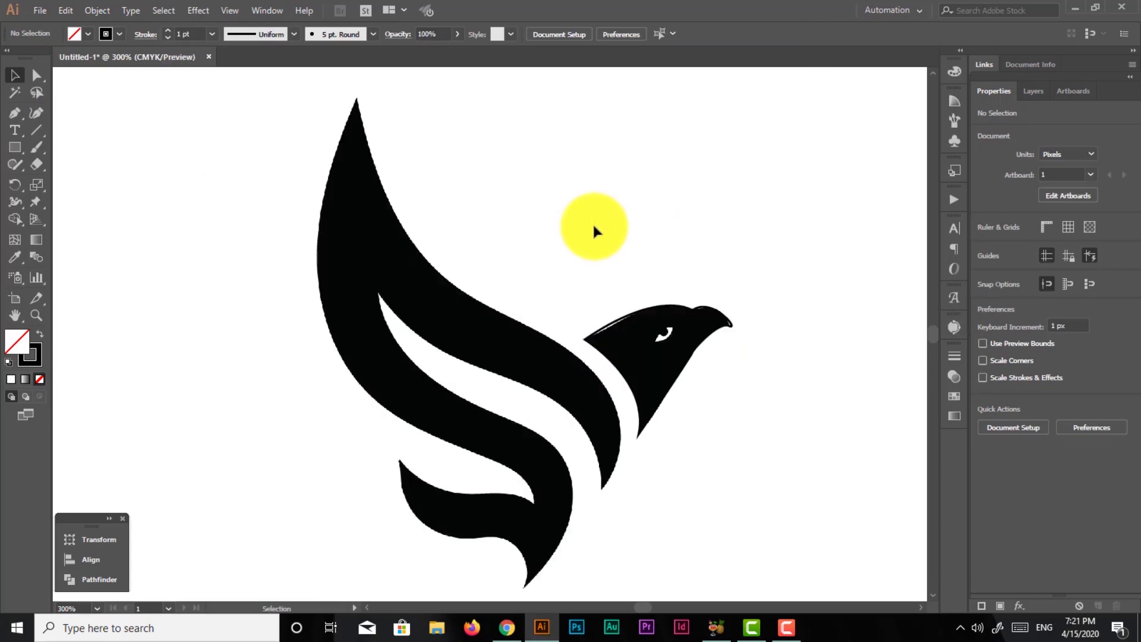
pyautogui.hotkey('ctrl', 'y')
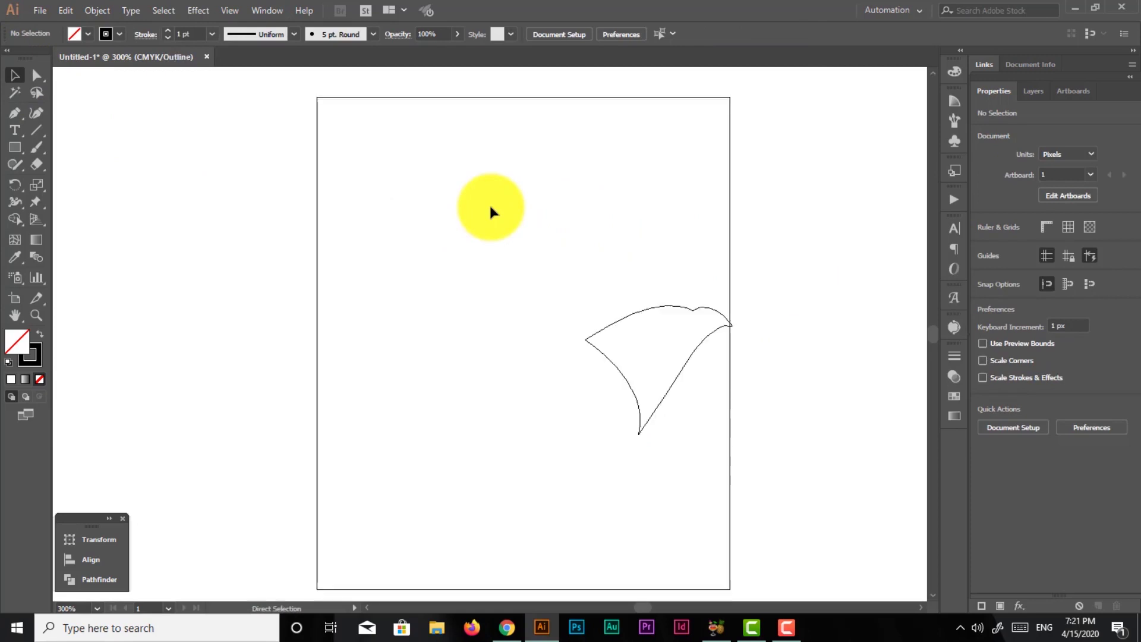
pyautogui.hotkey('ctrl', 'y')
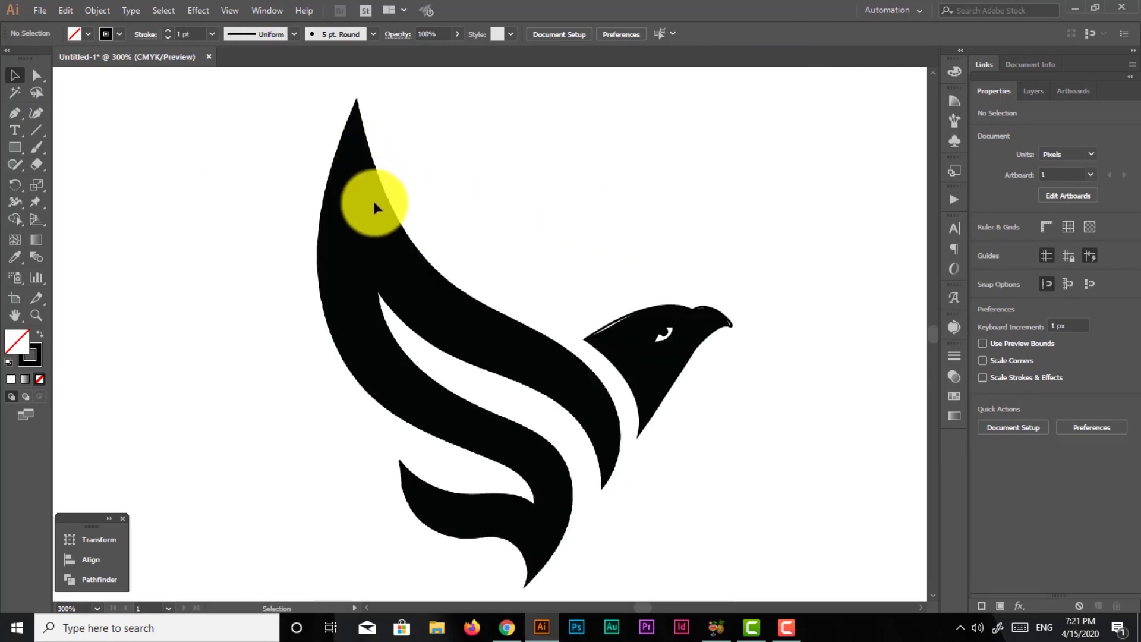
pyautogui.press('p')
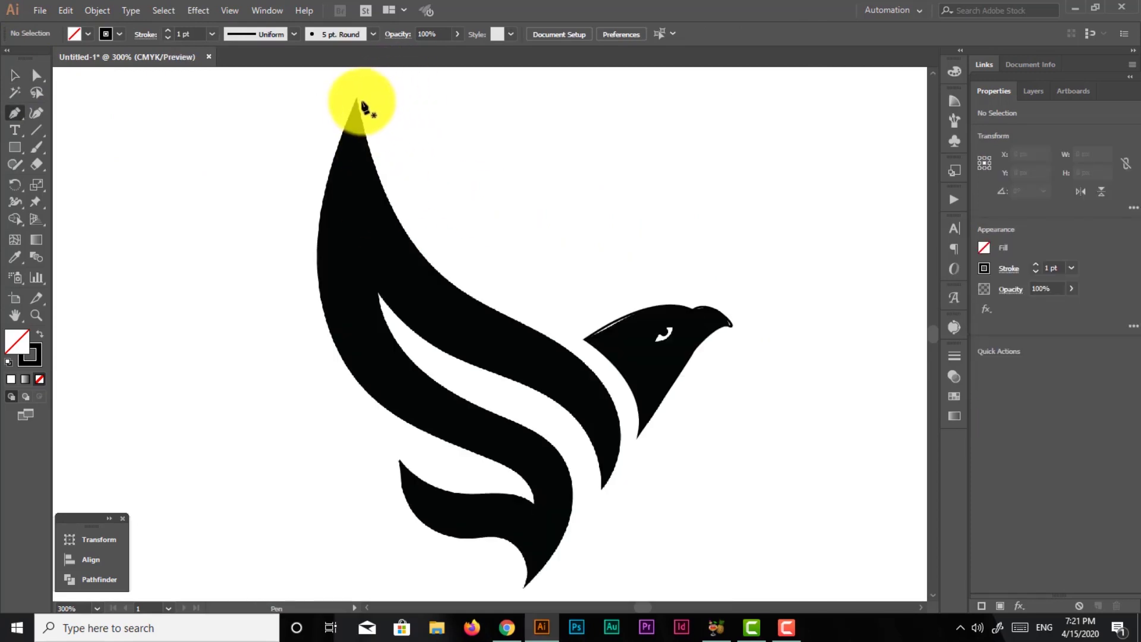
# Start a new path at the top wing tip and trace the wing's outer edge down to a corner.
pyautogui.click(356, 98)
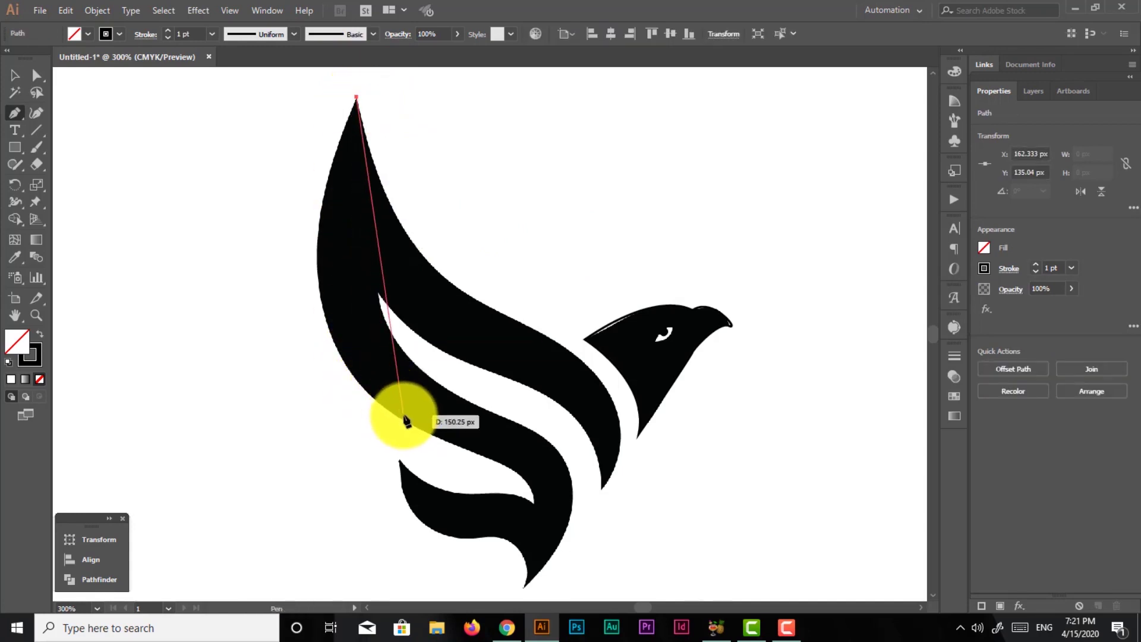
pyautogui.moveTo(403, 419)
pyautogui.mouseDown()
pyautogui.moveTo(485, 480)
pyautogui.moveTo(560, 511)
pyautogui.mouseUp()
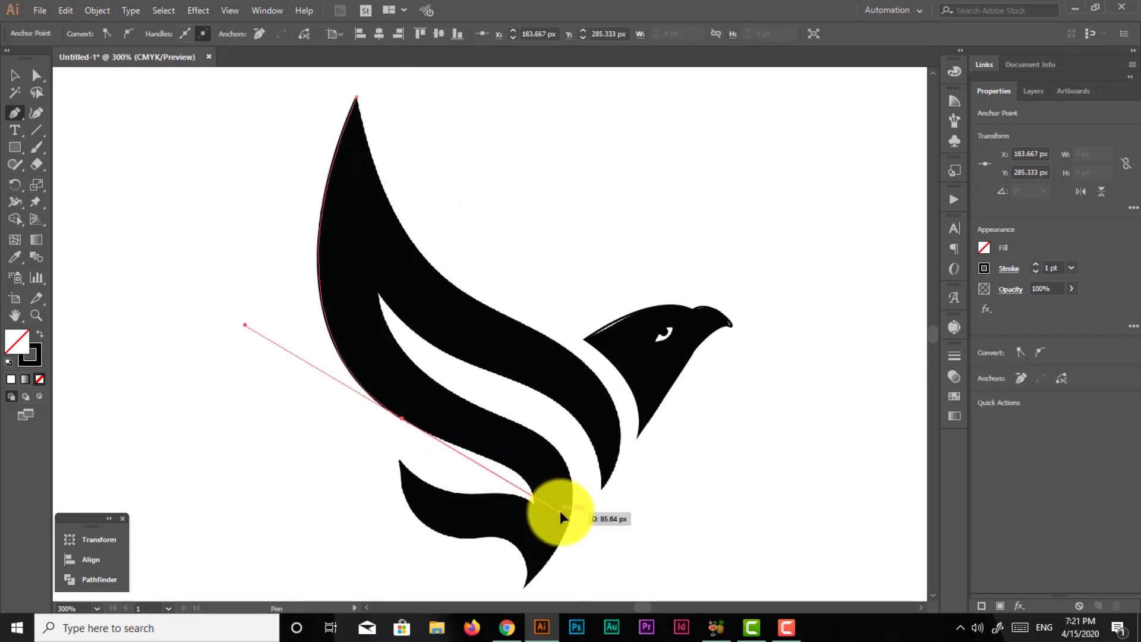
pyautogui.click(403, 418)
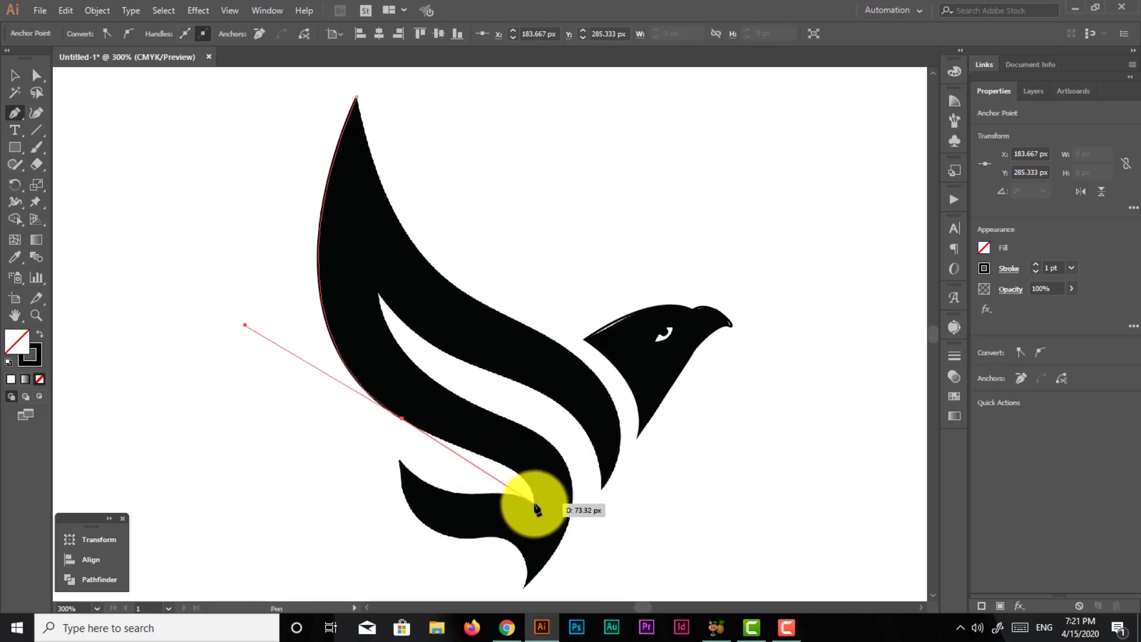
pyautogui.press('ctrl')
pyautogui.moveTo(533, 503)
pyautogui.mouseDown()
pyautogui.moveTo(504, 523)
pyautogui.moveTo(515, 526)
pyautogui.mouseUp()
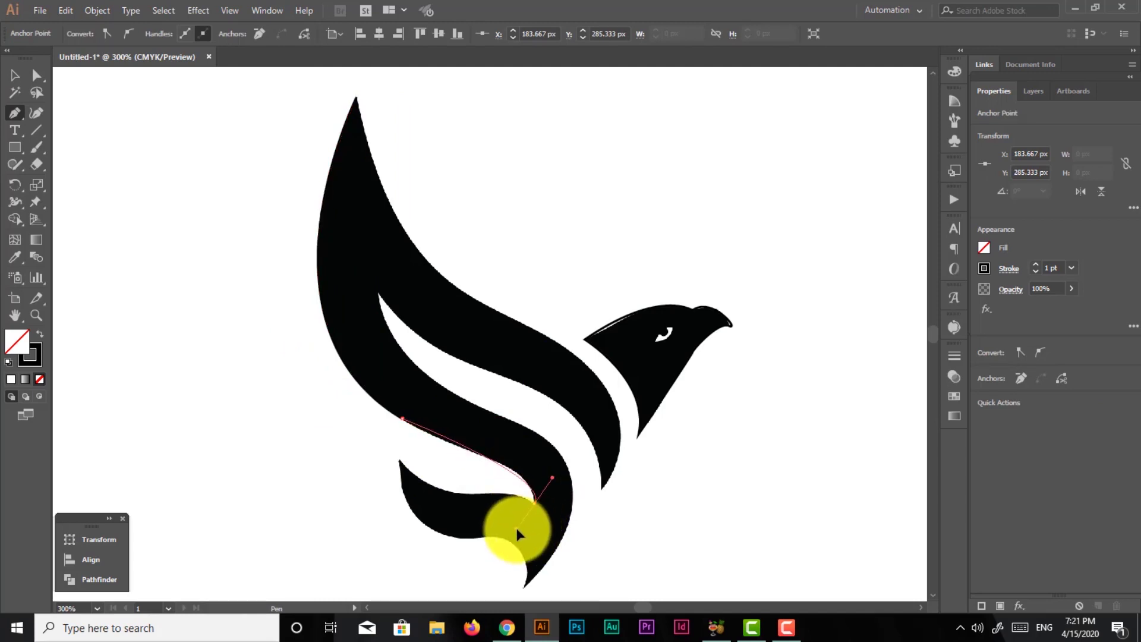
pyautogui.hotkey('ctrl', 'z')
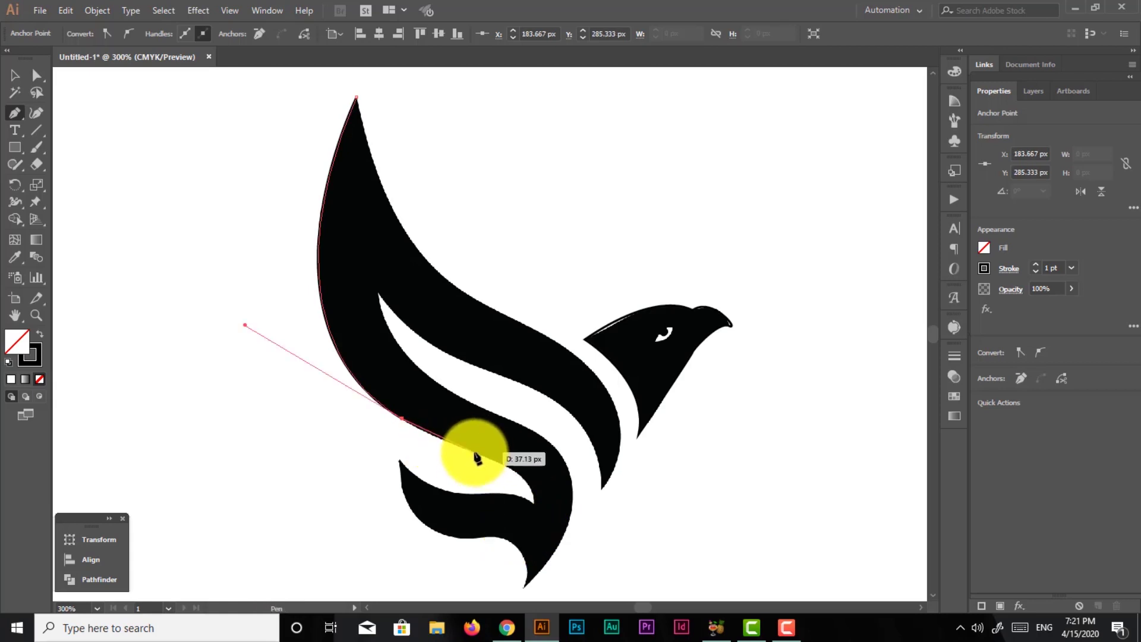
pyautogui.hotkey('ctrl', 'z')
pyautogui.moveTo(486, 457)
pyautogui.mouseDown()
pyautogui.moveTo(509, 466)
pyautogui.moveTo(537, 510)
pyautogui.moveTo(529, 533)
pyautogui.mouseUp()
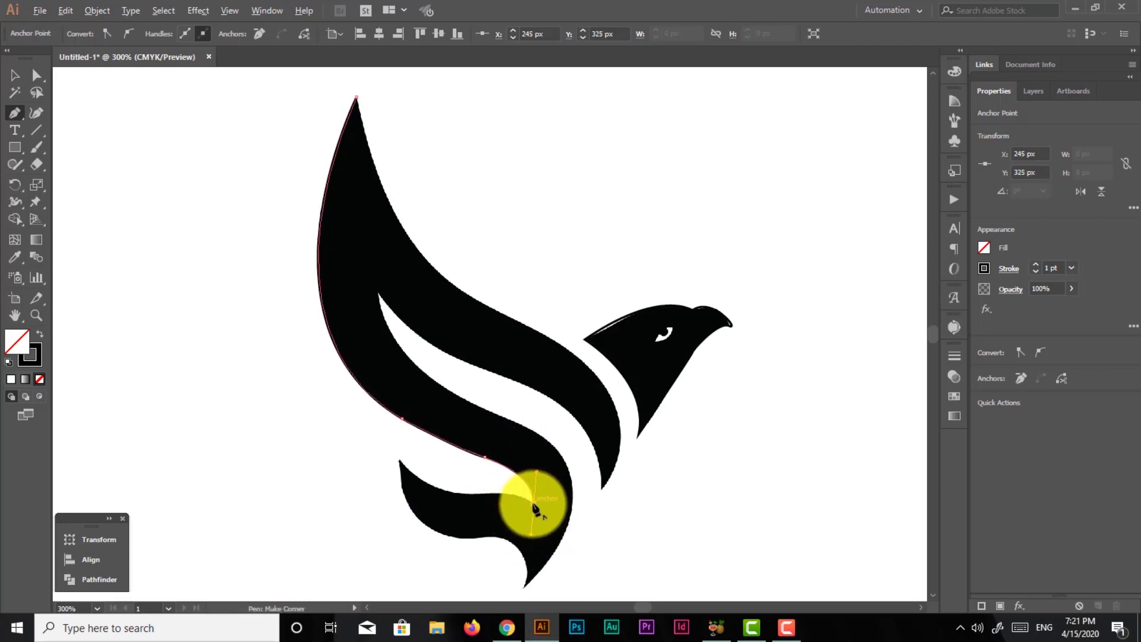
pyautogui.click(533, 501)
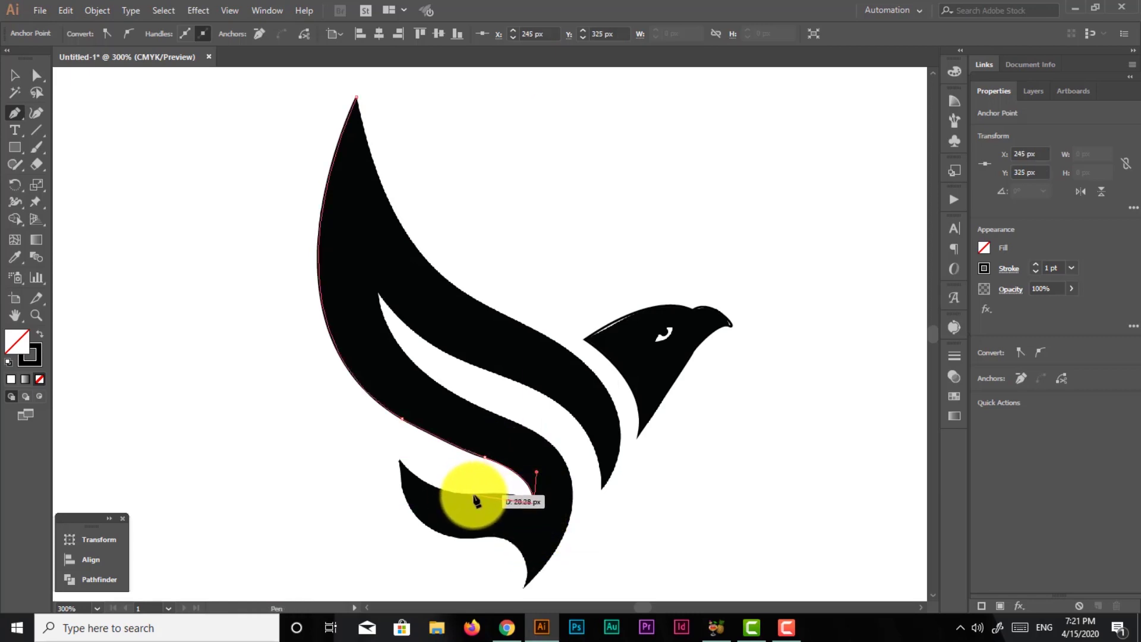
# Trace the lower feather curve and along the tail's lower edge, redoing misplaced anchors.
pyautogui.moveTo(444, 510); pyautogui.dragTo(423, 502)
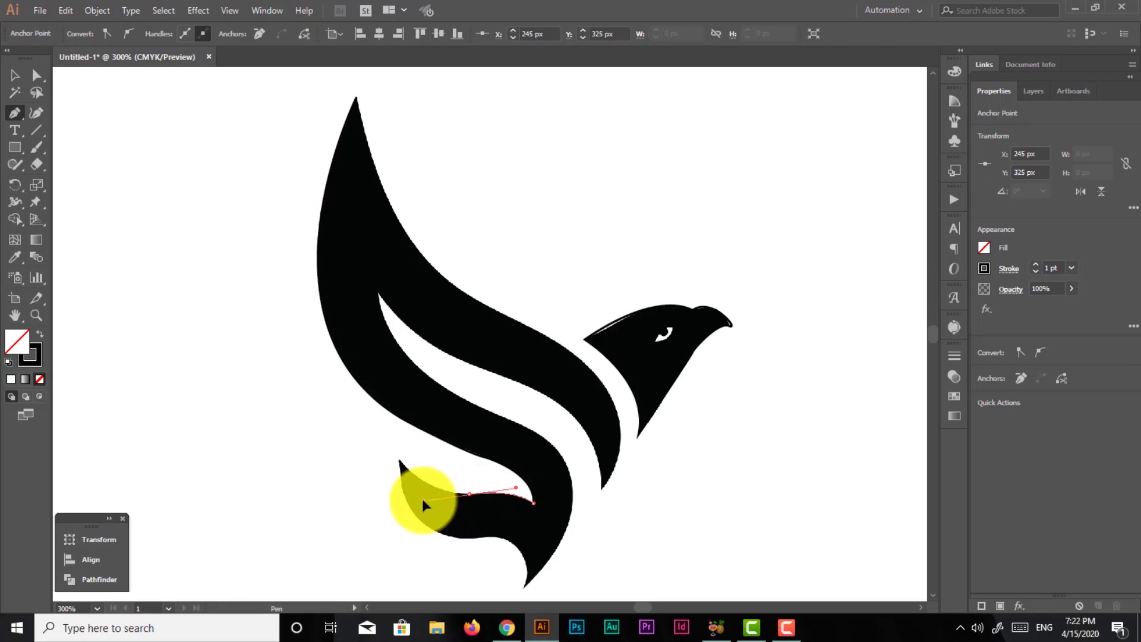
pyautogui.moveTo(422, 498)
pyautogui.mouseDown()
pyautogui.moveTo(474, 505)
pyautogui.moveTo(474, 519)
pyautogui.mouseUp()
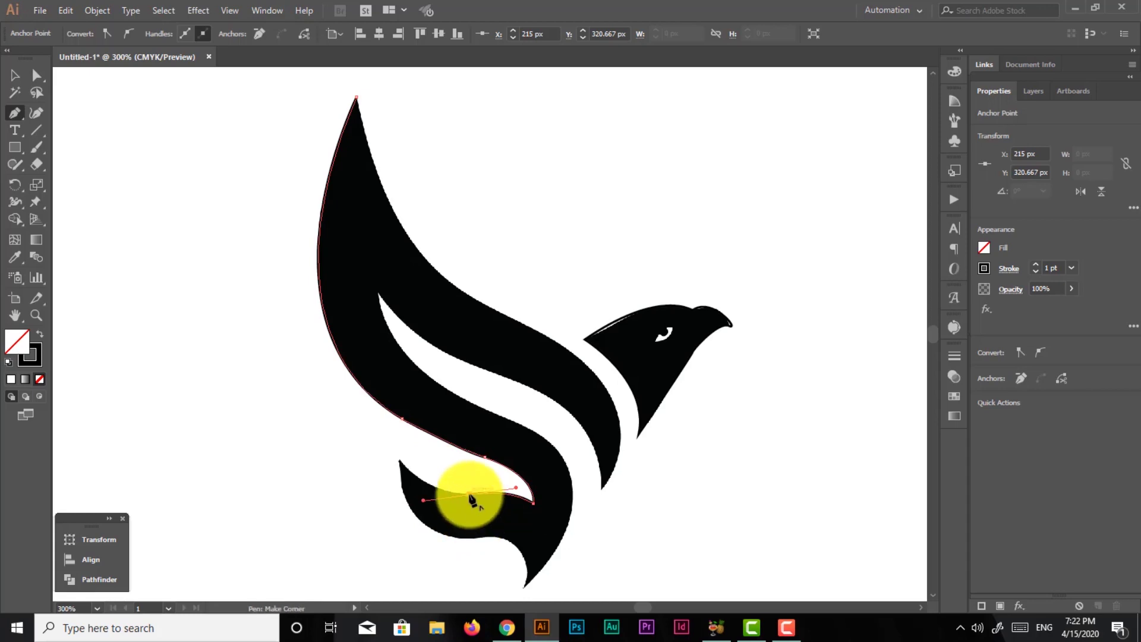
pyautogui.moveTo(469, 495)
pyautogui.mouseDown()
pyautogui.moveTo(403, 465)
pyautogui.moveTo(362, 426)
pyautogui.mouseUp()
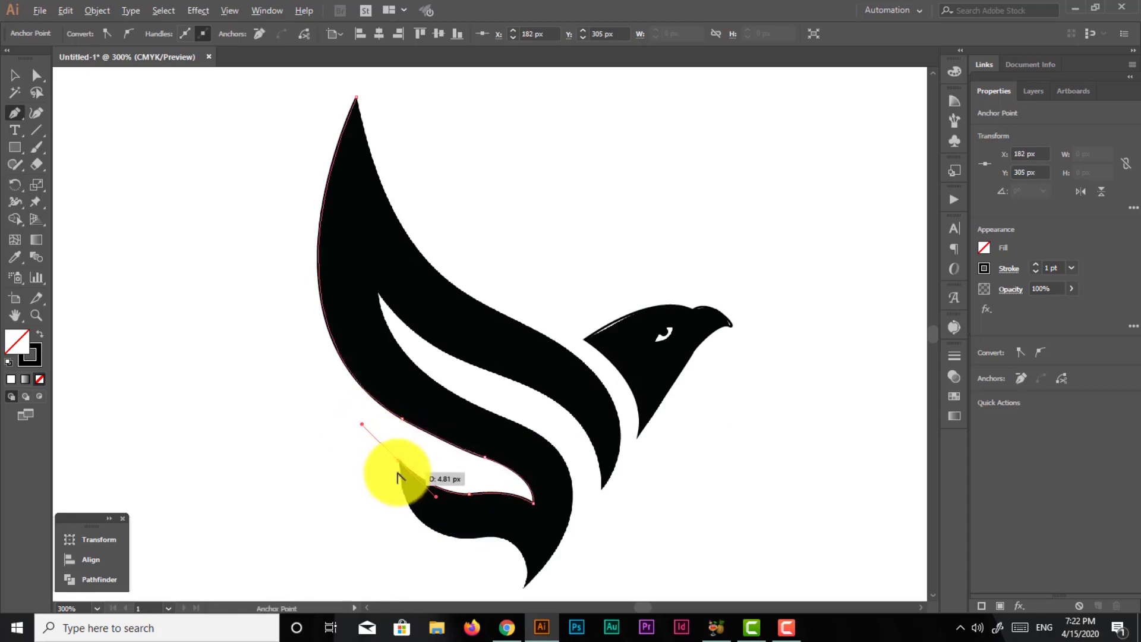
pyautogui.moveTo(399, 460)
pyautogui.mouseDown()
pyautogui.moveTo(434, 534)
pyautogui.moveTo(454, 539)
pyautogui.mouseUp()
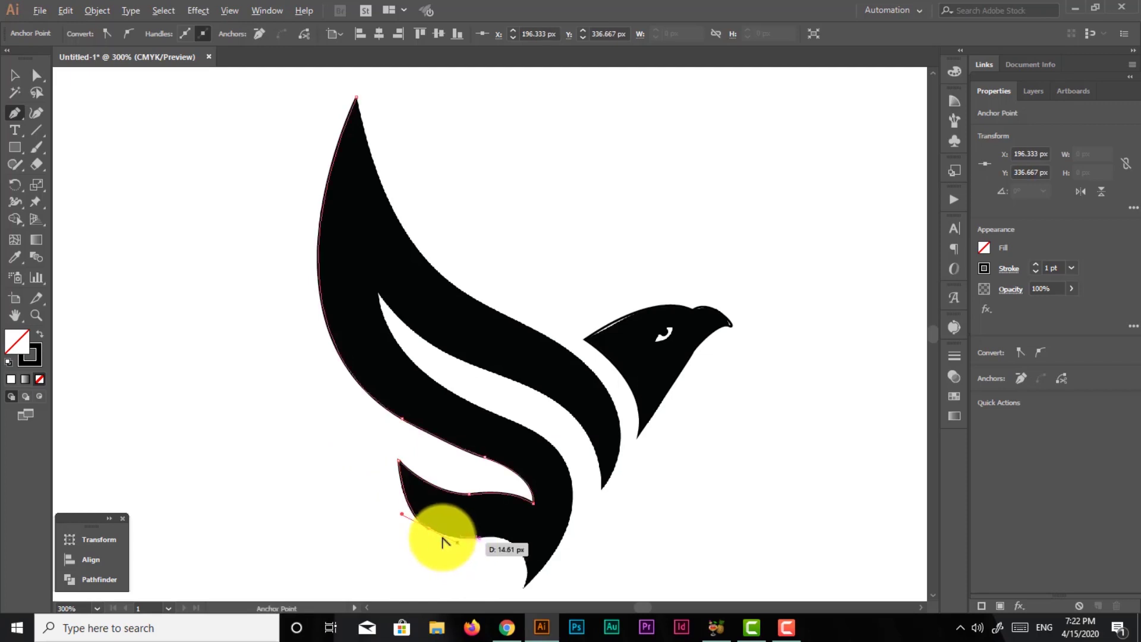
pyautogui.click(430, 529)
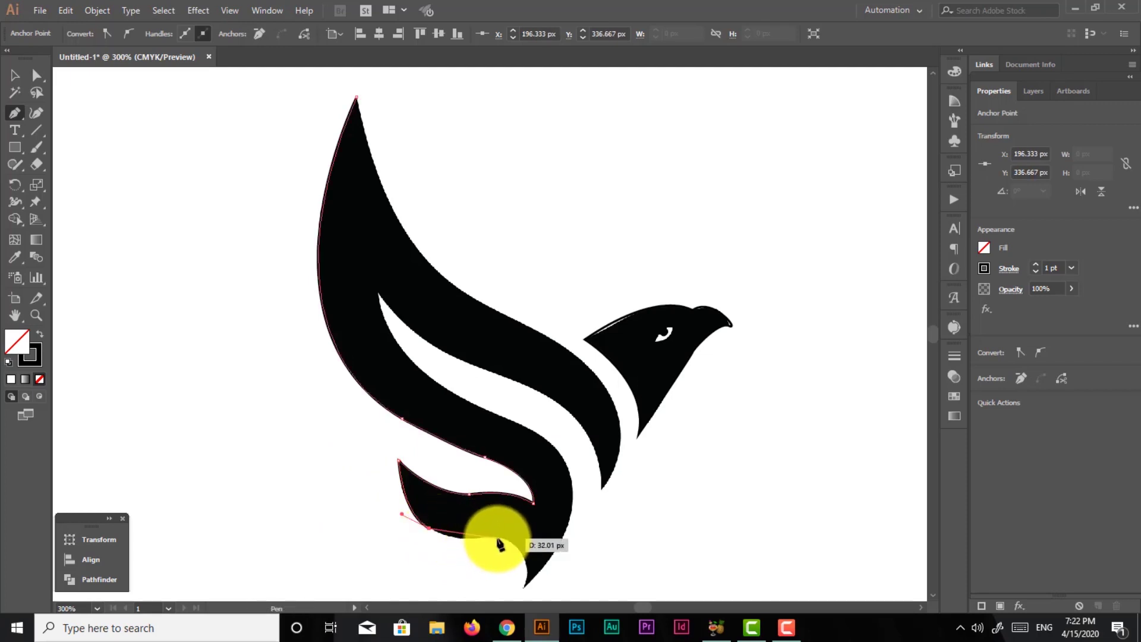
pyautogui.moveTo(477, 545); pyautogui.dragTo(537, 527)
pyautogui.hotkey('ctrl', 'z')
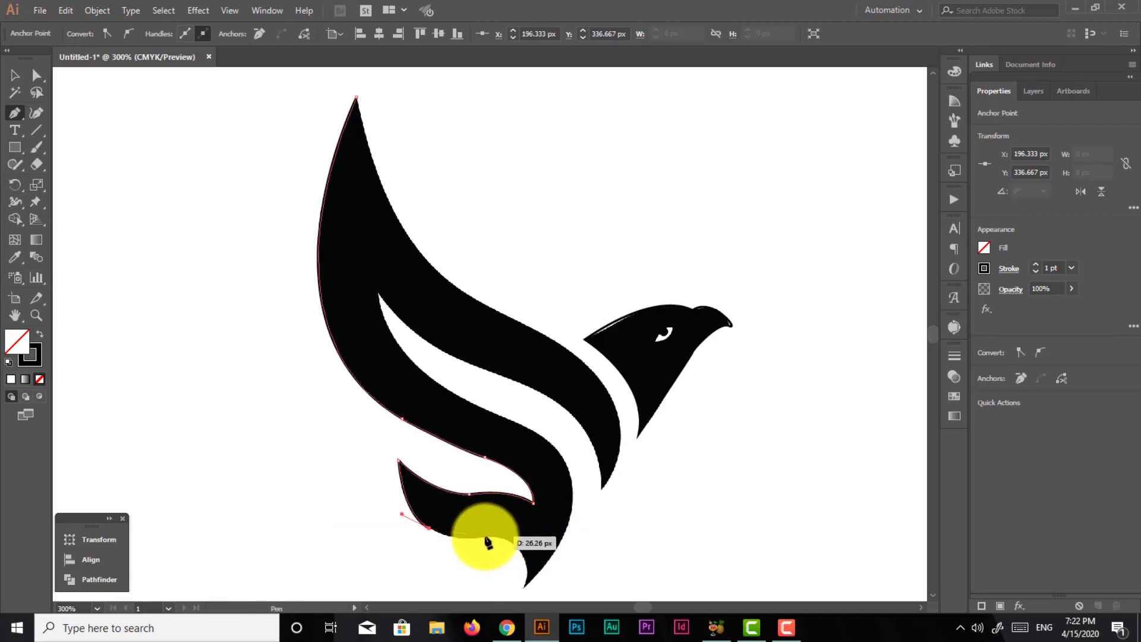
pyautogui.hotkey('ctrl', 'z')
pyautogui.moveTo(486, 537); pyautogui.dragTo(504, 526)
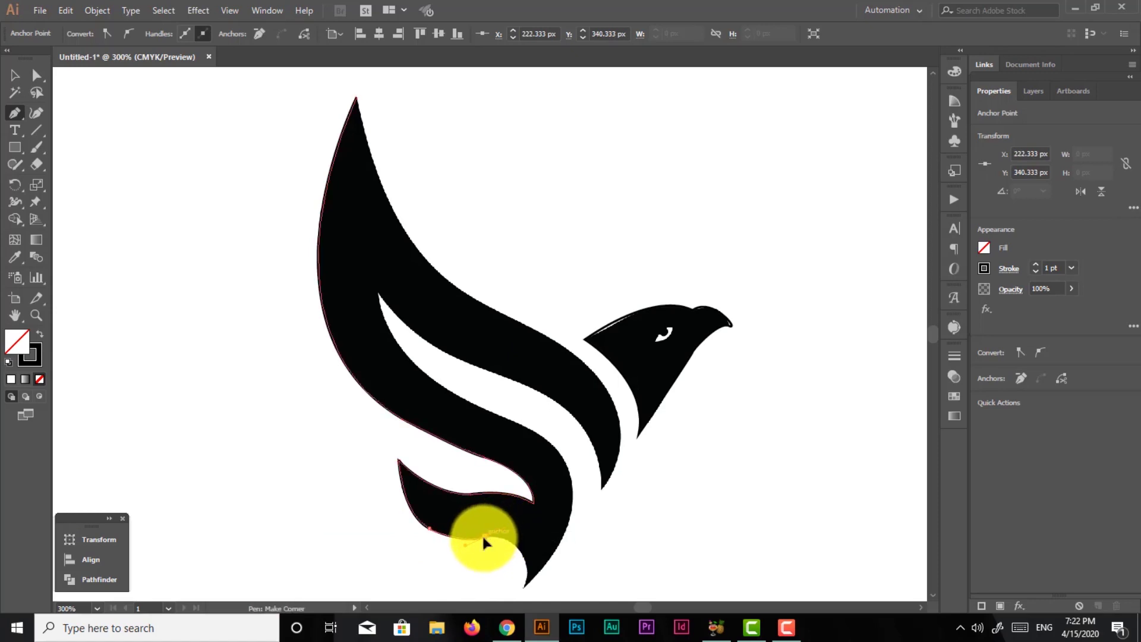
# Make a corner anchor at the pointed tail tip and curve the path up the tail's right edge.
pyautogui.click(484, 537)
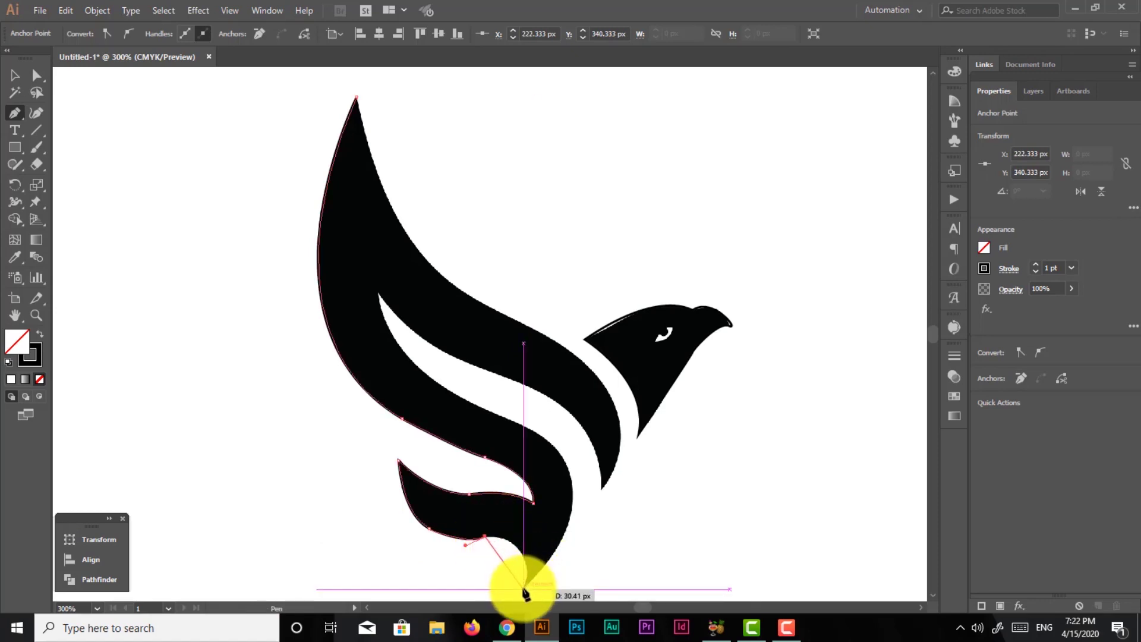
pyautogui.moveTo(523, 588)
pyautogui.mouseDown()
pyautogui.moveTo(510, 589)
pyautogui.moveTo(493, 535)
pyautogui.moveTo(506, 503)
pyautogui.mouseUp()
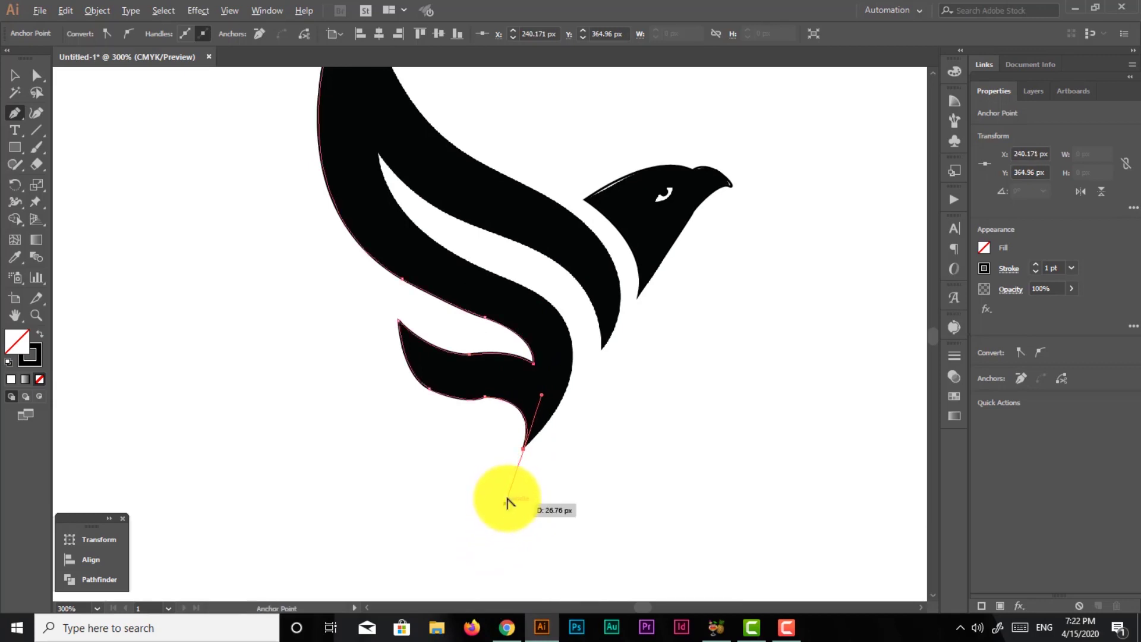
pyautogui.click(524, 447)
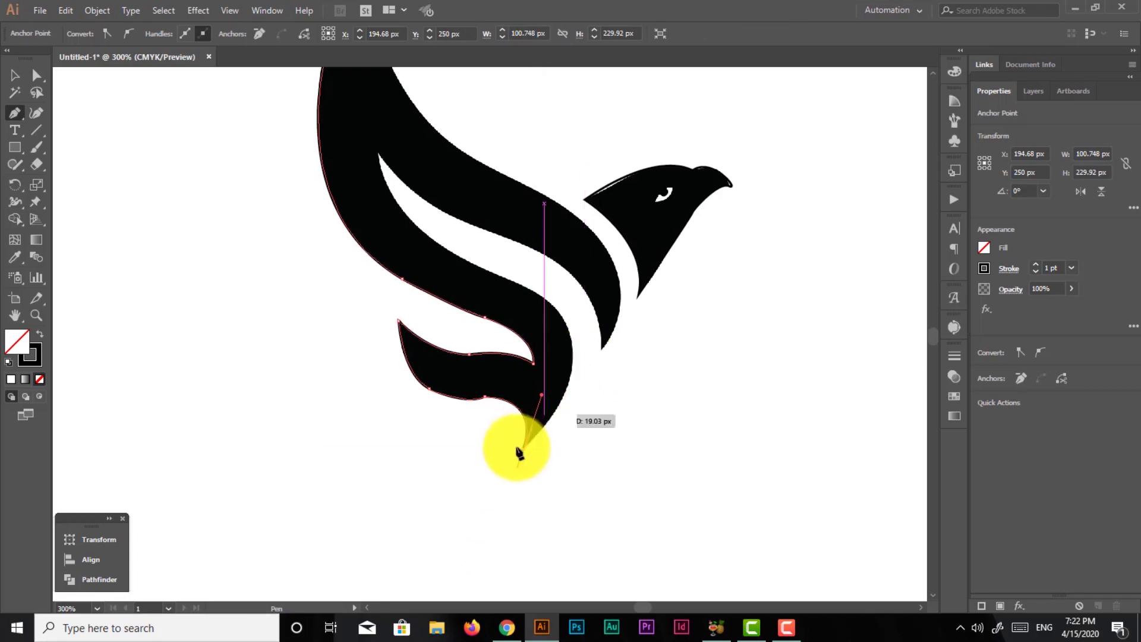
pyautogui.click(524, 446)
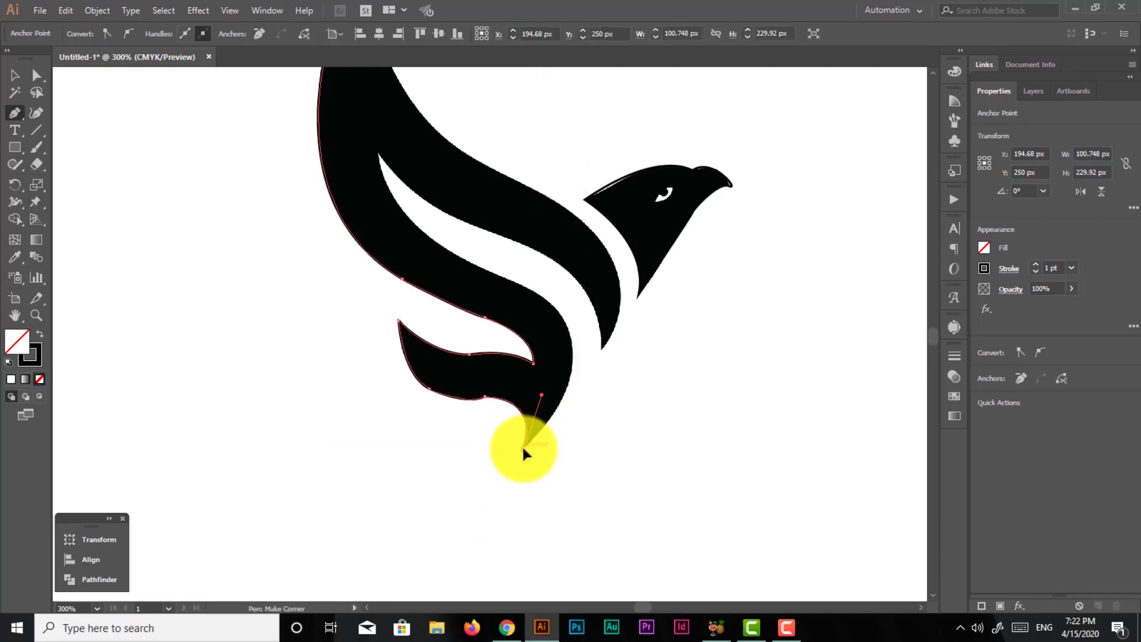
pyautogui.moveTo(573, 358)
pyautogui.mouseDown()
pyautogui.moveTo(546, 333)
pyautogui.moveTo(569, 312)
pyautogui.mouseUp()
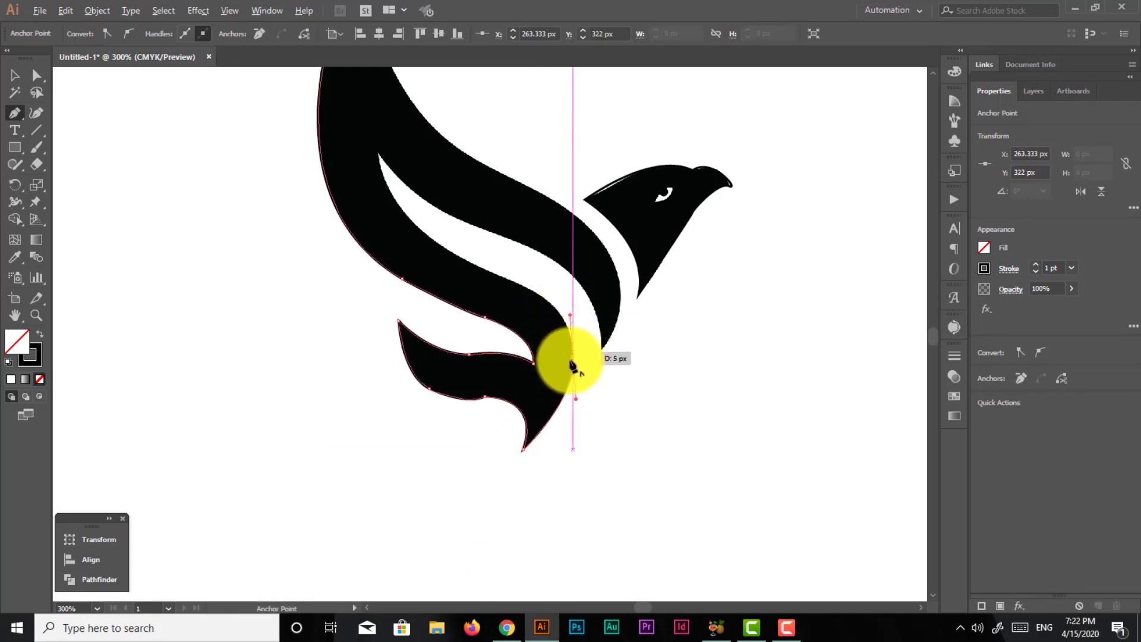
pyautogui.scroll(-1, 572, 362)
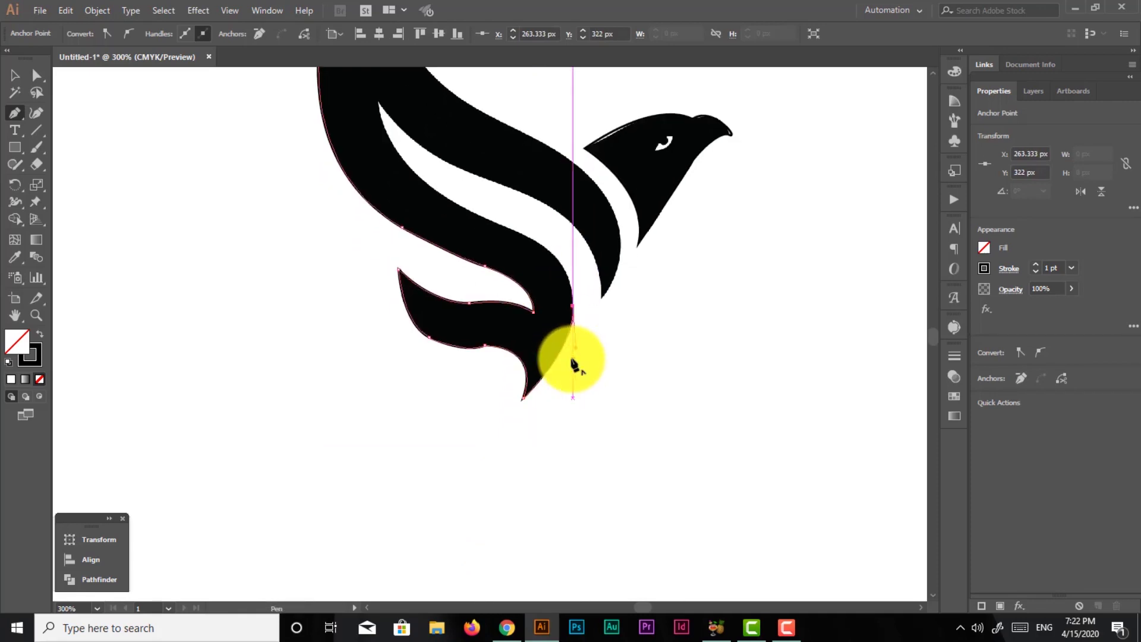
pyautogui.scroll(2, 574, 360)
pyautogui.scroll(1, 570, 358)
pyautogui.moveTo(557, 473)
pyautogui.mouseDown()
pyautogui.moveTo(512, 424)
pyautogui.moveTo(469, 421)
pyautogui.moveTo(438, 398)
pyautogui.moveTo(509, 417)
pyautogui.mouseUp()
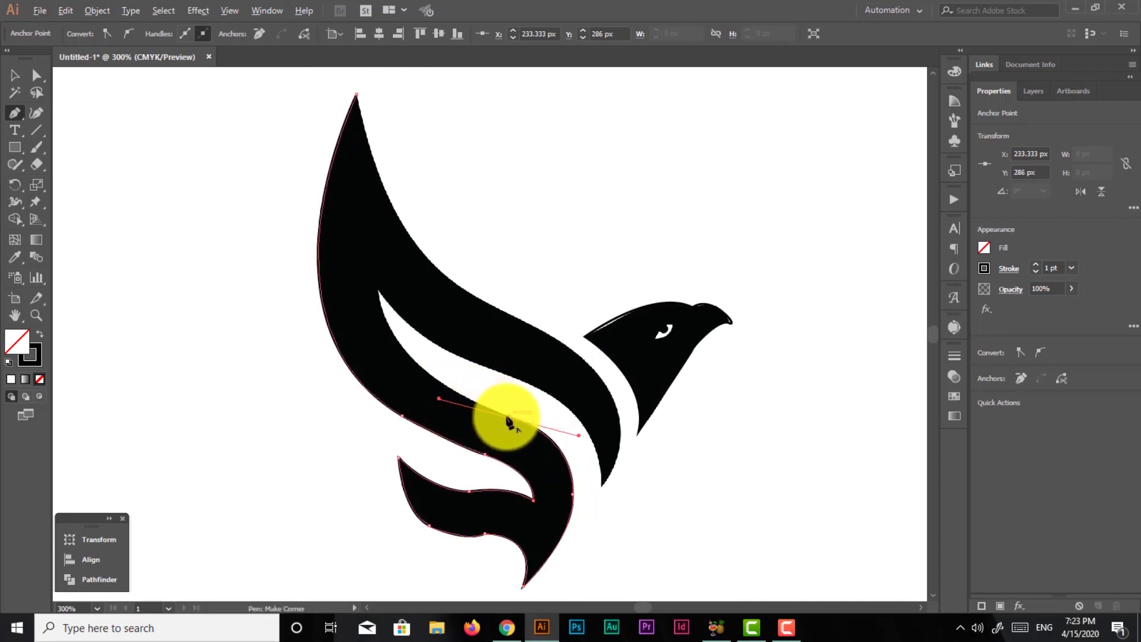
# Place curved anchors up the white gap to its upper tip, then down to the middle wing's lower right tip.
pyautogui.click(416, 368)
pyautogui.moveTo(417, 357); pyautogui.dragTo(397, 335)
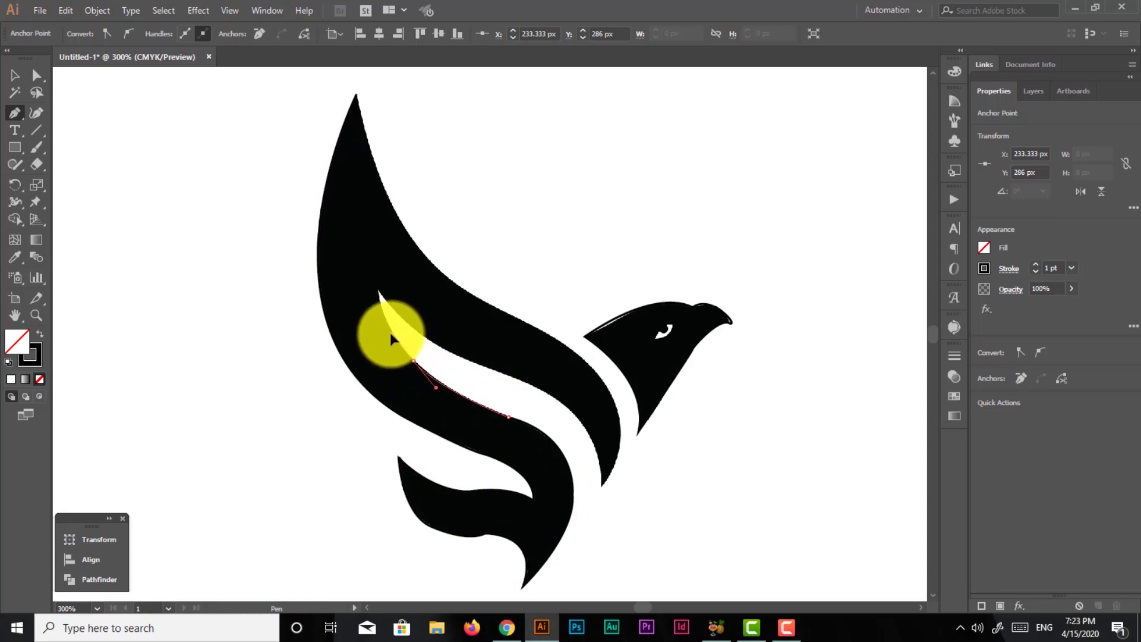
pyautogui.moveTo(396, 337); pyautogui.dragTo(378, 268)
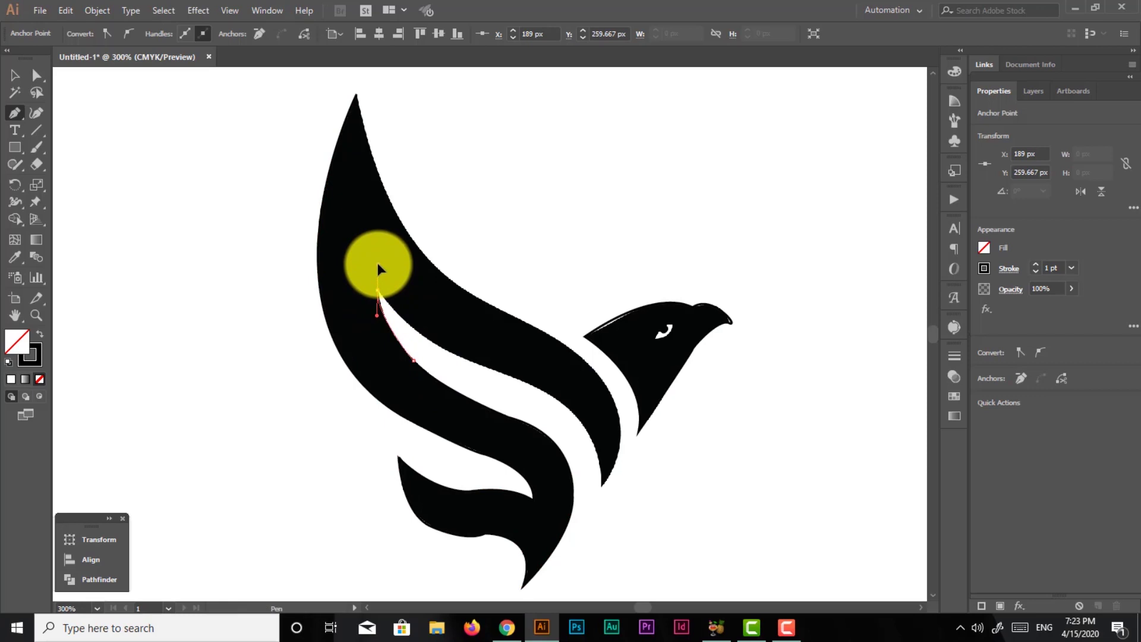
pyautogui.moveTo(379, 292); pyautogui.dragTo(428, 338)
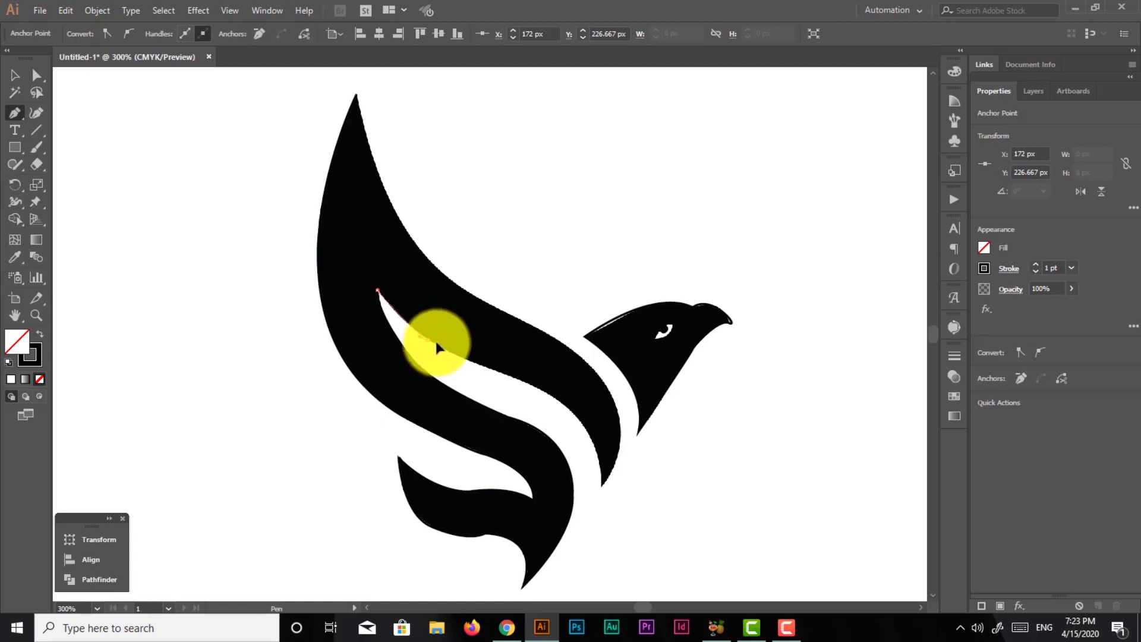
pyautogui.moveTo(425, 337)
pyautogui.mouseDown()
pyautogui.moveTo(524, 376)
pyautogui.moveTo(605, 488)
pyautogui.moveTo(595, 532)
pyautogui.mouseUp()
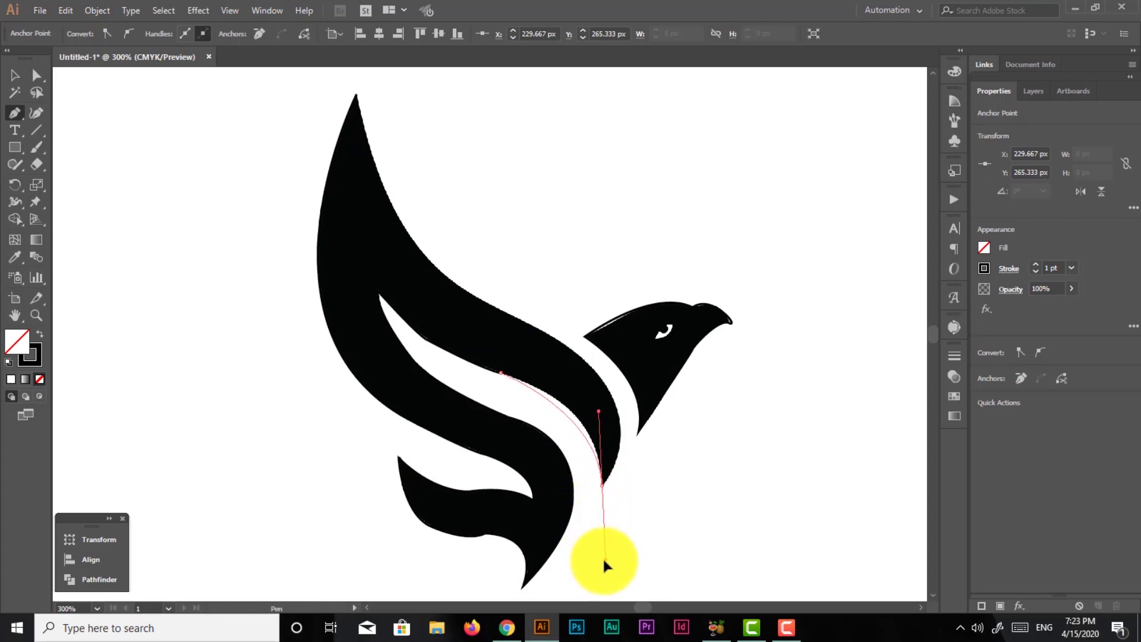
pyautogui.moveTo(595, 532)
pyautogui.mouseDown()
pyautogui.moveTo(597, 572)
pyautogui.moveTo(612, 535)
pyautogui.moveTo(604, 487)
pyautogui.mouseUp()
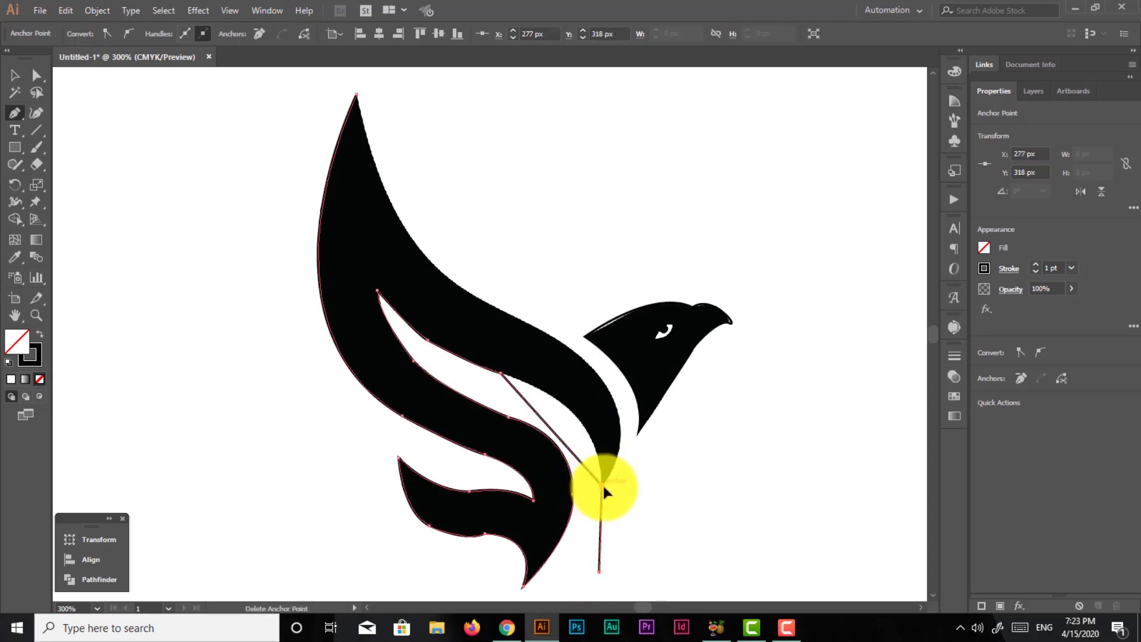
# Reshape the anchors and handles so the curve fits the eagle's neck edge.
pyautogui.hotkey('ctrl', 'z')
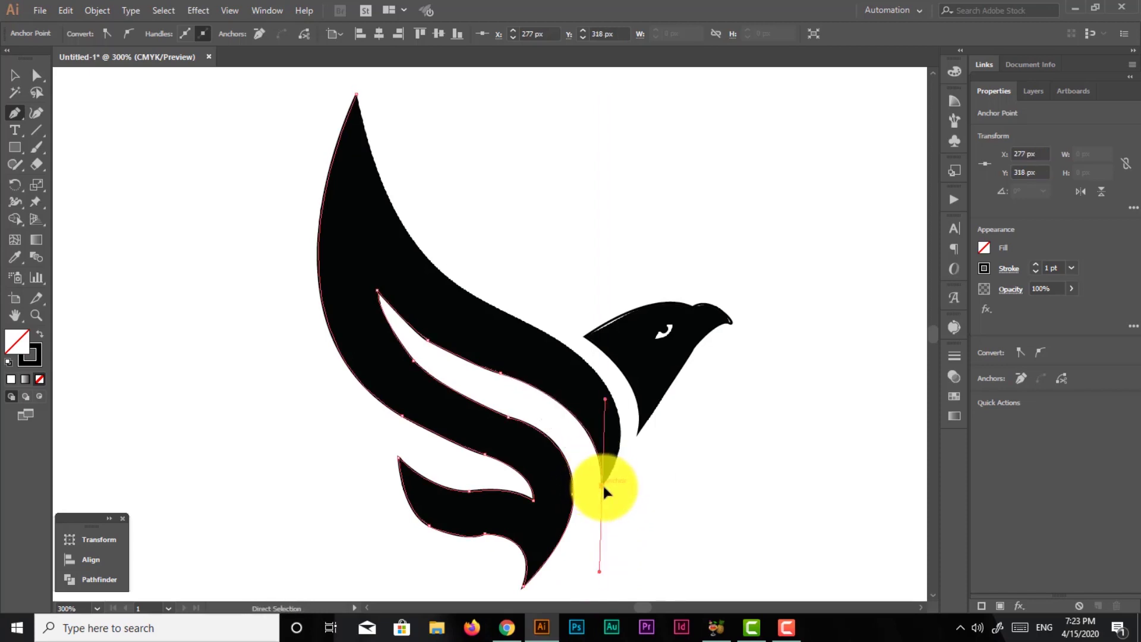
pyautogui.moveTo(602, 484); pyautogui.dragTo(601, 480)
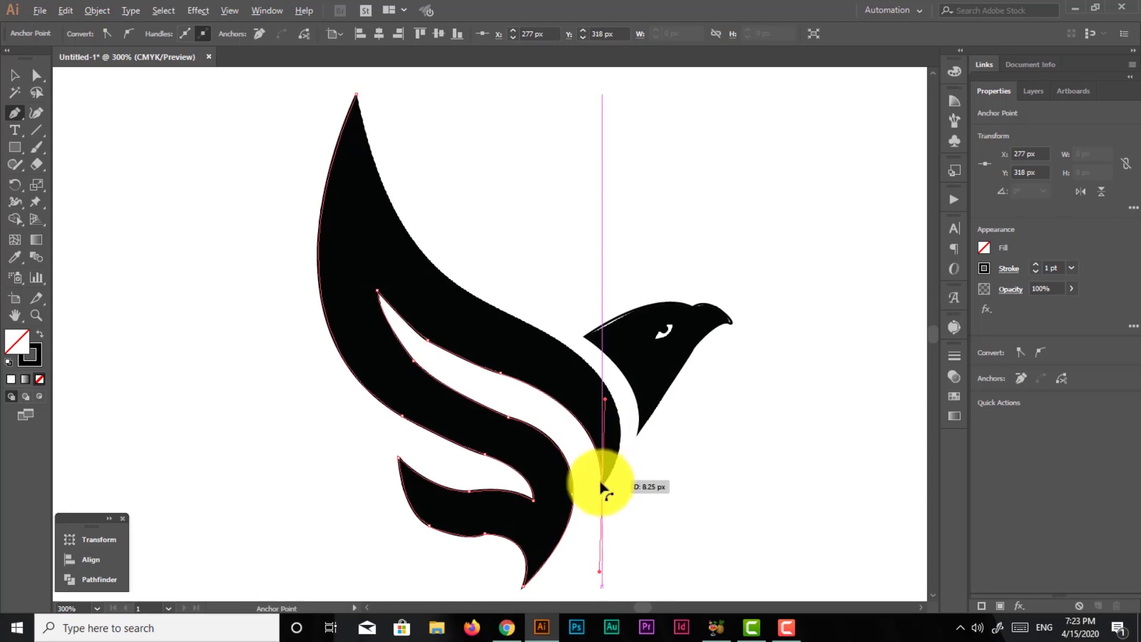
pyautogui.moveTo(600, 480)
pyautogui.mouseDown()
pyautogui.moveTo(627, 433)
pyautogui.moveTo(561, 334)
pyautogui.mouseUp()
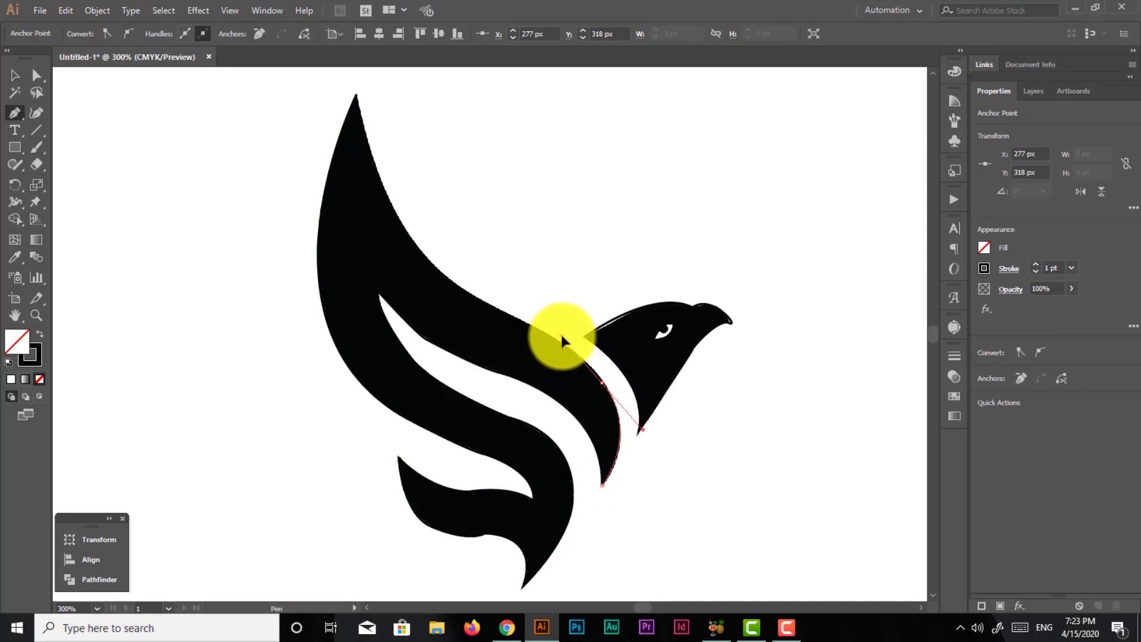
pyautogui.click(602, 382)
pyautogui.moveTo(602, 382); pyautogui.dragTo(469, 294)
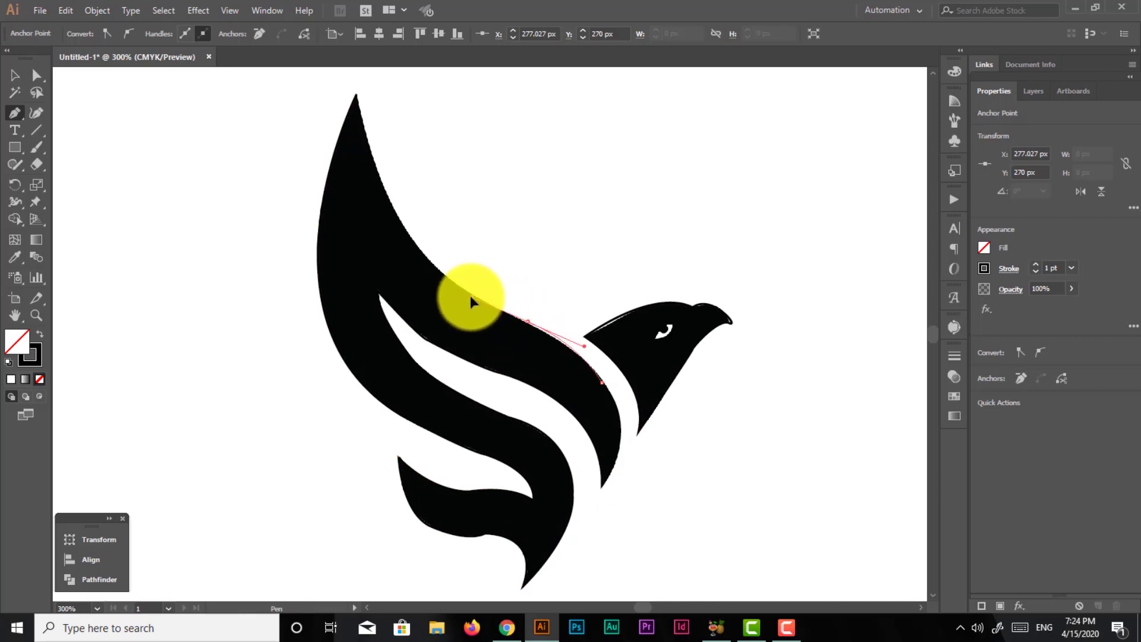
pyautogui.click(469, 294)
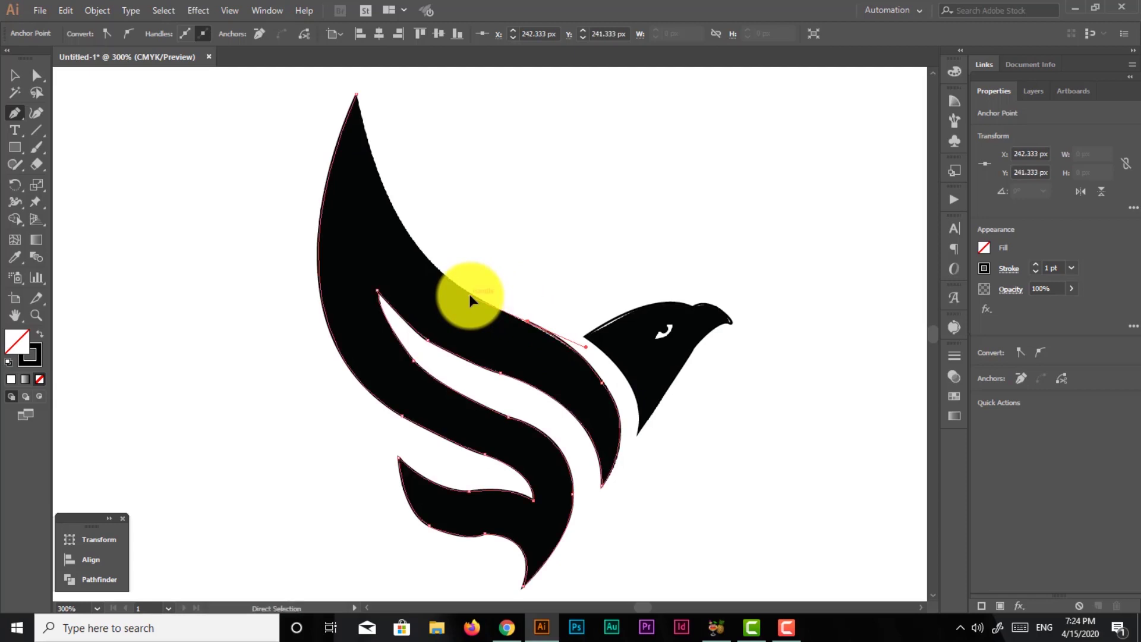
pyautogui.moveTo(528, 321); pyautogui.dragTo(554, 337)
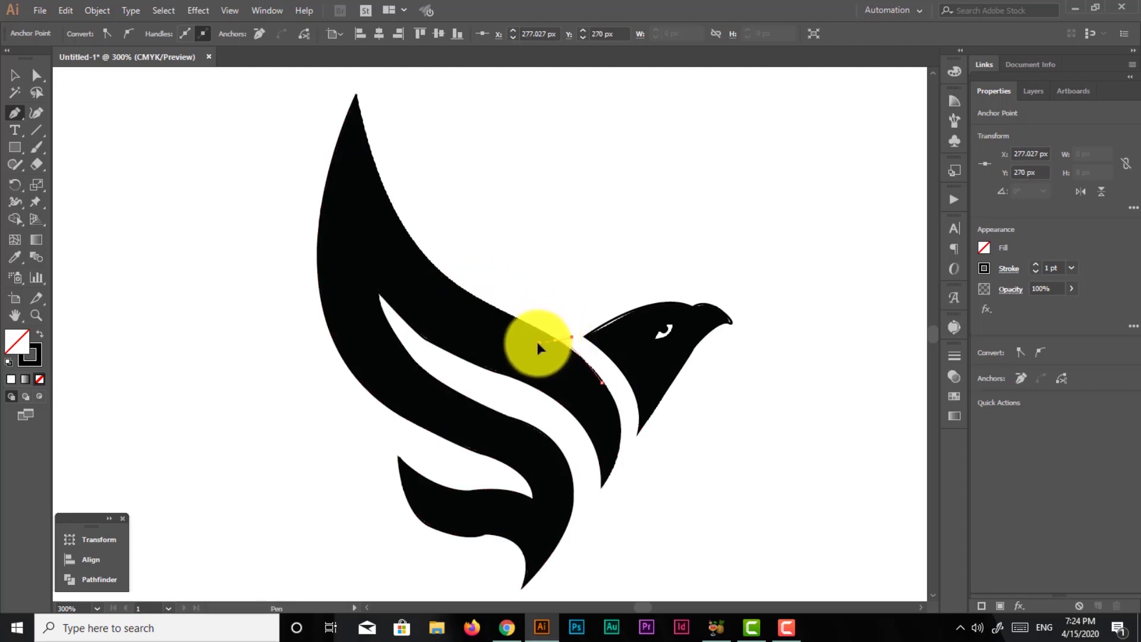
pyautogui.moveTo(538, 346)
pyautogui.mouseDown()
pyautogui.moveTo(465, 294)
pyautogui.moveTo(445, 293)
pyautogui.moveTo(500, 312)
pyautogui.mouseUp()
# Carry the path along the wing's upper edge up to the top wing tip.
pyautogui.keyDown('ctrl'); pyautogui.click(554, 338); pyautogui.keyUp('ctrl')
pyautogui.click(497, 311)
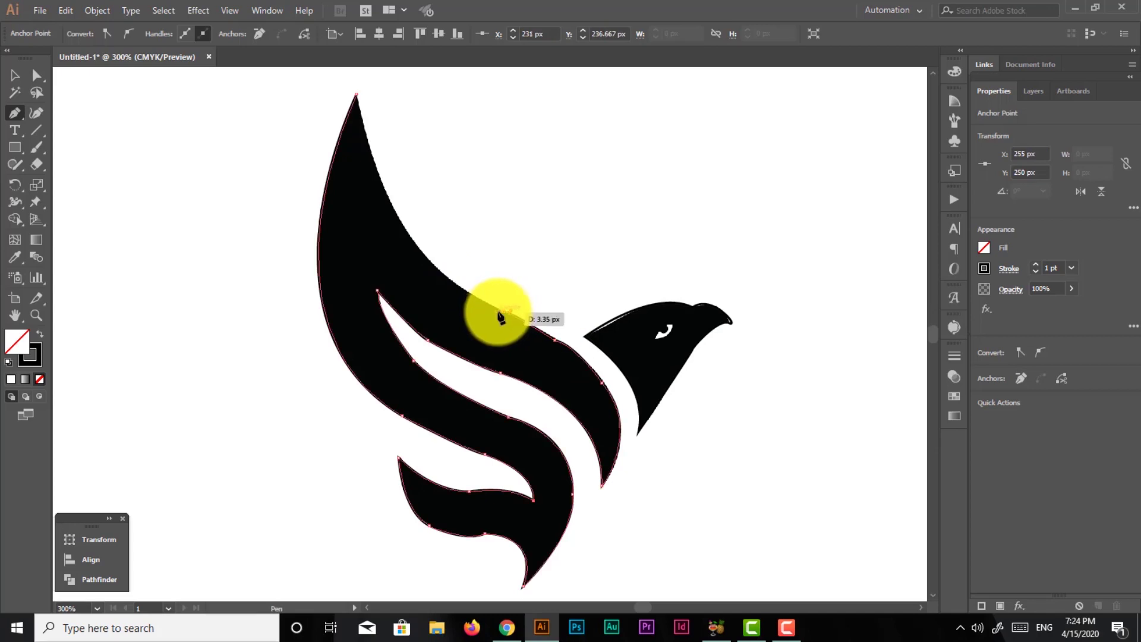
pyautogui.moveTo(505, 315)
pyautogui.mouseDown()
pyautogui.moveTo(563, 345)
pyautogui.moveTo(482, 308)
pyautogui.moveTo(361, 97)
pyautogui.moveTo(365, 113)
pyautogui.mouseUp()
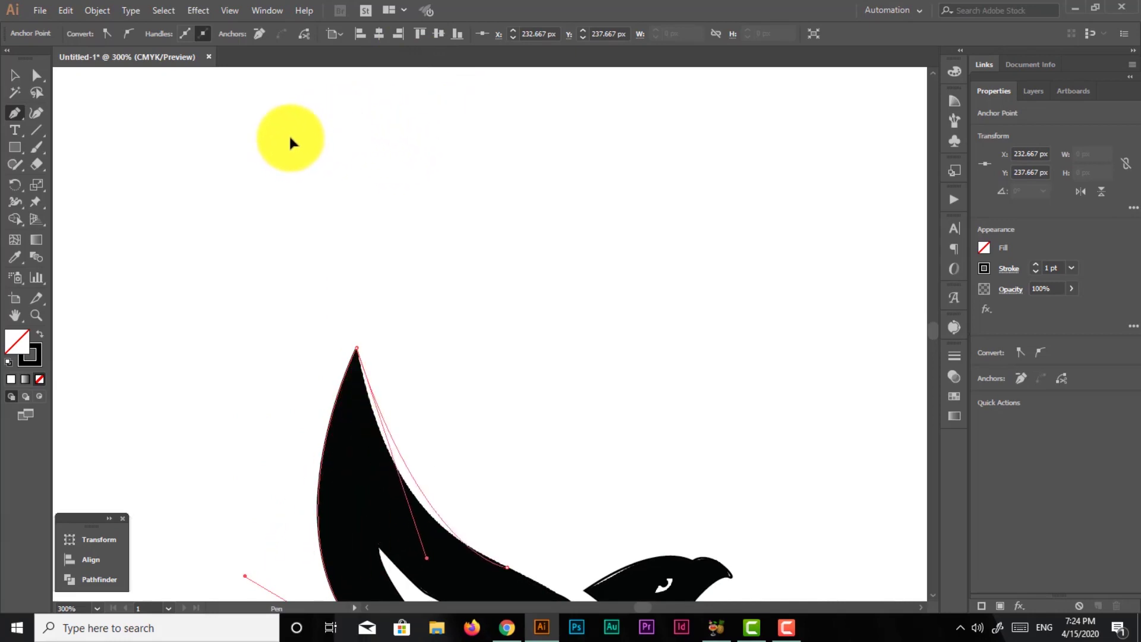
pyautogui.moveTo(366, 120)
pyautogui.mouseDown()
pyautogui.moveTo(308, 140)
pyautogui.moveTo(412, 324)
pyautogui.moveTo(367, 277)
pyautogui.moveTo(338, 219)
pyautogui.moveTo(359, 206)
pyautogui.moveTo(320, 179)
pyautogui.moveTo(330, 180)
pyautogui.mouseUp()
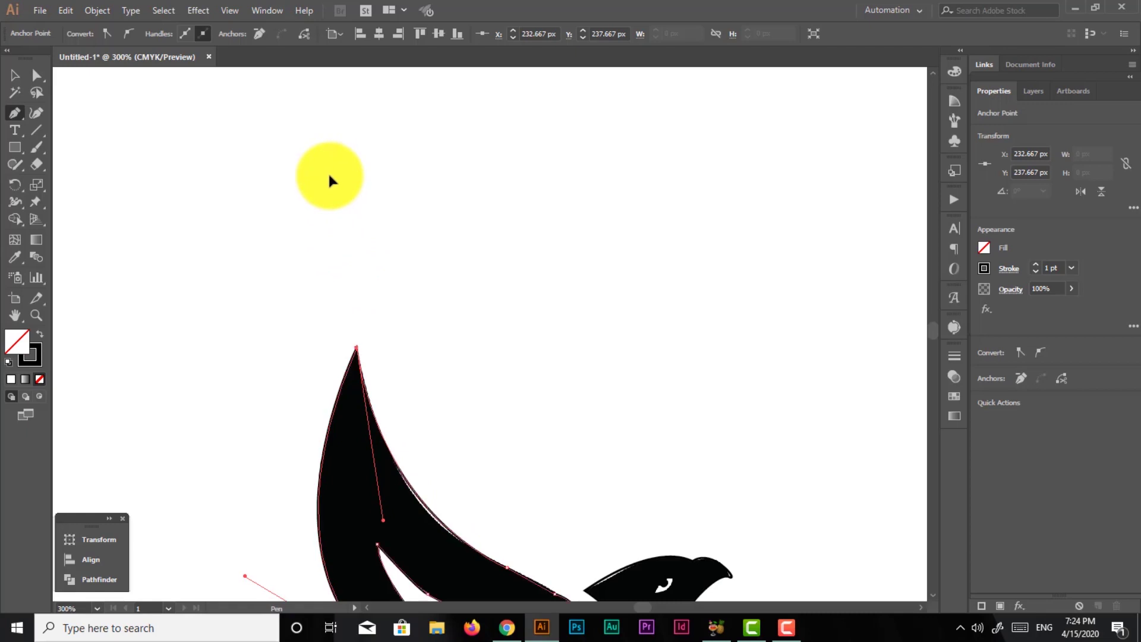
pyautogui.hotkey('ctrl', '-')
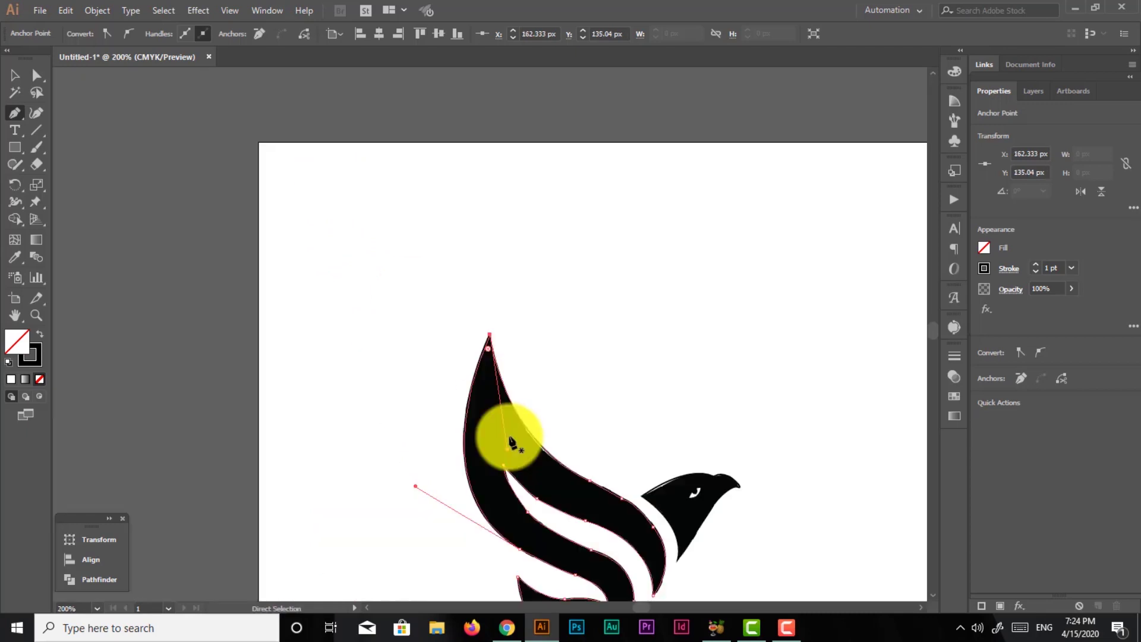
pyautogui.hotkey('ctrl', '-')
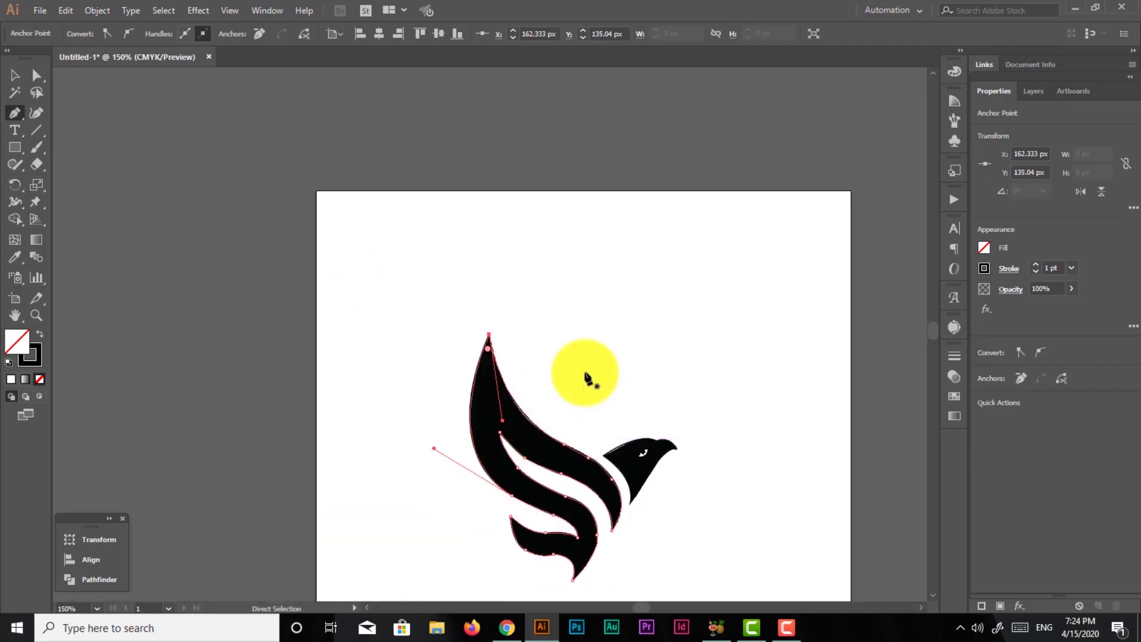
pyautogui.hotkey('ctrl', 'y')
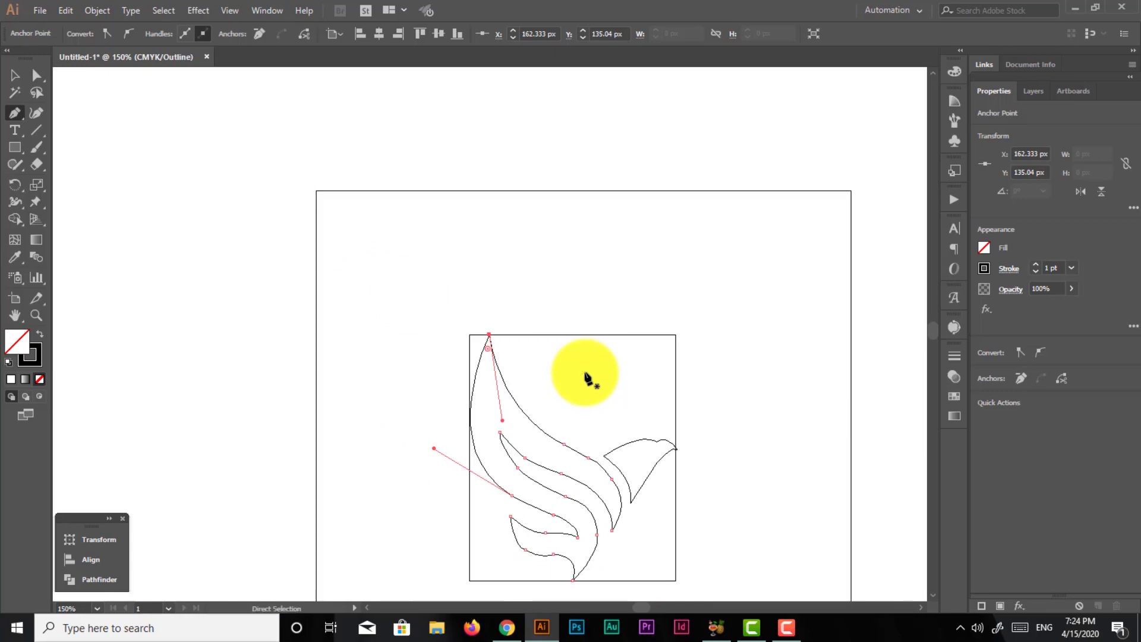
pyautogui.hotkey('ctrl', 'y')
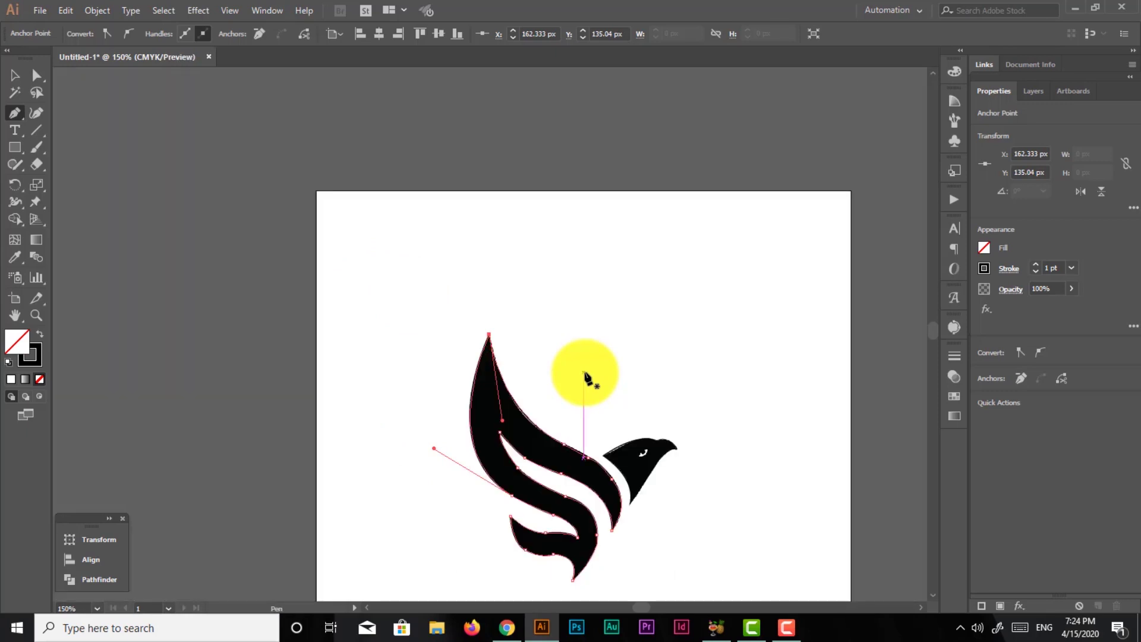
pyautogui.moveTo(585, 375); pyautogui.dragTo(691, 450)
pyautogui.hotkey('ctrl', '+')
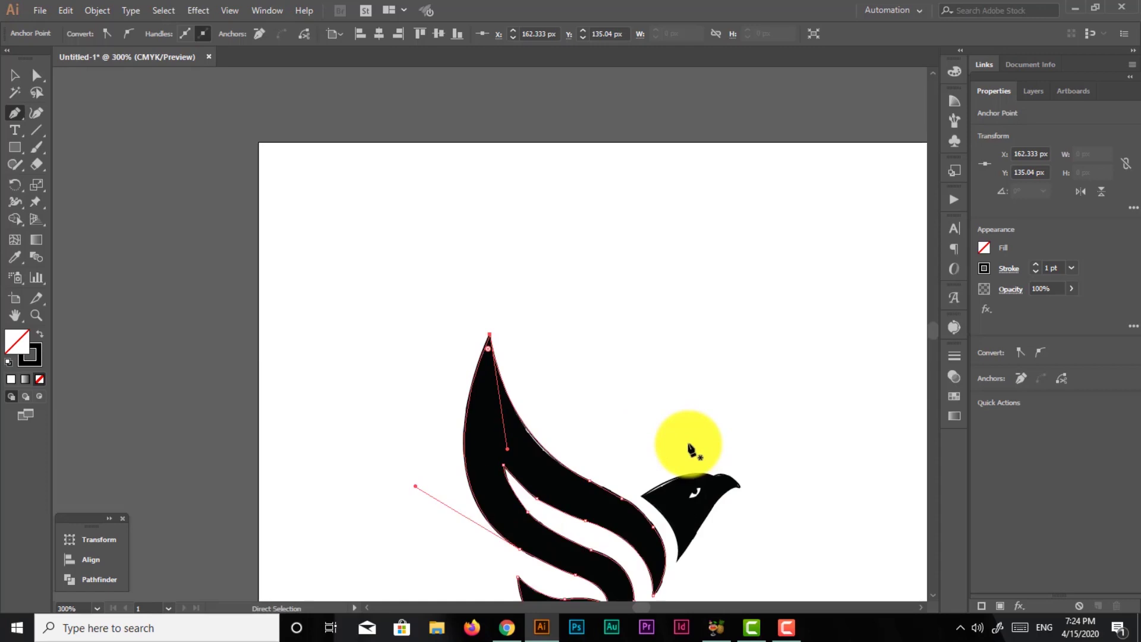
pyautogui.hotkey('ctrl', '+')
pyautogui.press('space')
pyautogui.moveTo(466, 340); pyautogui.dragTo(394, 228)
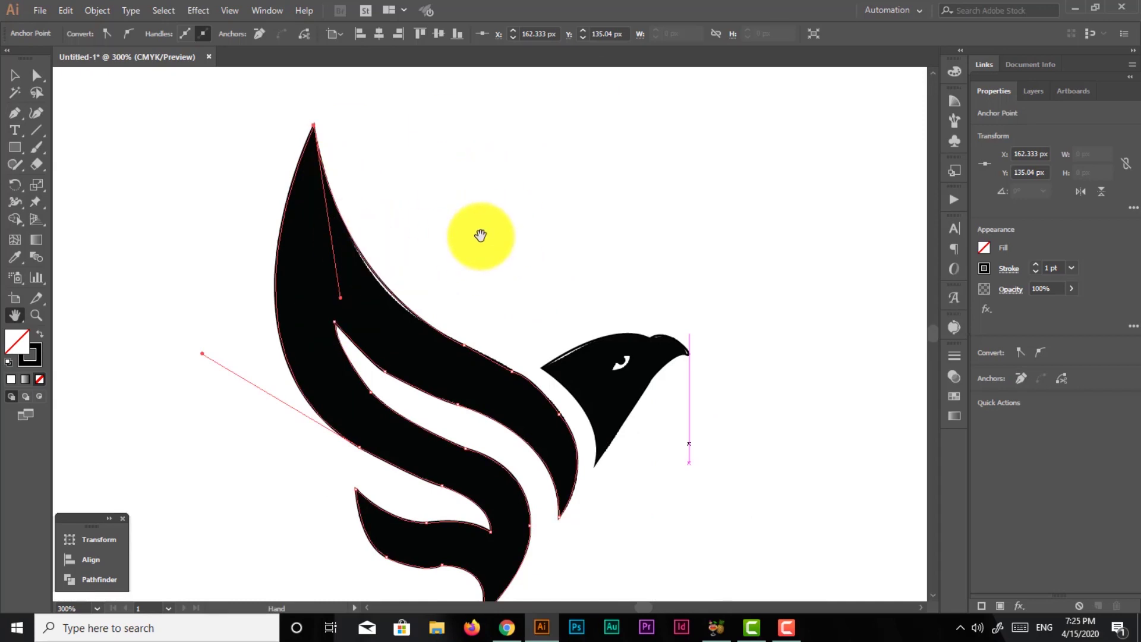
pyautogui.moveTo(484, 288)
pyautogui.mouseDown()
pyautogui.moveTo(496, 291)
pyautogui.moveTo(494, 281)
pyautogui.mouseUp()
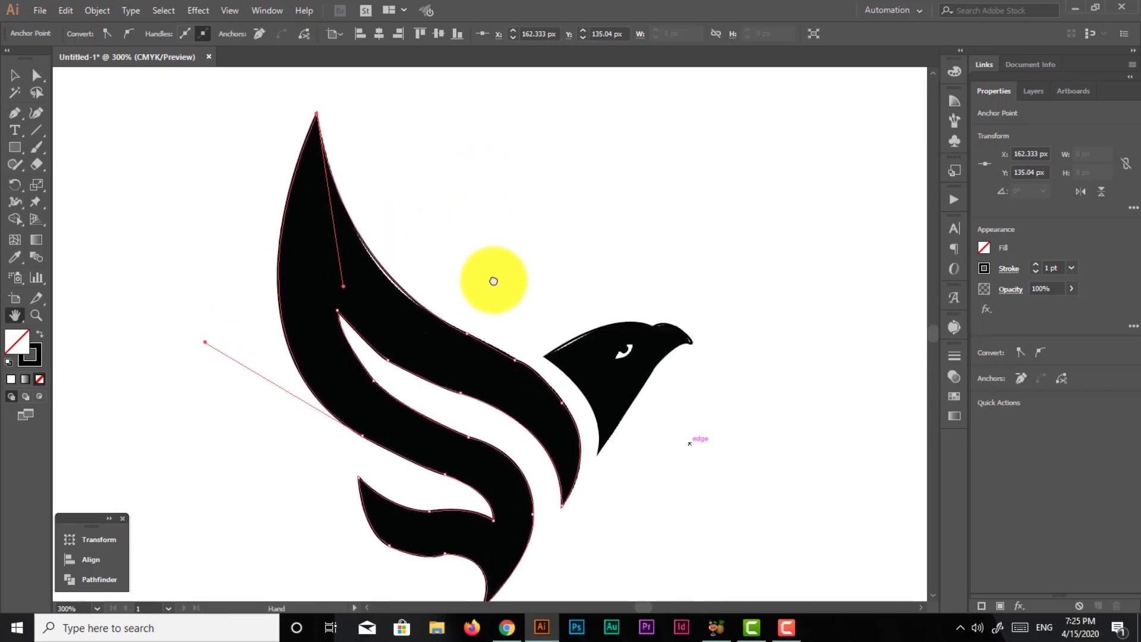
pyautogui.press('p')
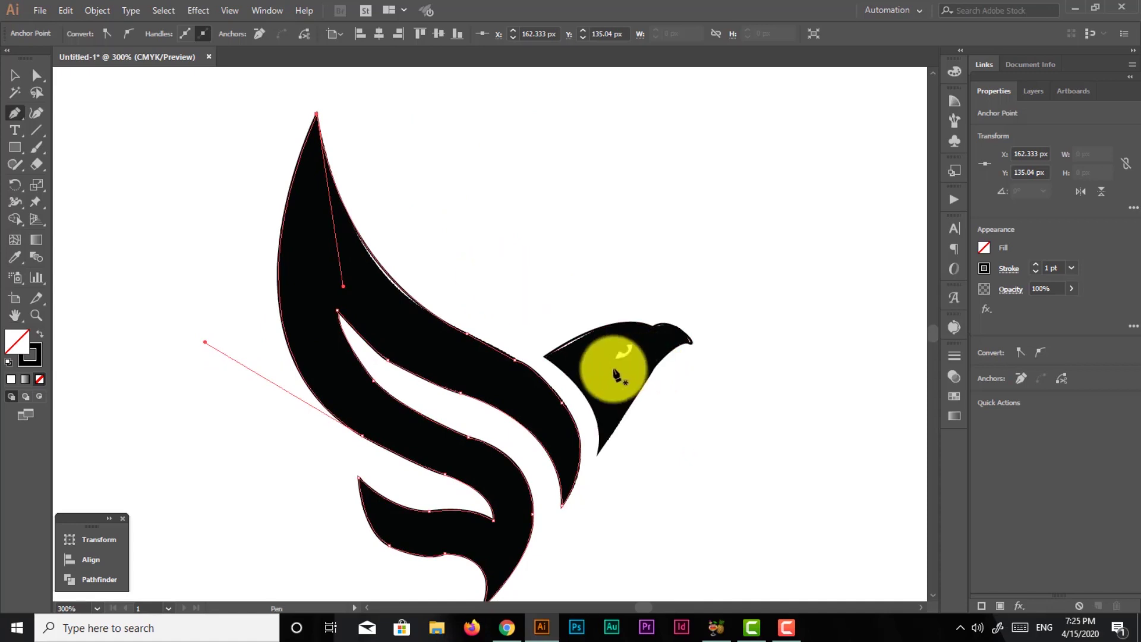
pyautogui.hotkey('ctrl', '+')
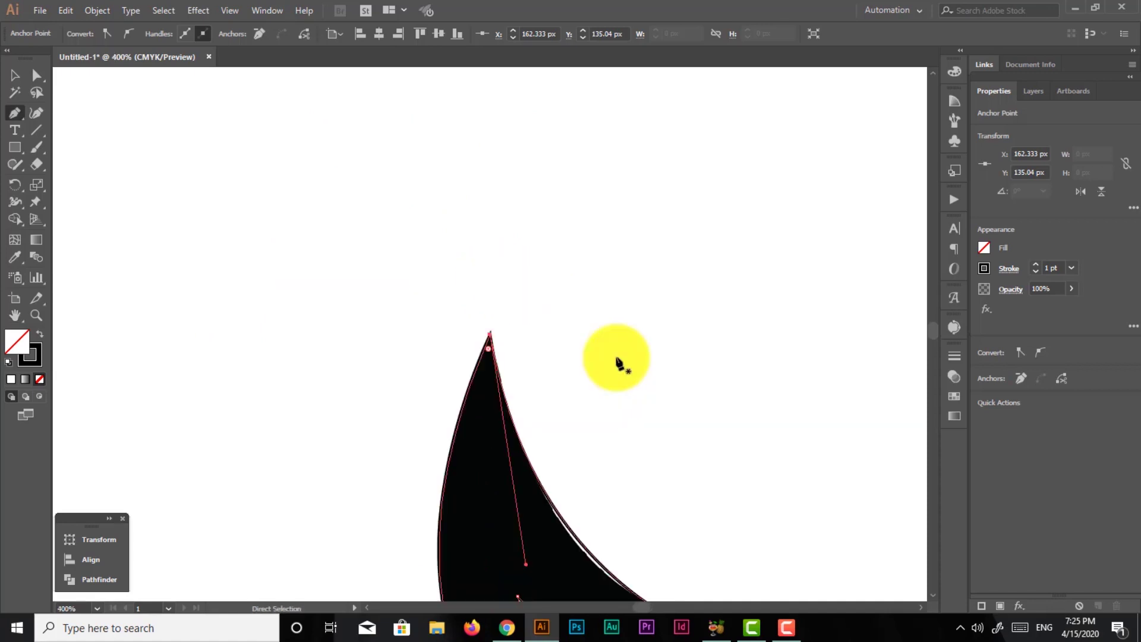
pyautogui.press('h')
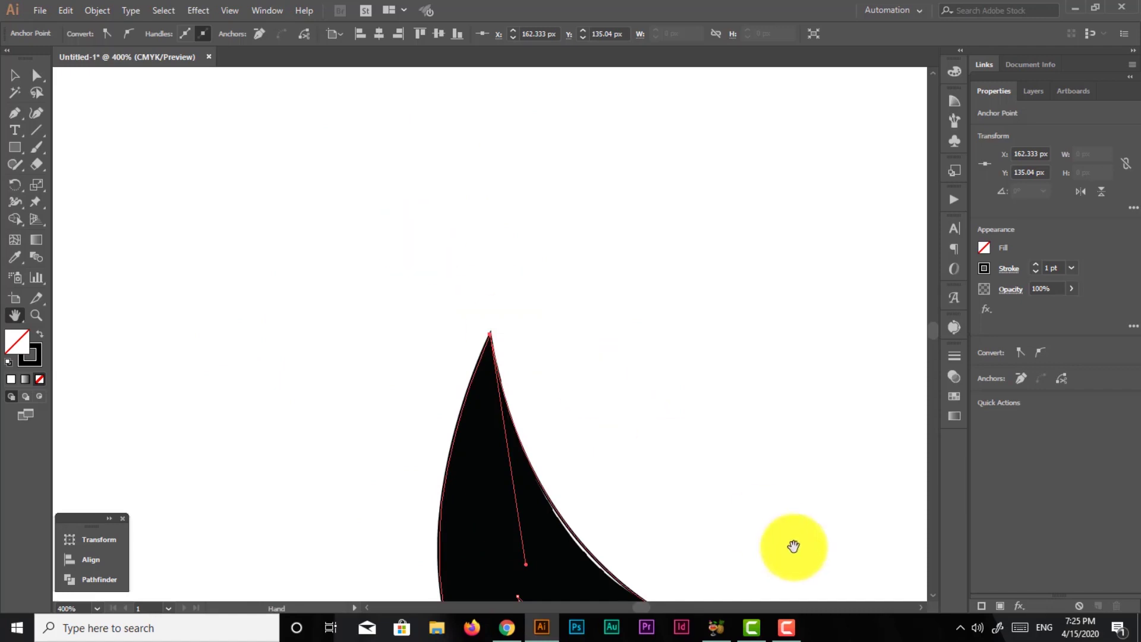
pyautogui.moveTo(795, 542)
pyautogui.mouseDown()
pyautogui.moveTo(565, 316)
pyautogui.moveTo(509, 240)
pyautogui.mouseUp()
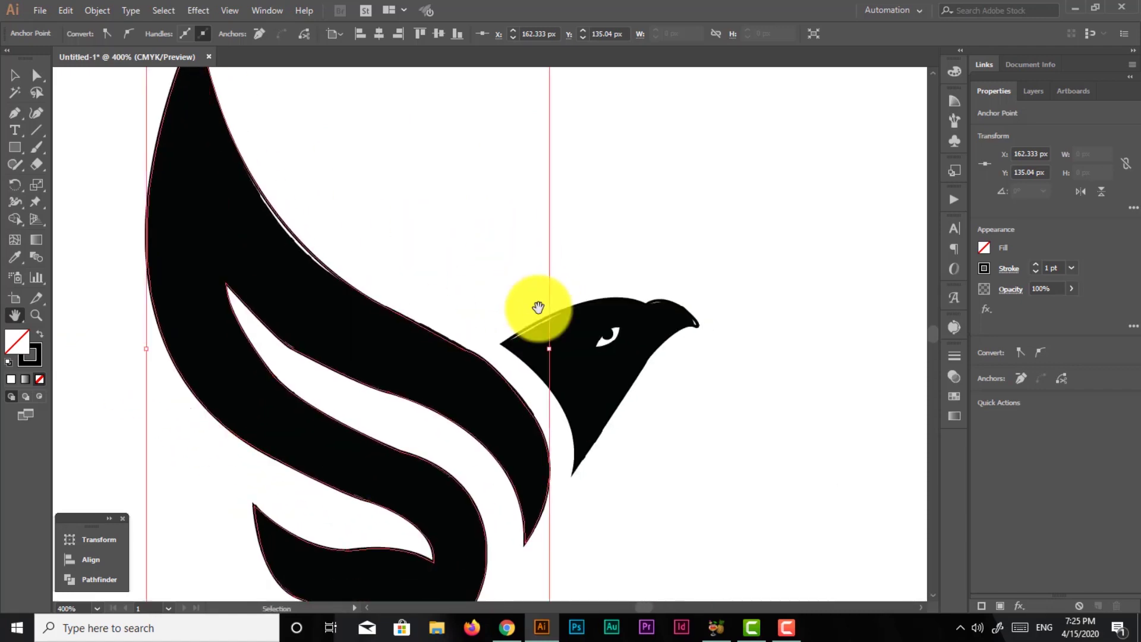
pyautogui.hotkey('ctrl', '+')
pyautogui.moveTo(683, 408); pyautogui.dragTo(402, 151)
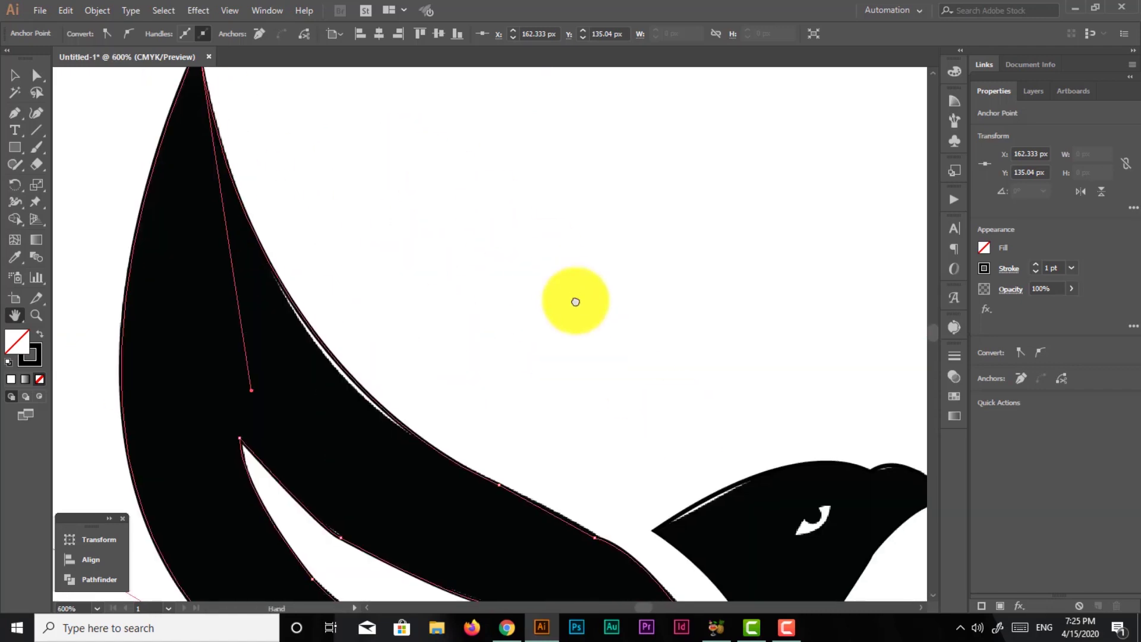
pyautogui.moveTo(576, 302)
pyautogui.mouseDown()
pyautogui.moveTo(369, 112)
pyautogui.moveTo(387, 148)
pyautogui.mouseUp()
pyautogui.press('p')
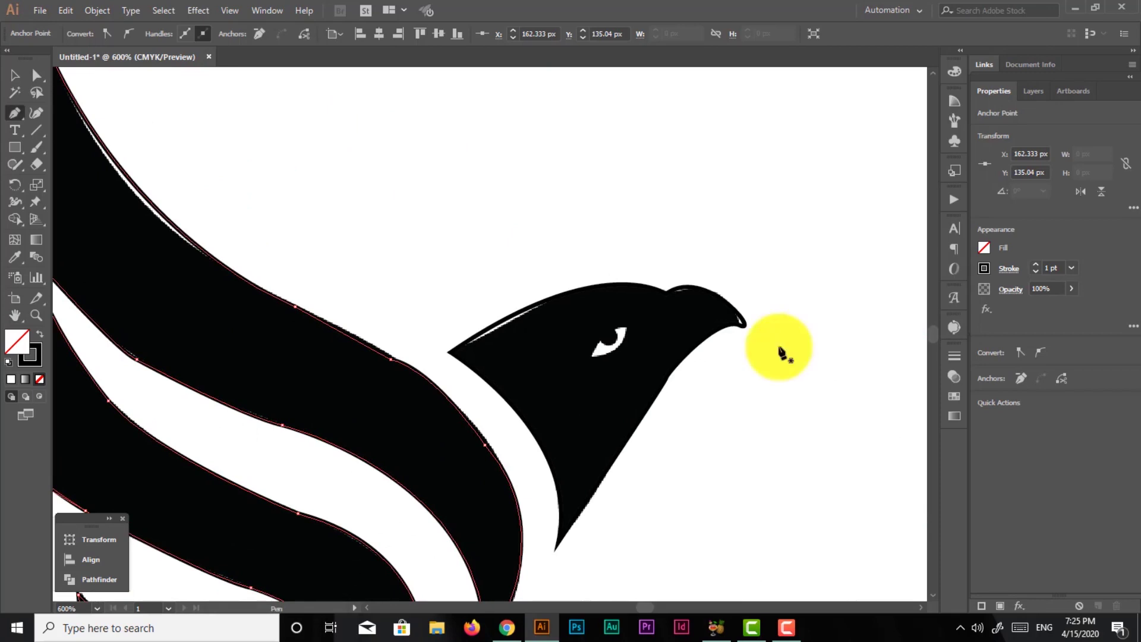
# Pen-trace a curved almond outline around the eagle's eye, closing it at its start point.
pyautogui.click(591, 354)
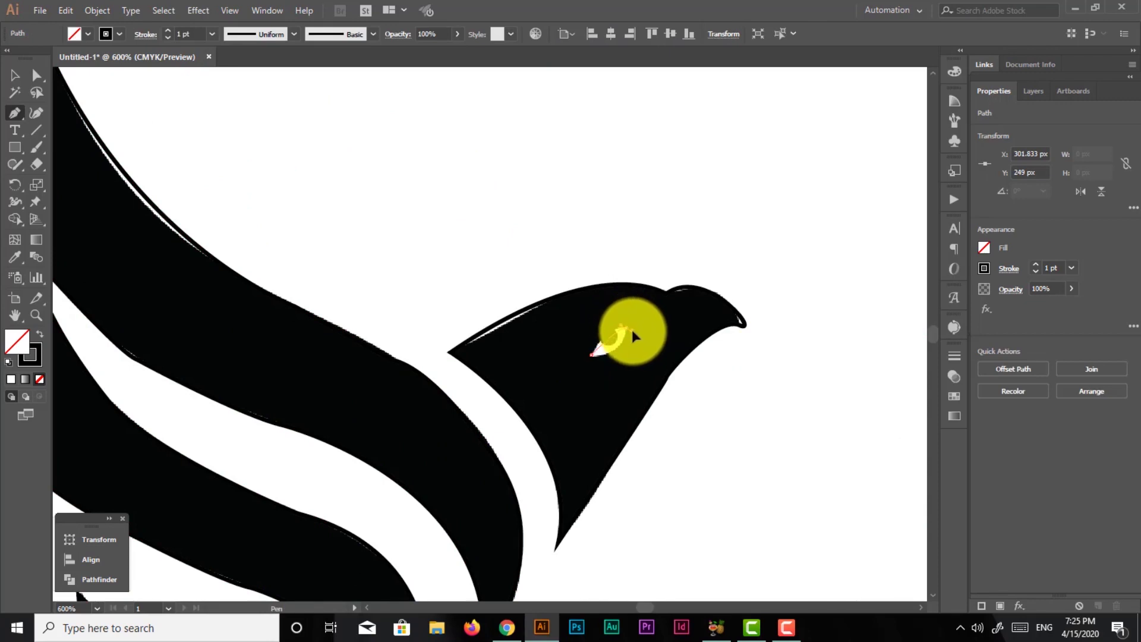
pyautogui.moveTo(626, 330); pyautogui.dragTo(650, 329)
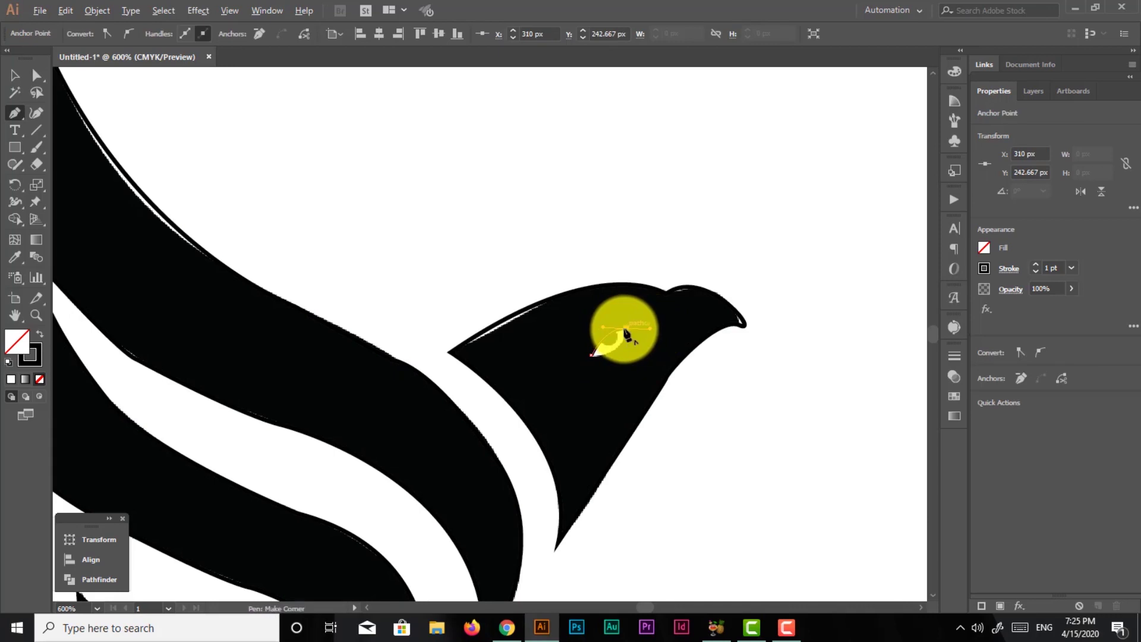
pyautogui.moveTo(626, 334); pyautogui.dragTo(620, 351)
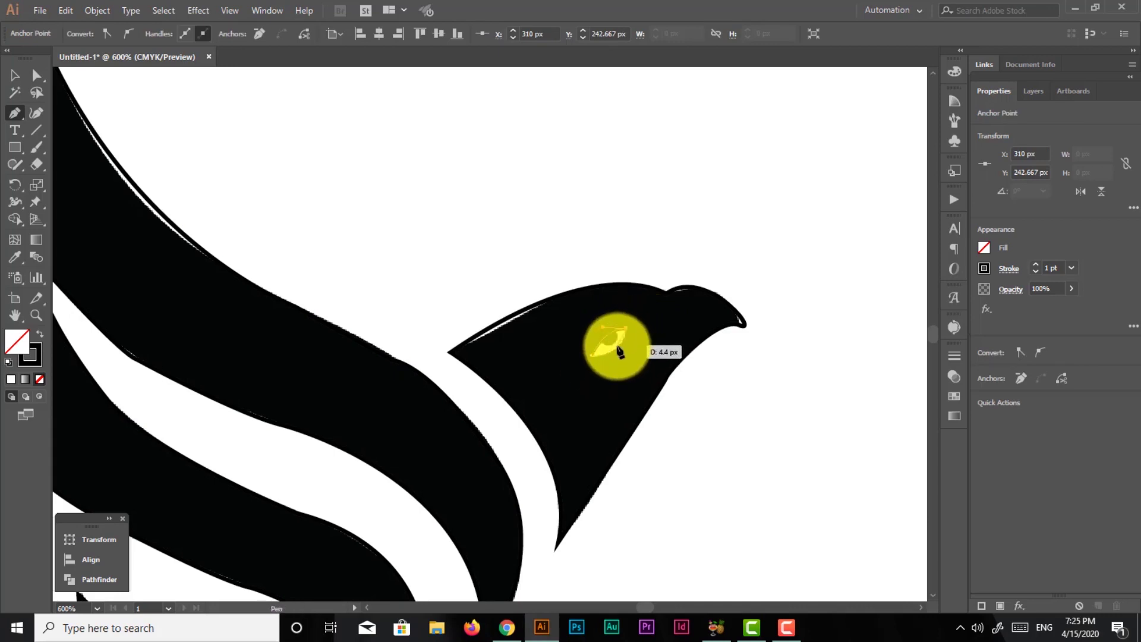
pyautogui.moveTo(620, 352); pyautogui.dragTo(615, 345)
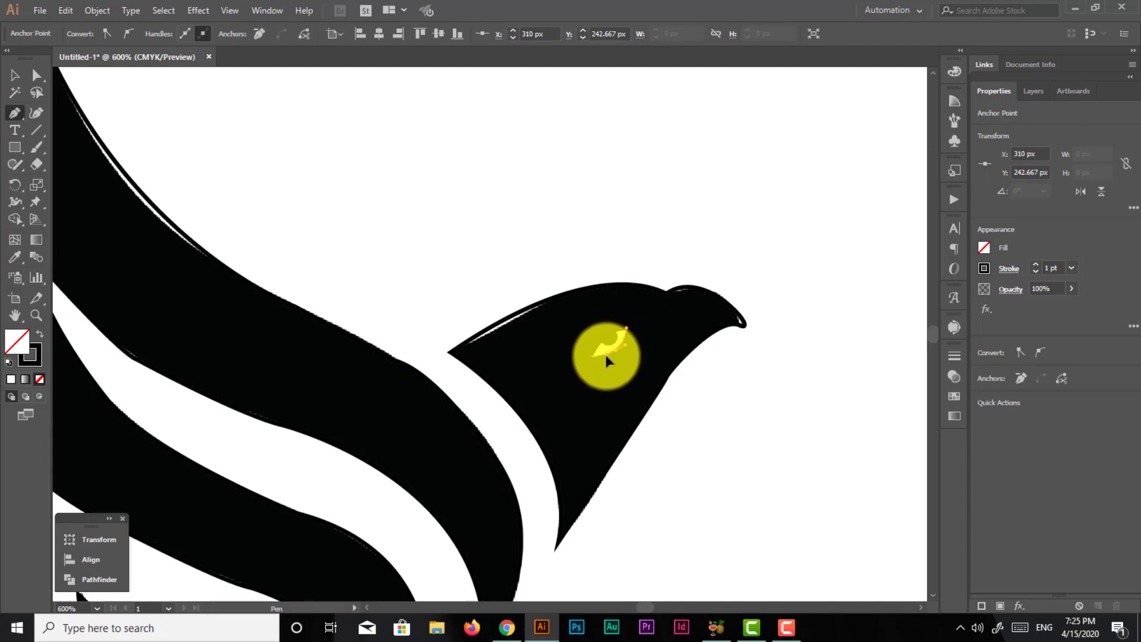
pyautogui.moveTo(606, 355)
pyautogui.mouseDown()
pyautogui.moveTo(615, 354)
pyautogui.moveTo(587, 352)
pyautogui.mouseUp()
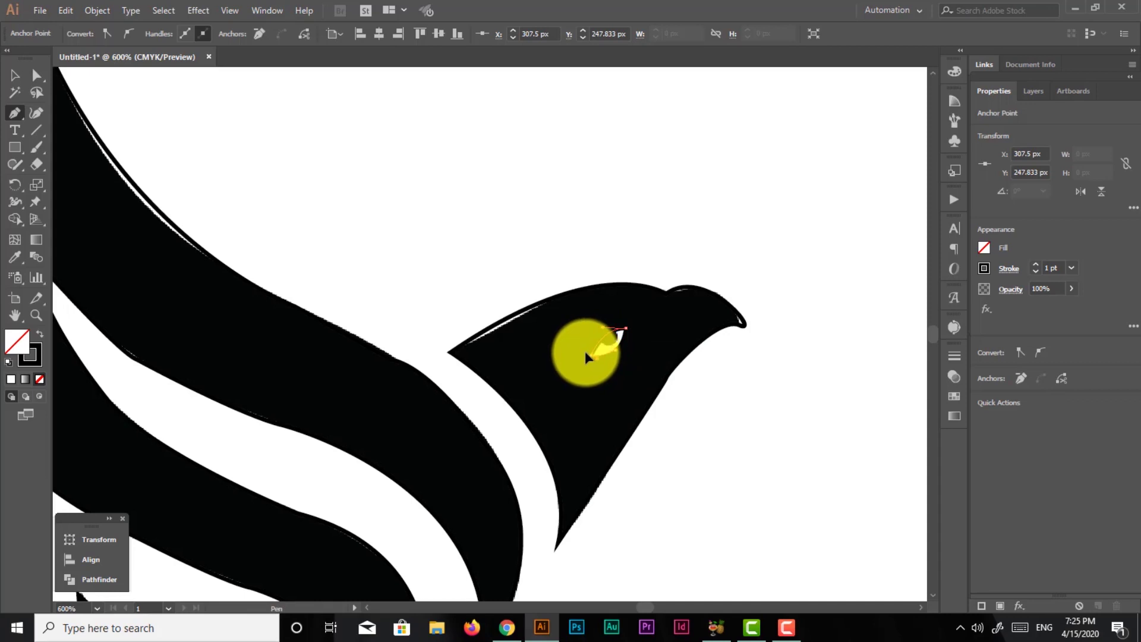
pyautogui.moveTo(586, 354); pyautogui.dragTo(597, 357)
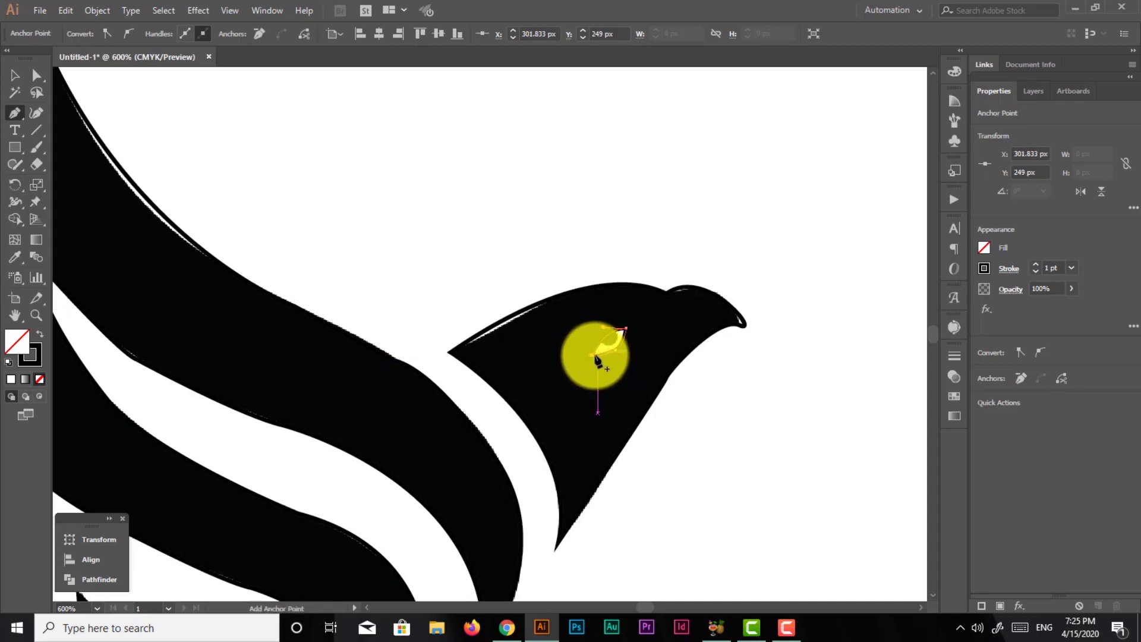
pyautogui.click(596, 357)
pyautogui.hotkey('ctrl', 'y')
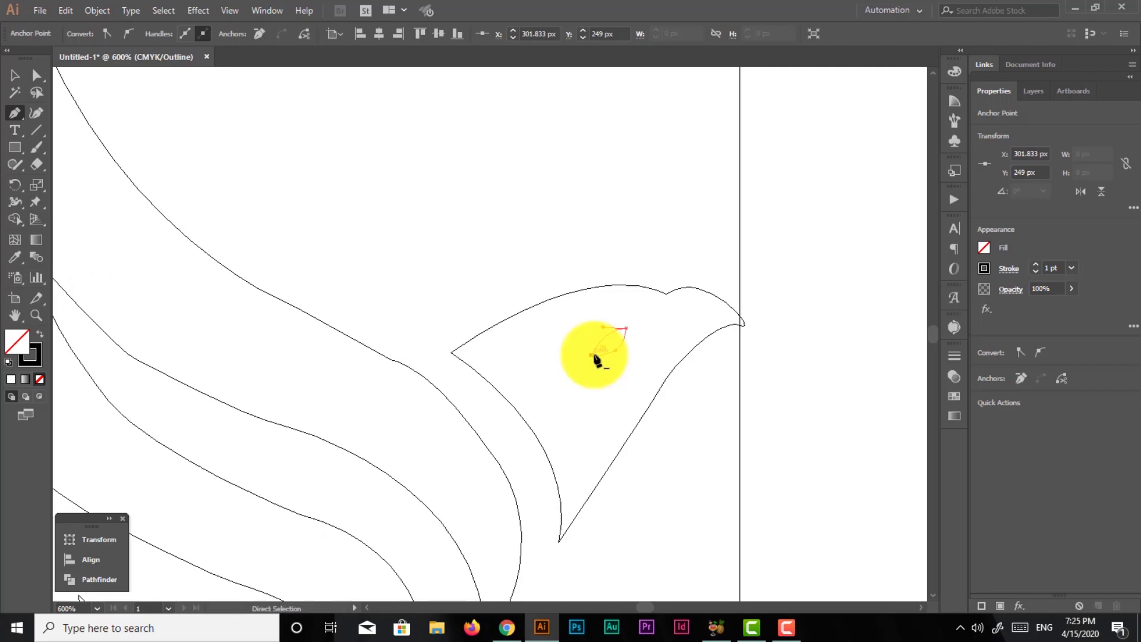
pyautogui.hotkey('ctrl', 'y')
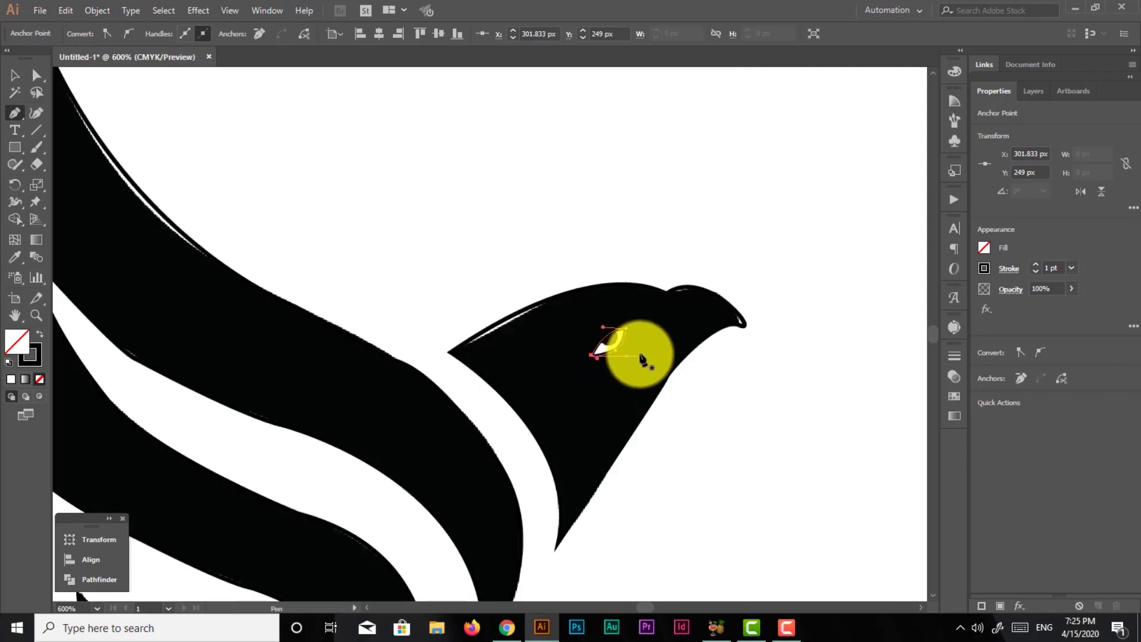
pyautogui.click(626, 328)
pyautogui.click(15, 75)
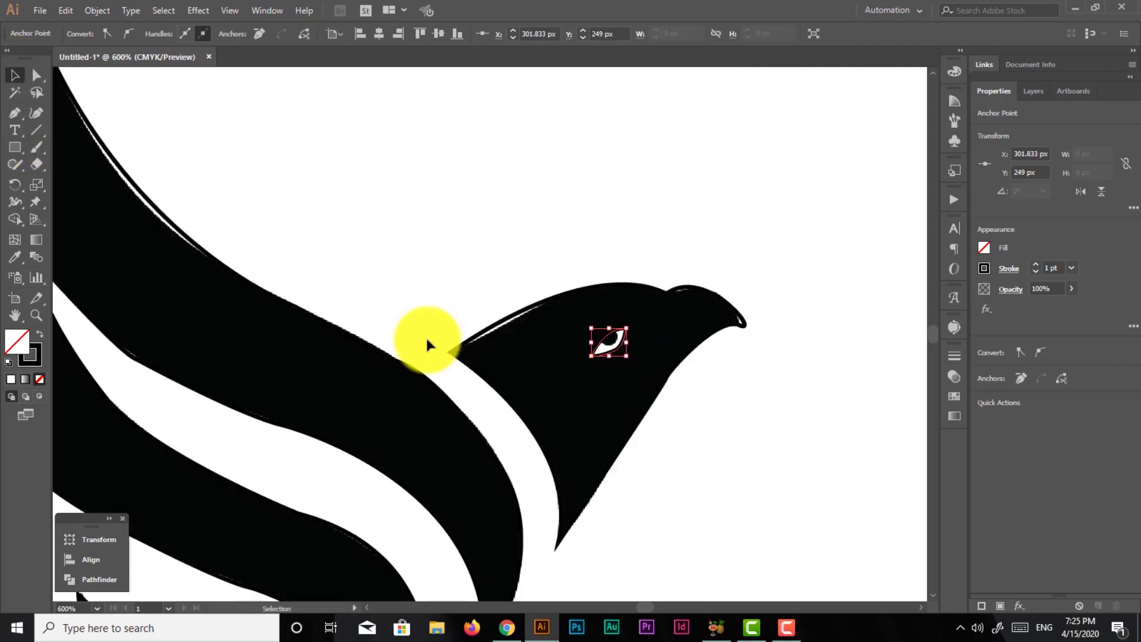
# Draw a tiny Ellipse-tool circle inside the eagle's eye for the pupil.
pyautogui.hotkey('ctrl', 'shift', 'a')
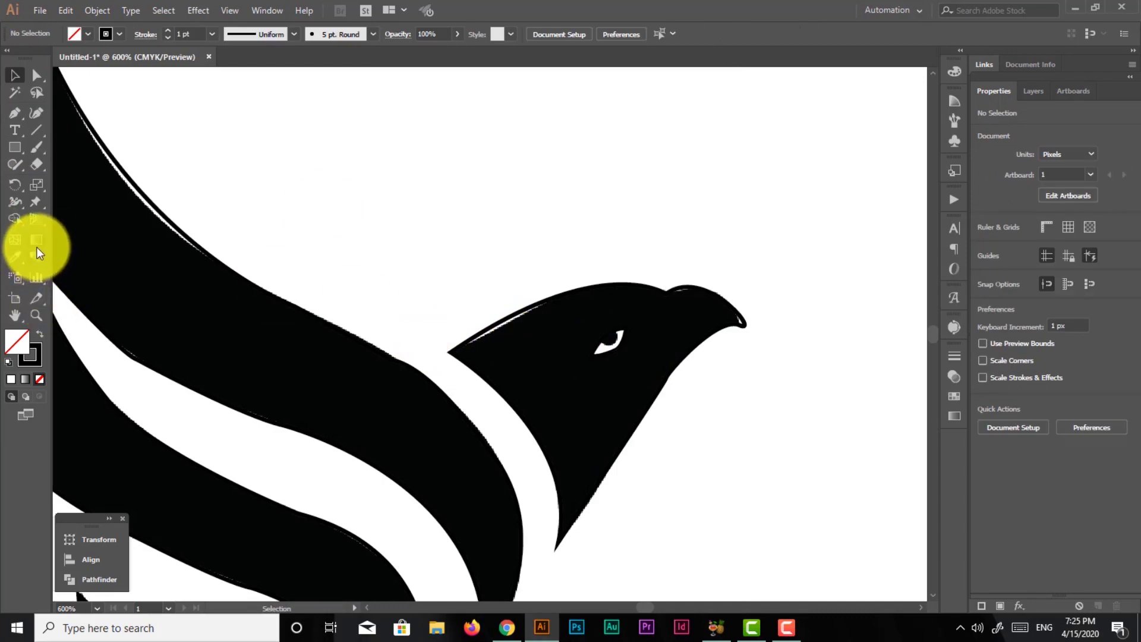
pyautogui.click(9, 142)
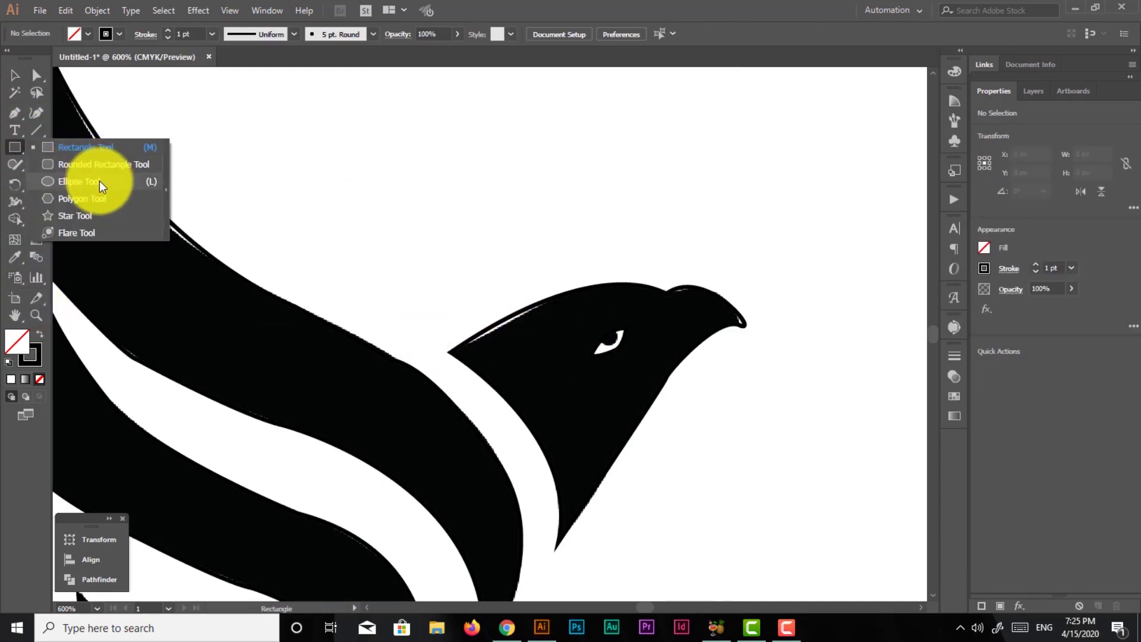
pyautogui.click(98, 181)
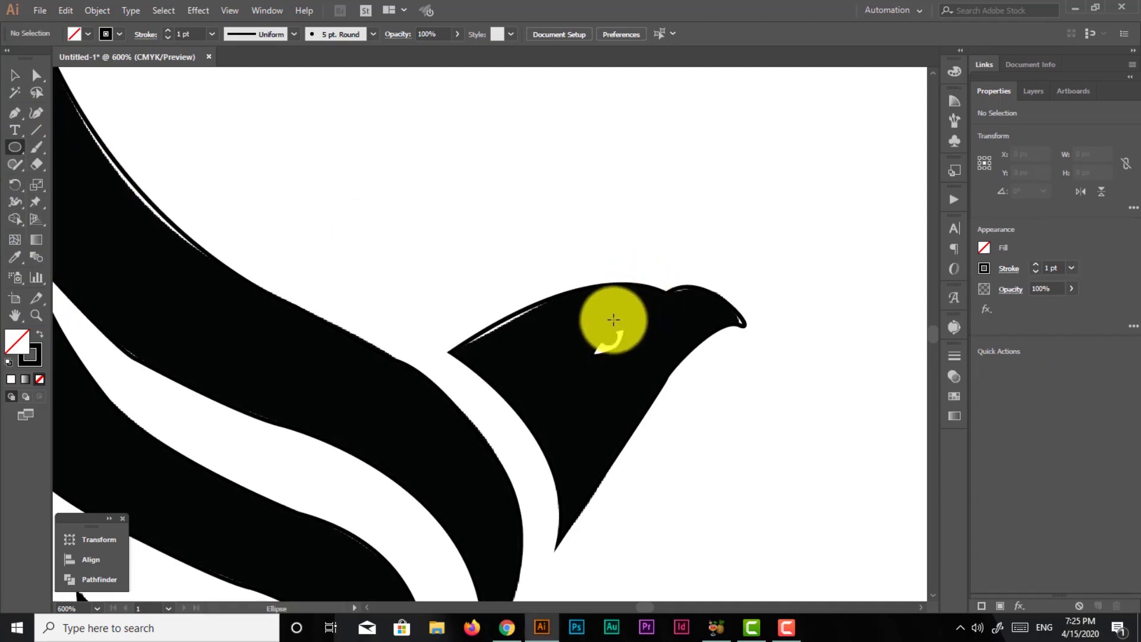
pyautogui.moveTo(613, 320); pyautogui.dragTo(606, 324)
pyautogui.click(15, 75)
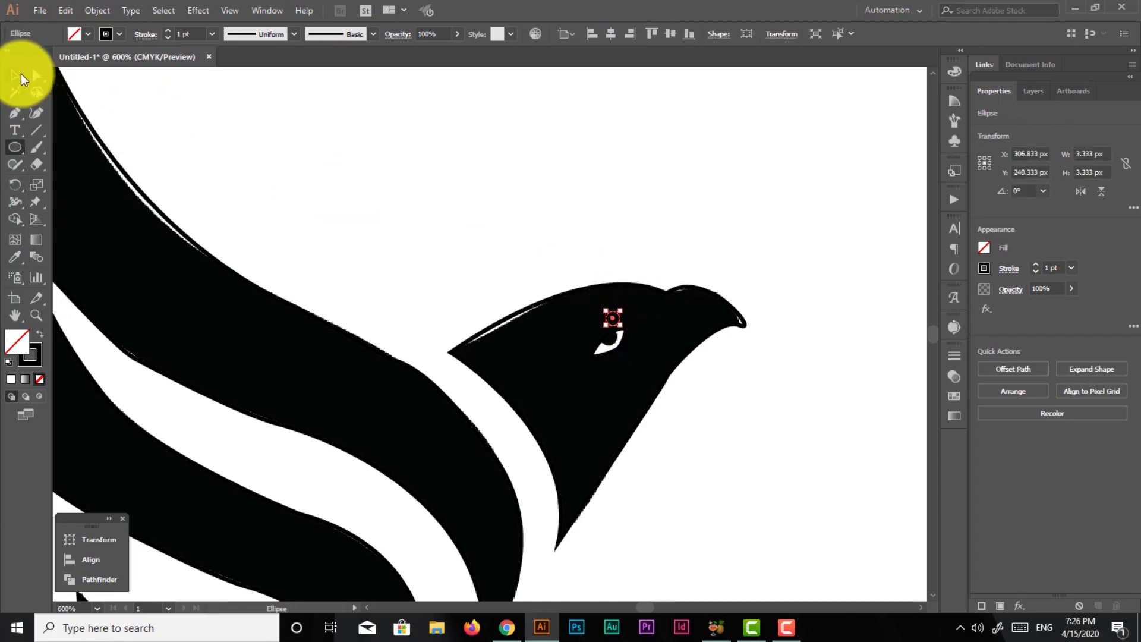
# Rotate the pupil circle and move it down into place in the eye.
pyautogui.press('v')
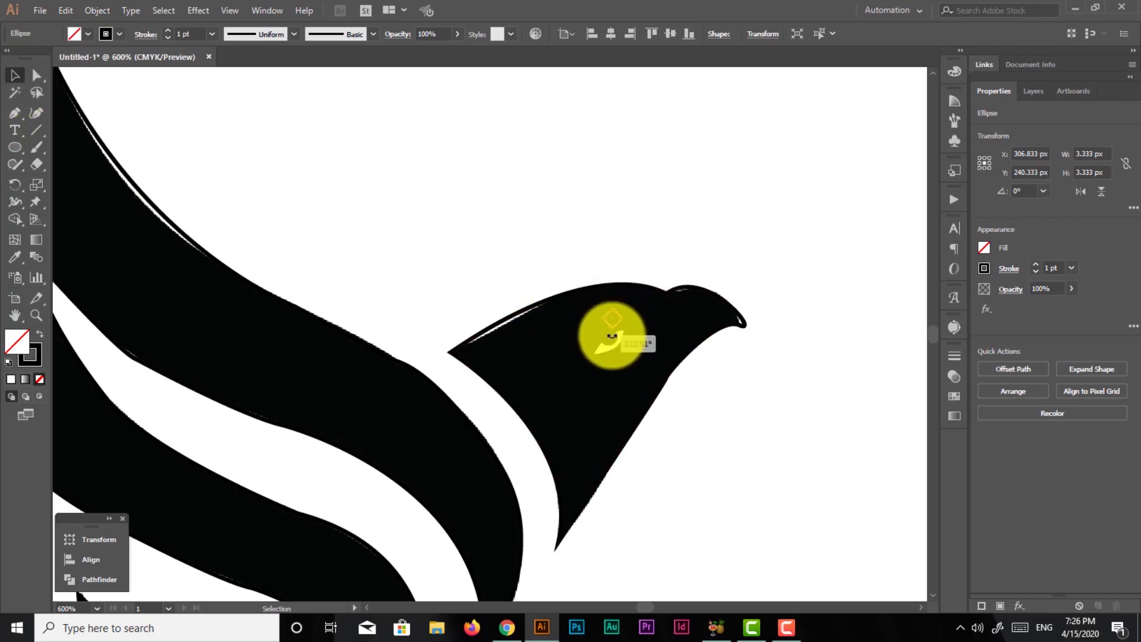
pyautogui.moveTo(620, 321); pyautogui.dragTo(612, 320)
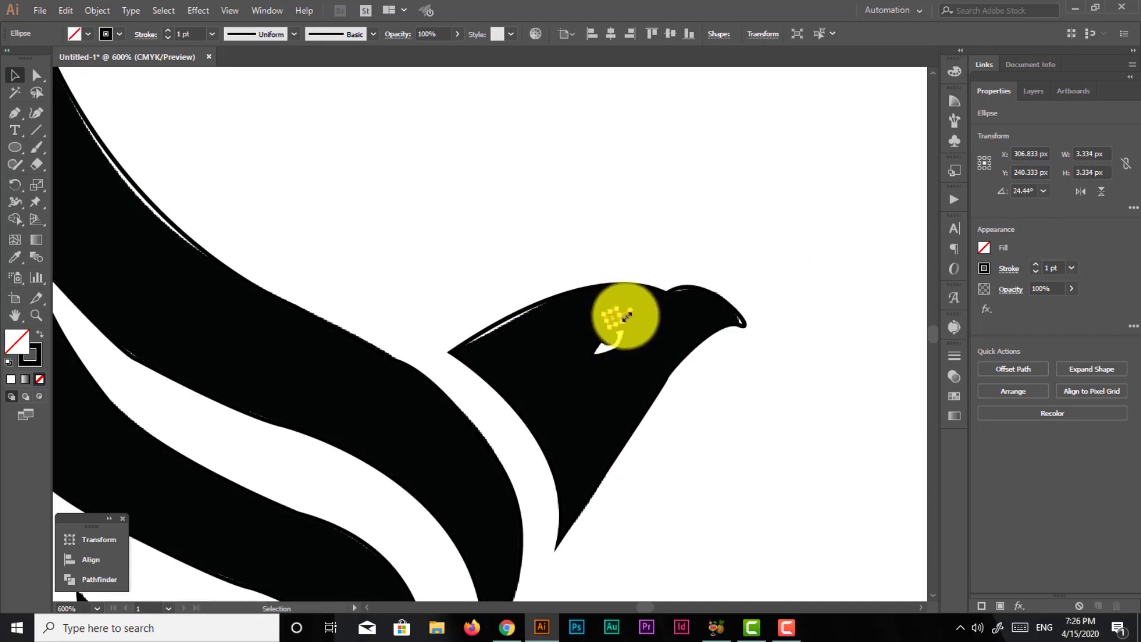
pyautogui.moveTo(612, 321); pyautogui.dragTo(667, 315)
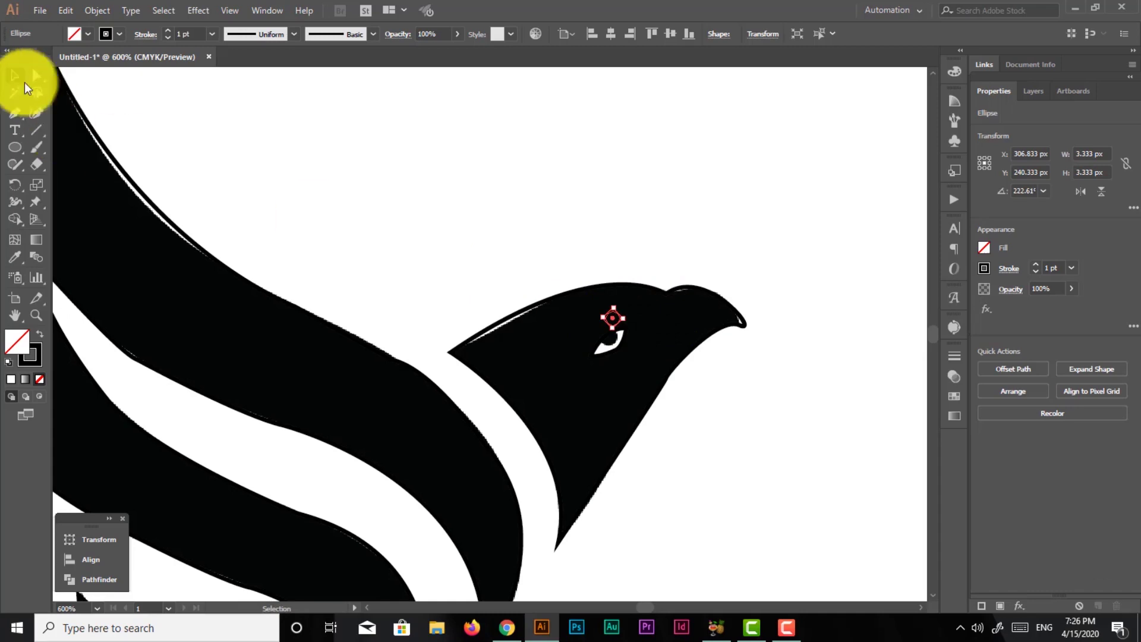
pyautogui.click(624, 225)
pyautogui.moveTo(624, 346); pyautogui.dragTo(608, 336)
# Check the outlines, zoom out to 200%, and show the Layers list with Layer 2 and Layer 1.
pyautogui.click(524, 243)
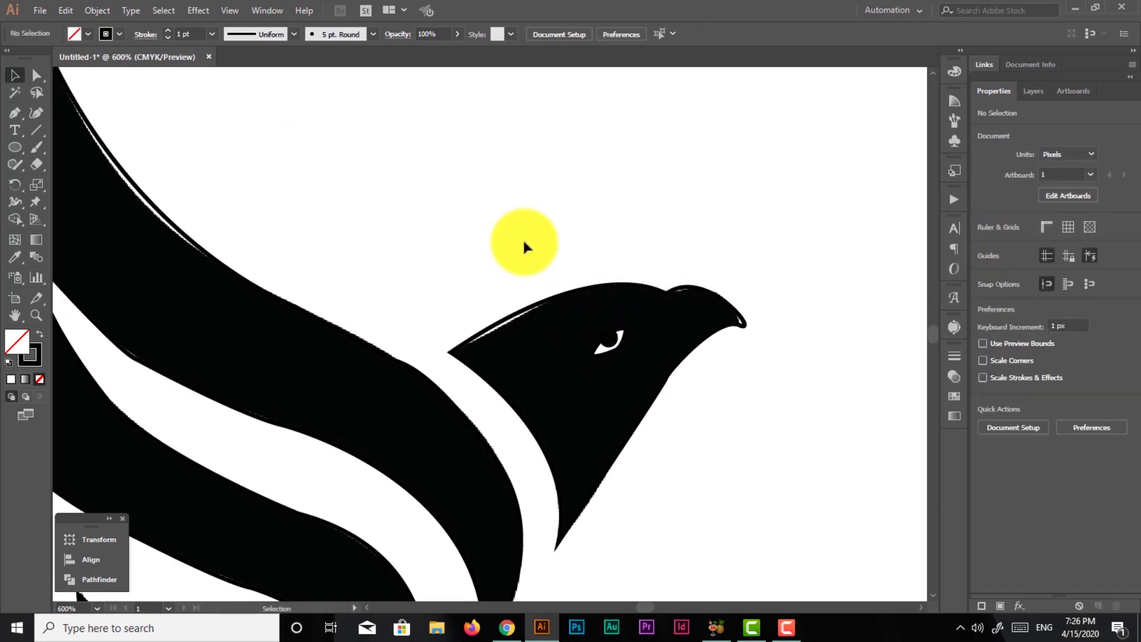
pyautogui.hotkey('ctrl', 'y')
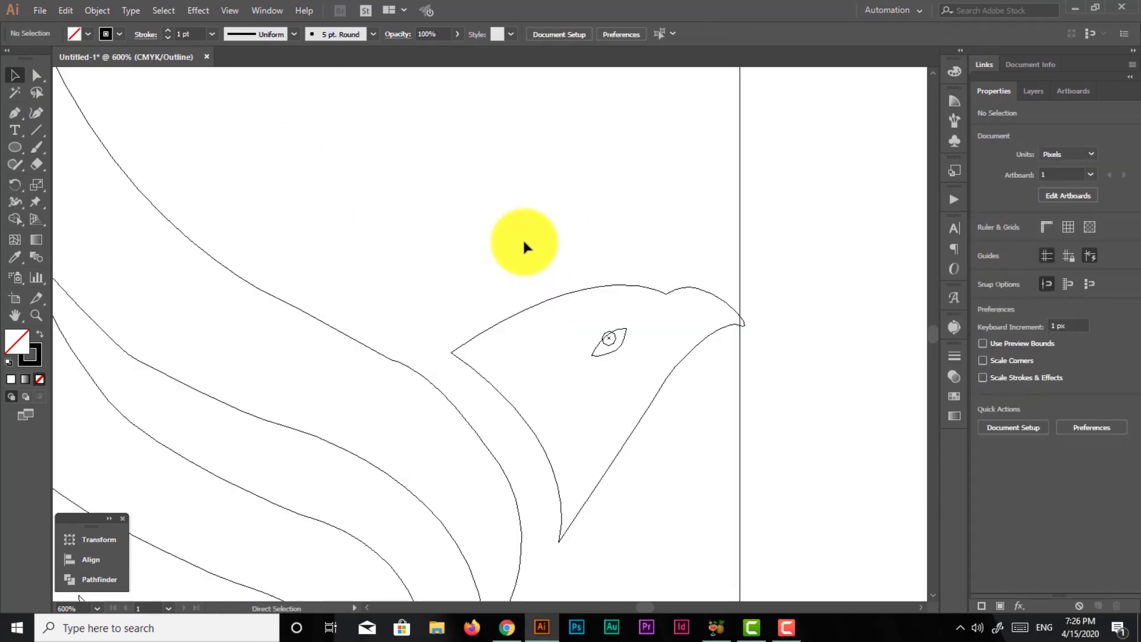
pyautogui.hotkey('ctrl', 'y')
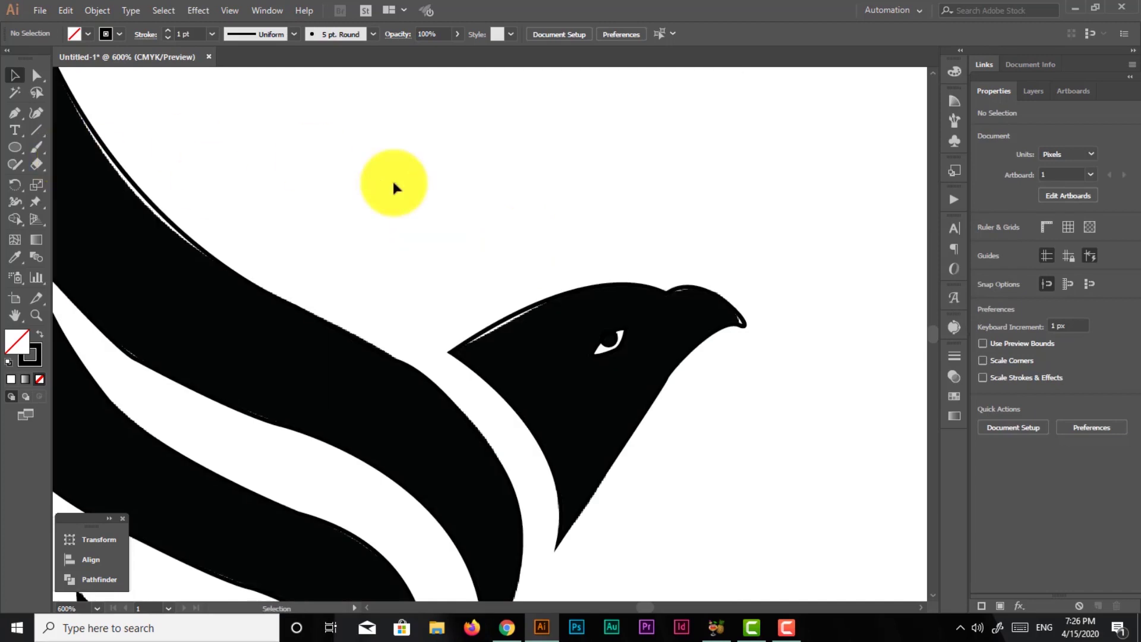
pyautogui.hotkey('ctrl', '-')
pyautogui.hotkey('ctrl', '-')
pyautogui.hotkey('ctrl', '-')
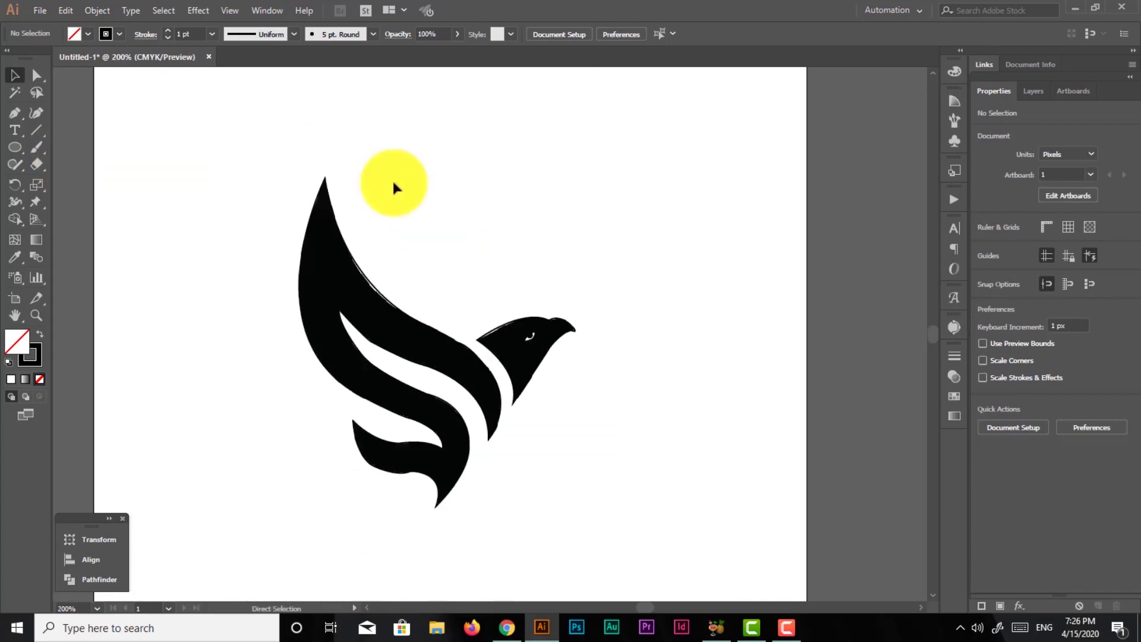
pyautogui.click(1036, 91)
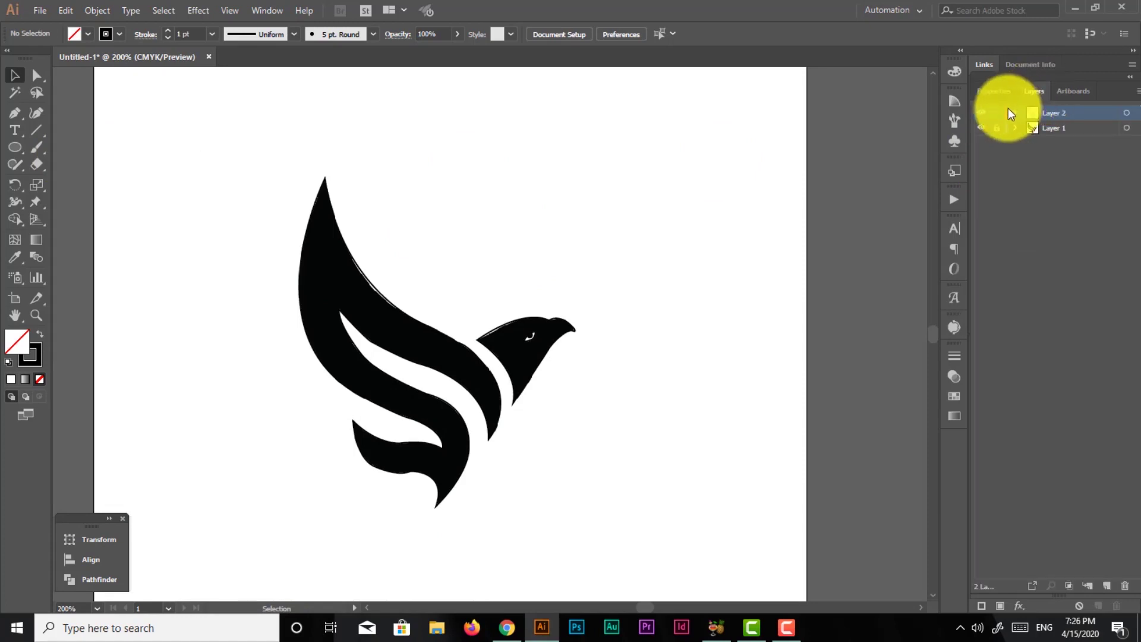
# Hide the reference image and give the wing a black fill with no stroke.
pyautogui.click(983, 128)
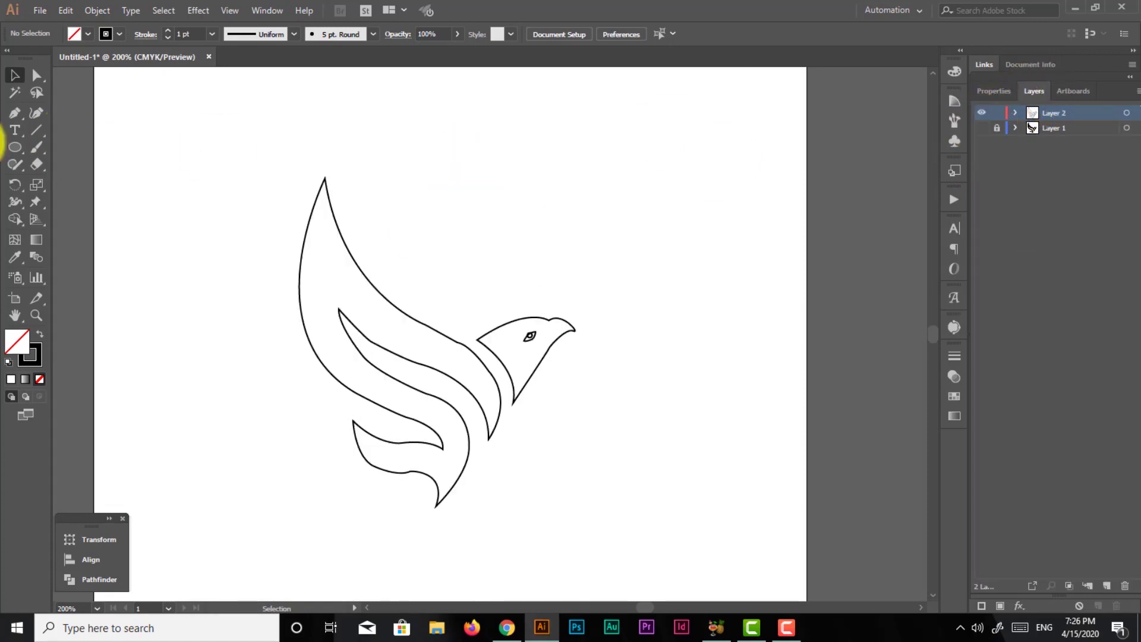
pyautogui.moveTo(372, 170); pyautogui.dragTo(262, 282)
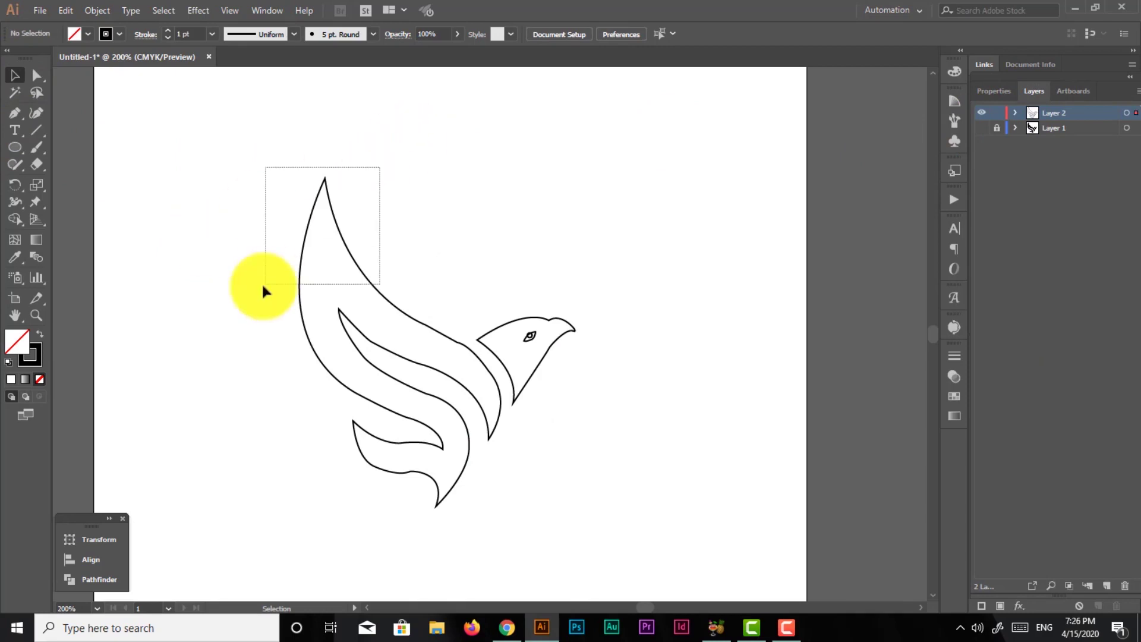
pyautogui.click(991, 91)
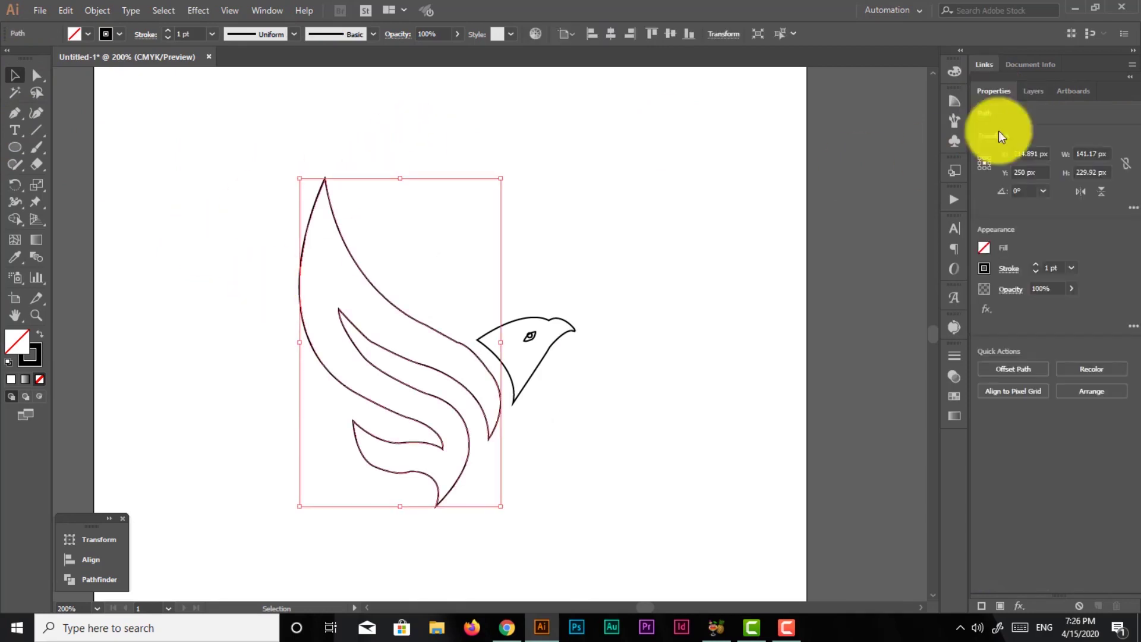
pyautogui.click(981, 268)
pyautogui.click(828, 319)
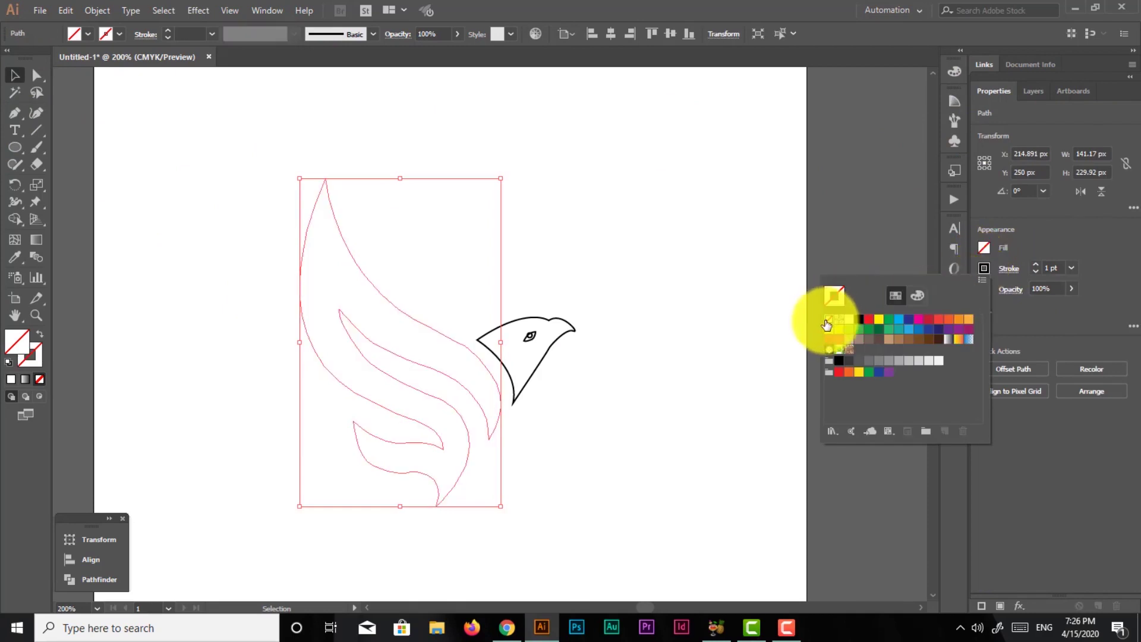
pyautogui.click(983, 247)
pyautogui.click(982, 248)
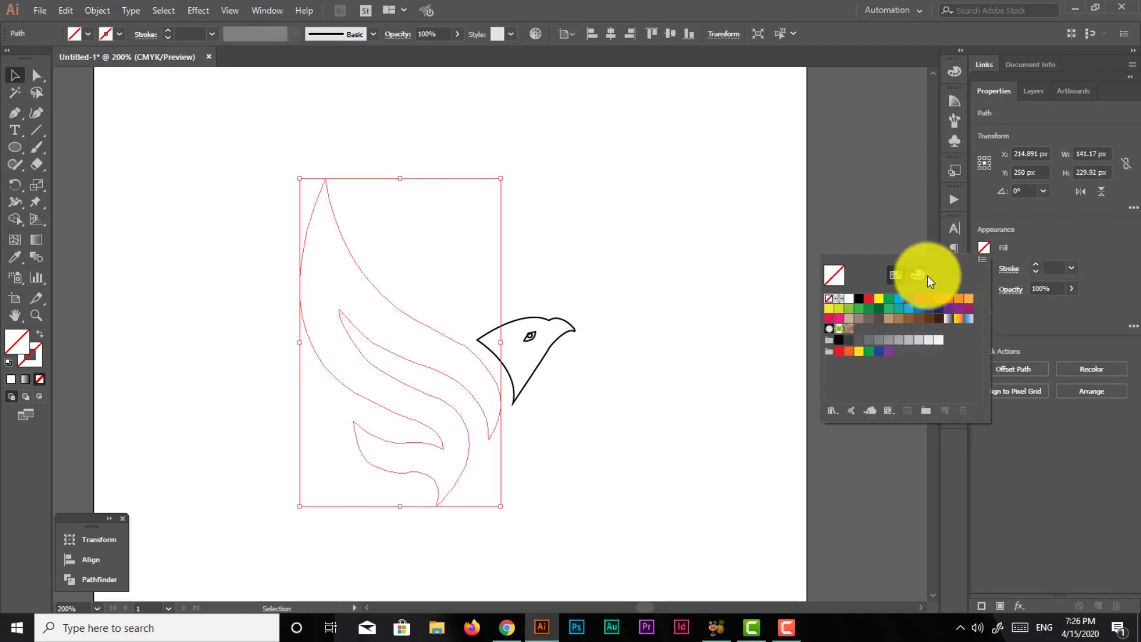
pyautogui.click(859, 299)
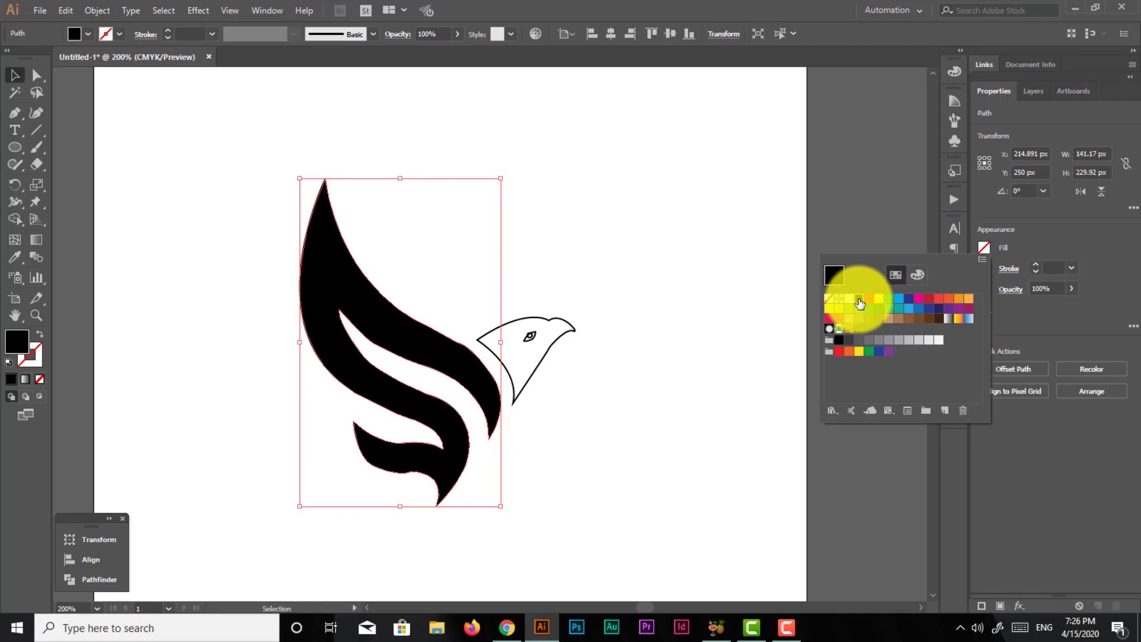
pyautogui.click(630, 254)
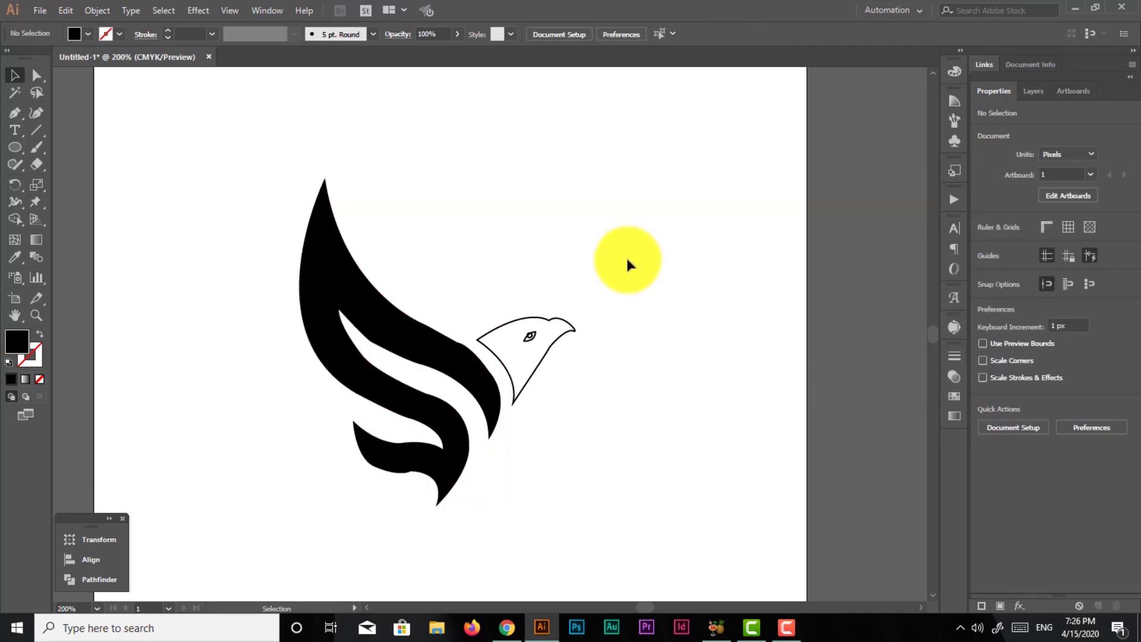
# Give the eagle head a black fill with no stroke.
pyautogui.click(558, 362)
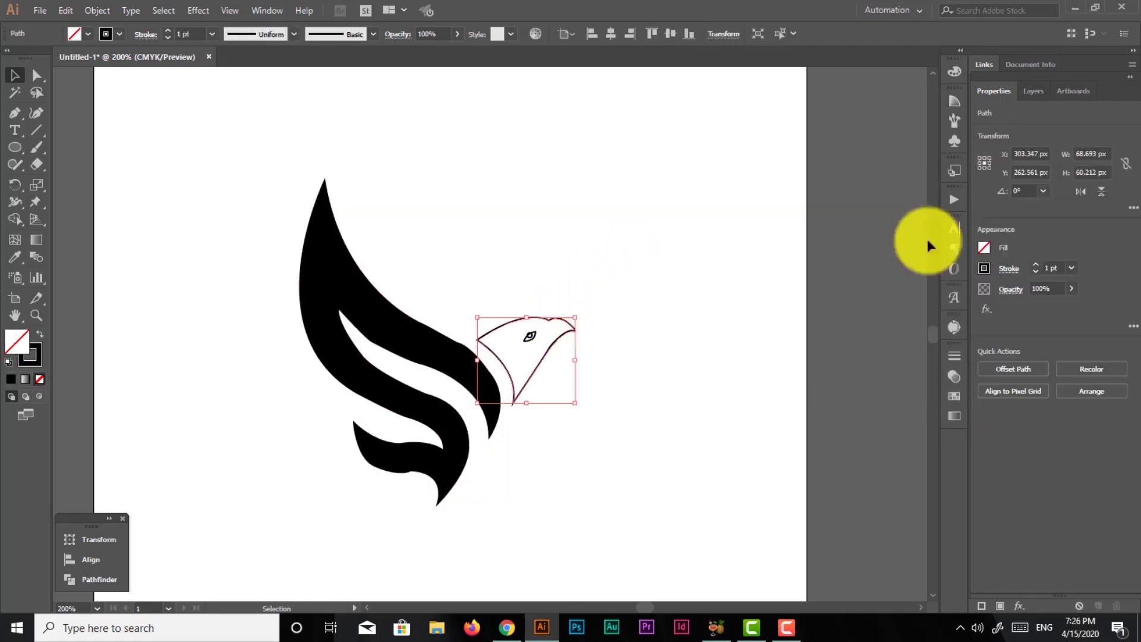
pyautogui.click(984, 268)
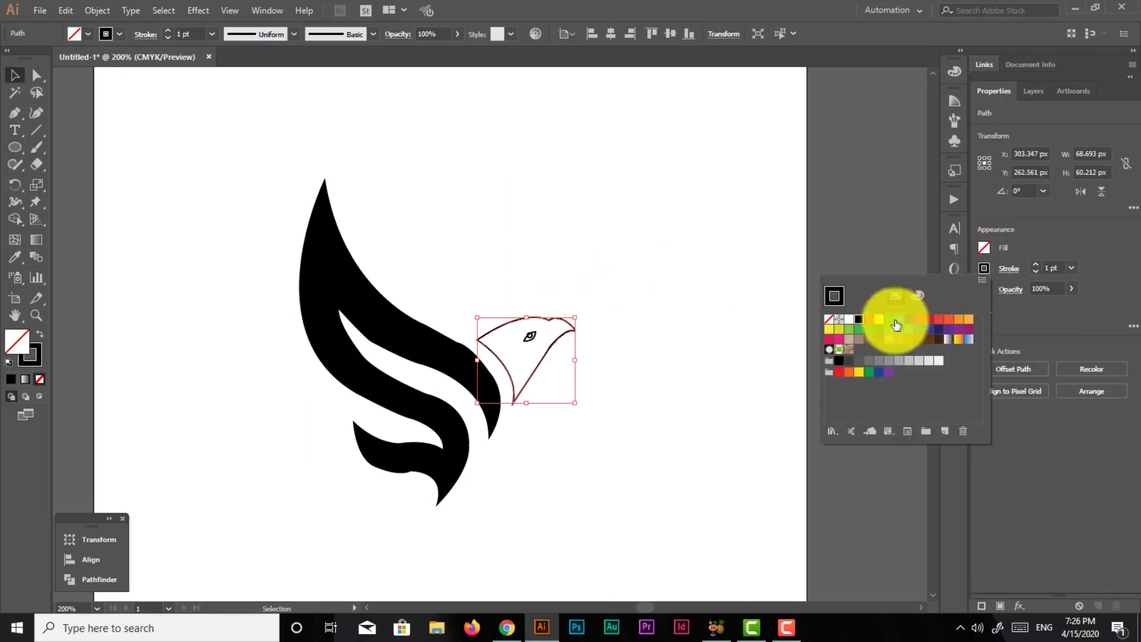
pyautogui.click(829, 319)
pyautogui.click(982, 253)
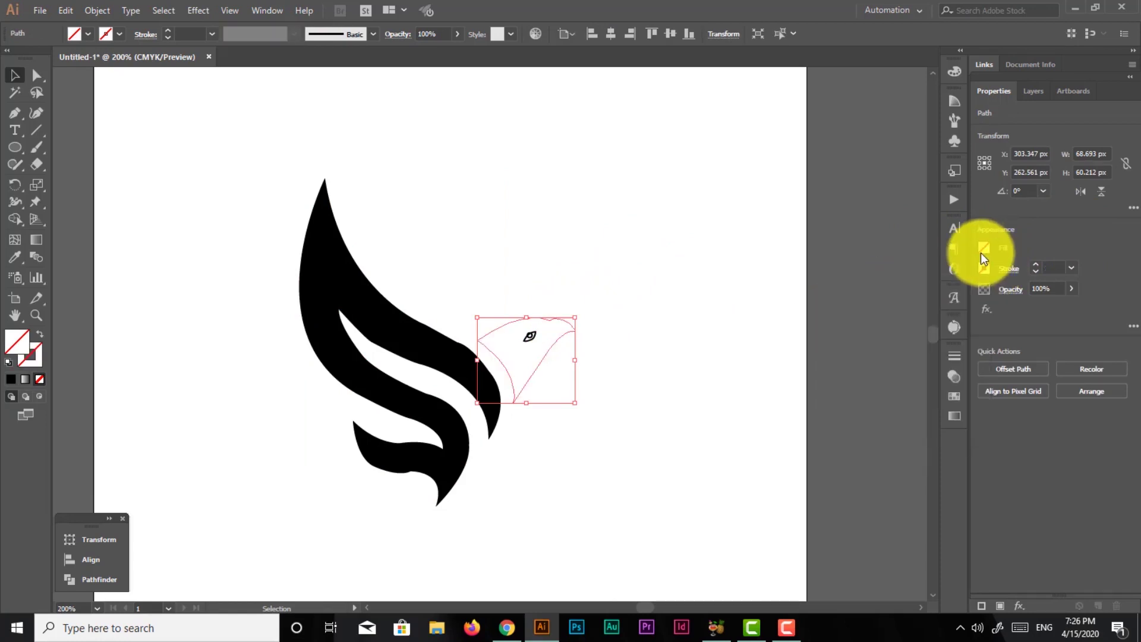
pyautogui.click(982, 250)
pyautogui.click(856, 300)
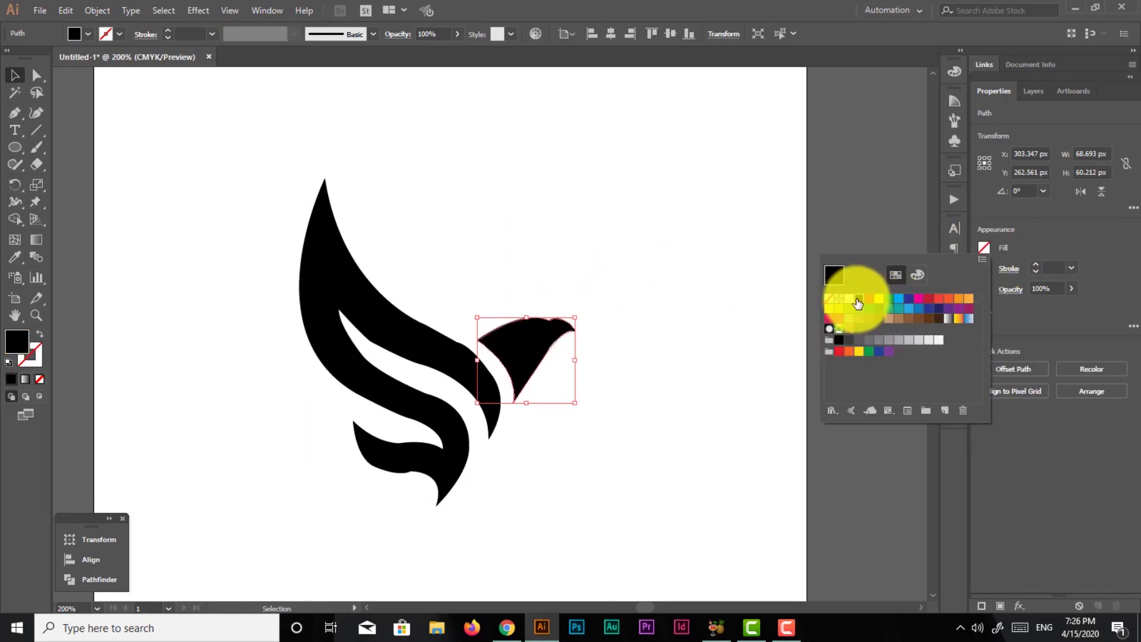
pyautogui.click(661, 298)
pyautogui.click(583, 265)
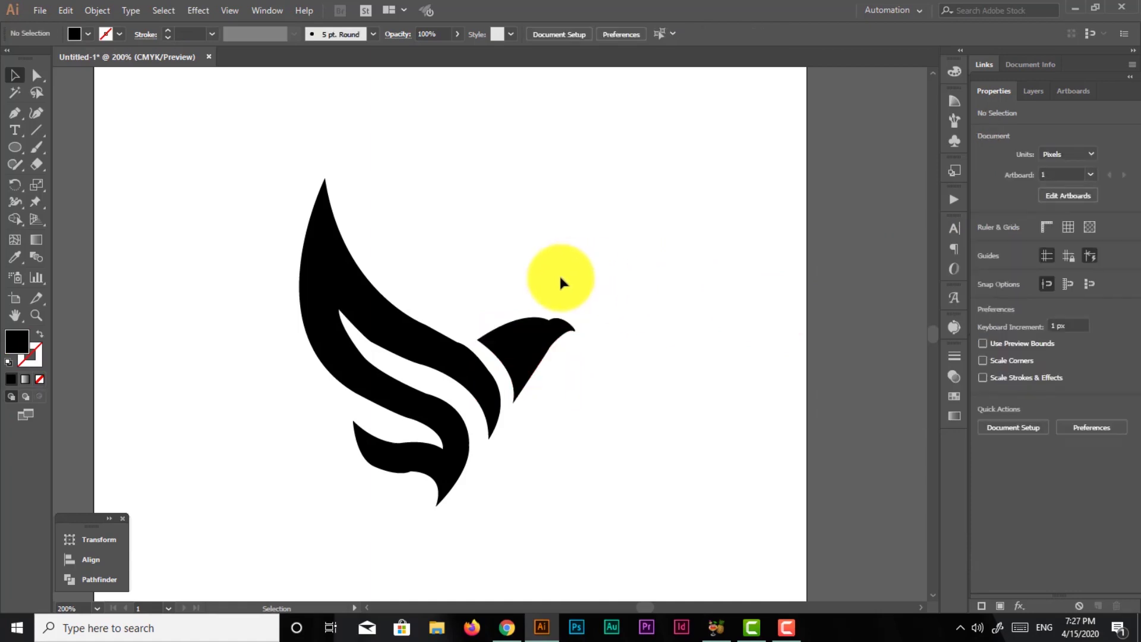
# Send the head shape to the back, behind the wing.
pyautogui.click(565, 346)
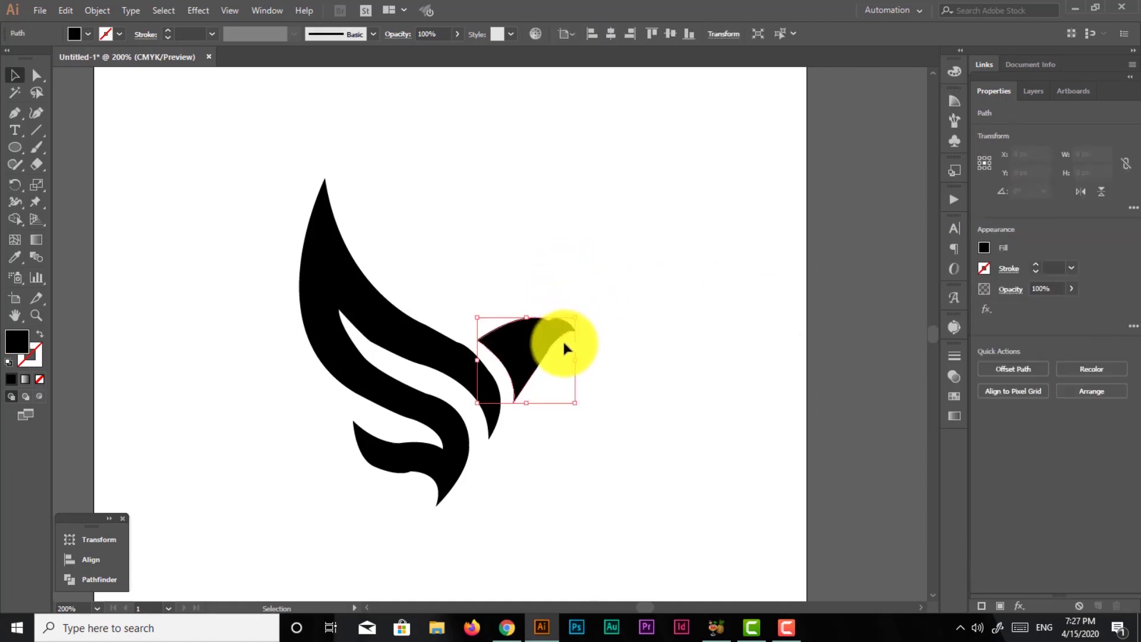
pyautogui.rightClick(563, 348)
pyautogui.moveTo(624, 270)
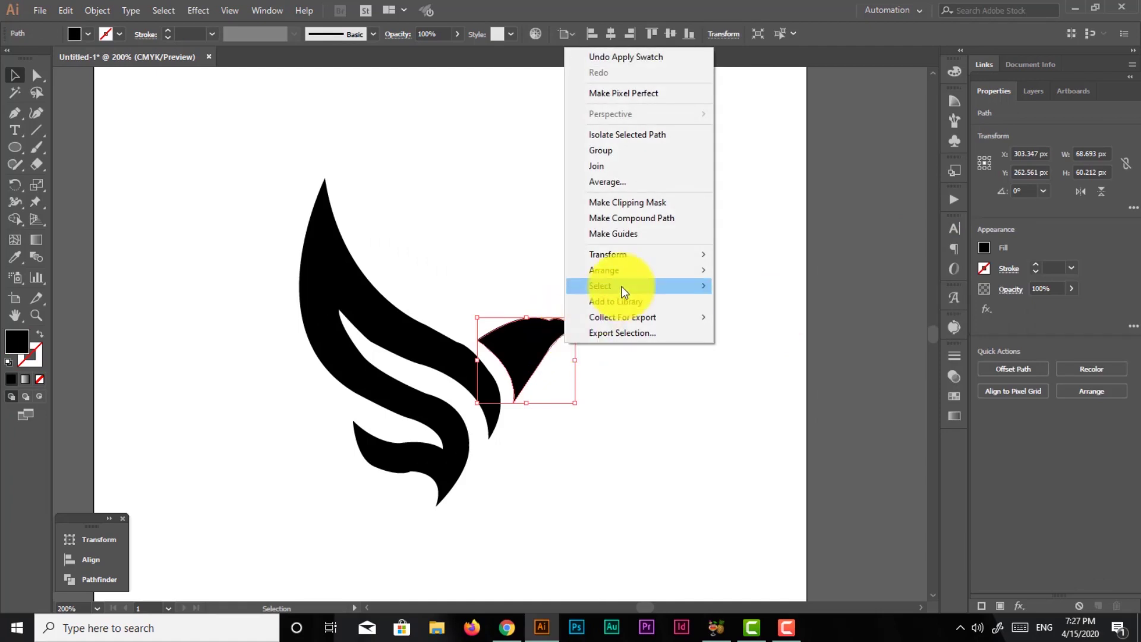
pyautogui.click(762, 319)
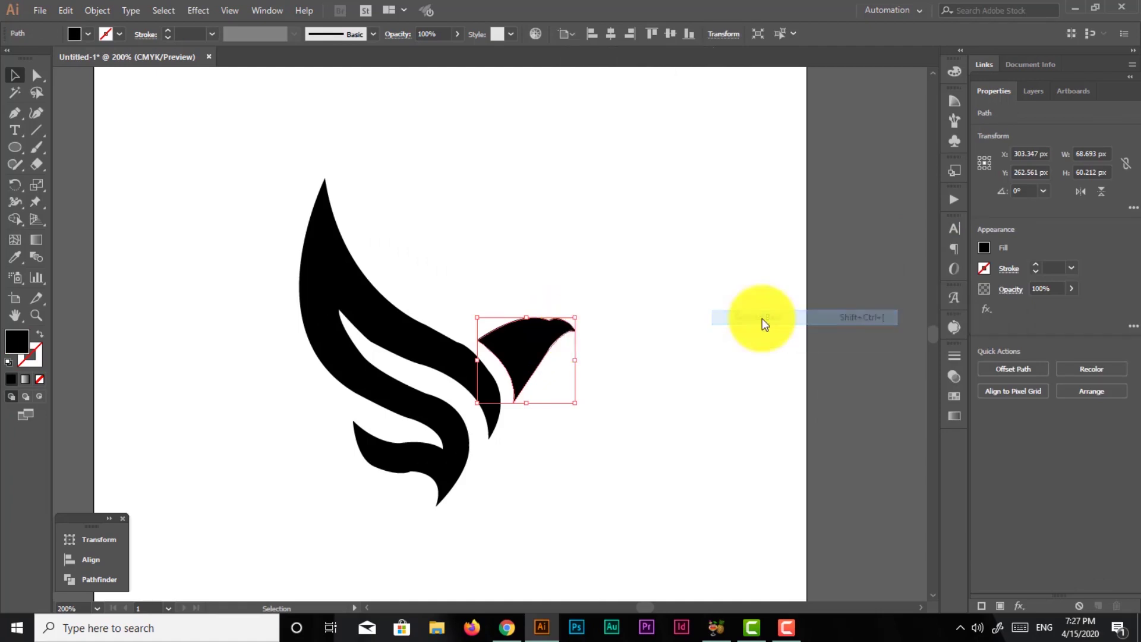
pyautogui.click(573, 288)
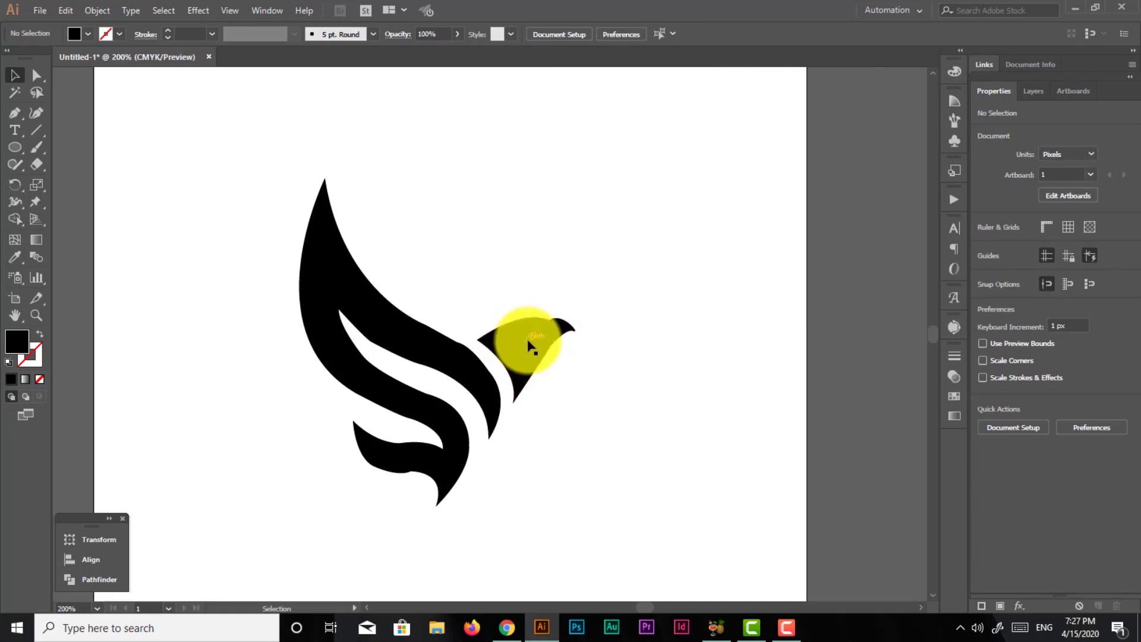
# Give the eye shape a white fill with no stroke.
pyautogui.click(528, 342)
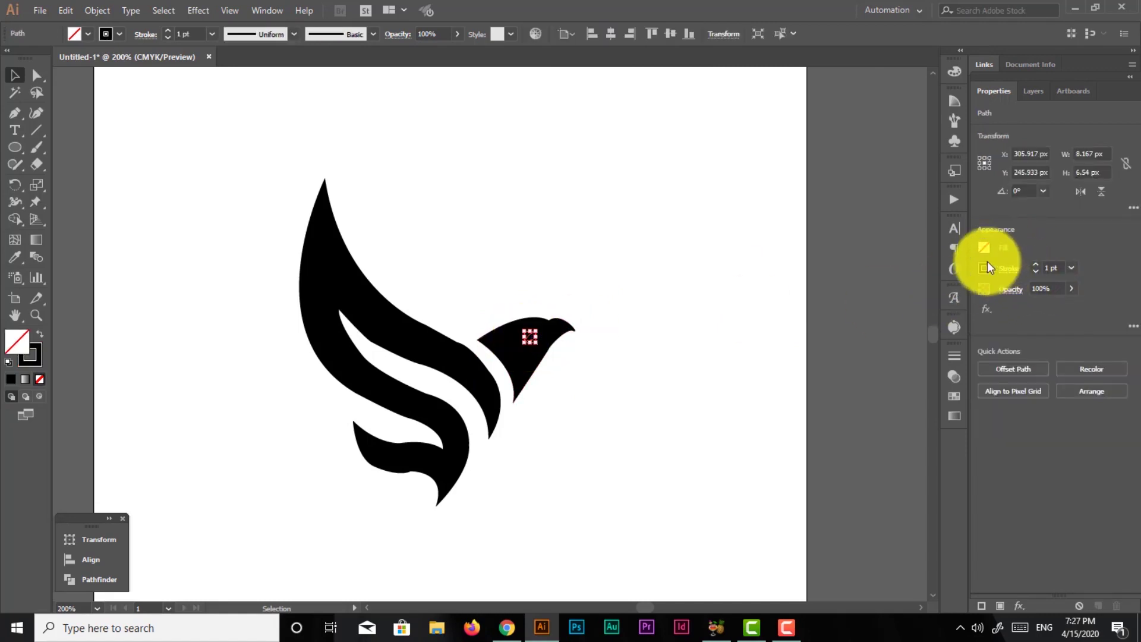
pyautogui.click(984, 268)
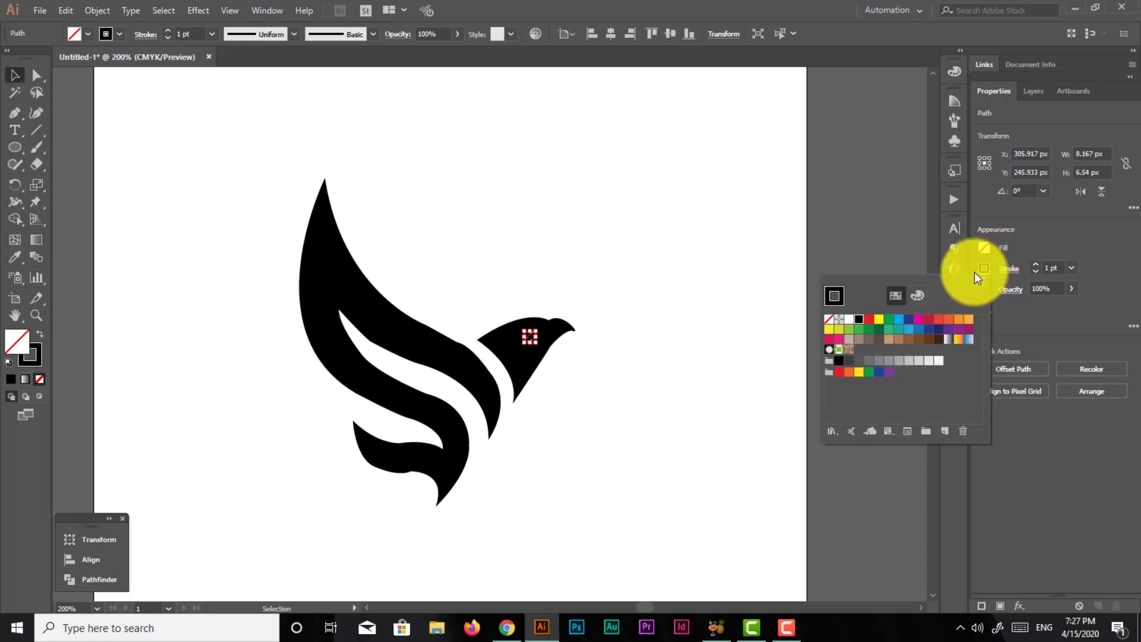
pyautogui.click(830, 320)
pyautogui.click(983, 241)
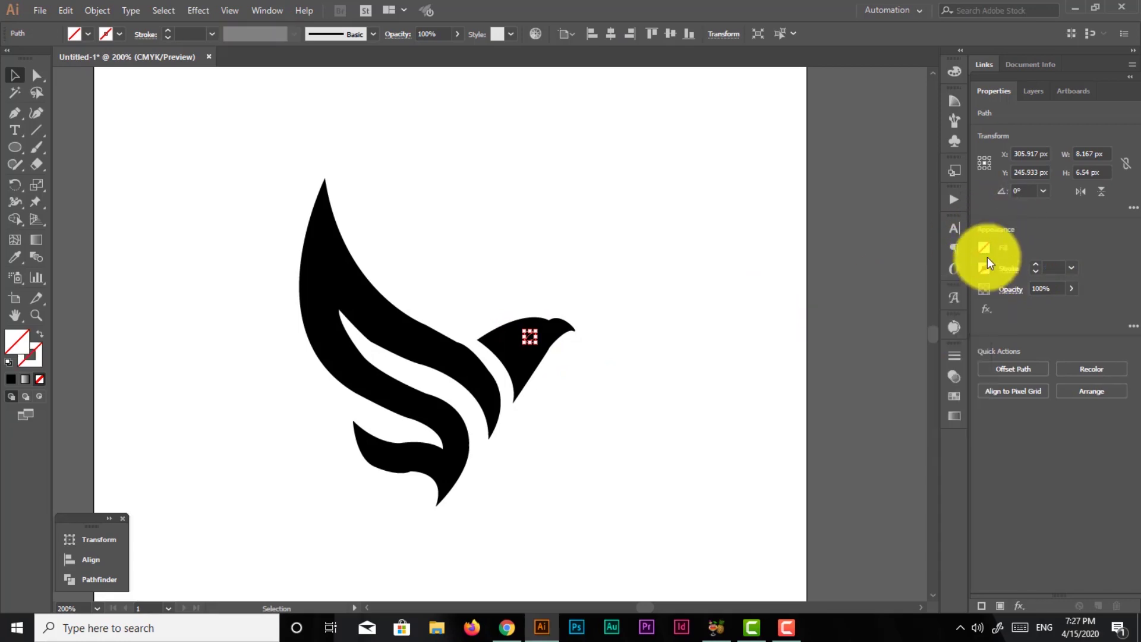
pyautogui.click(984, 249)
pyautogui.click(839, 299)
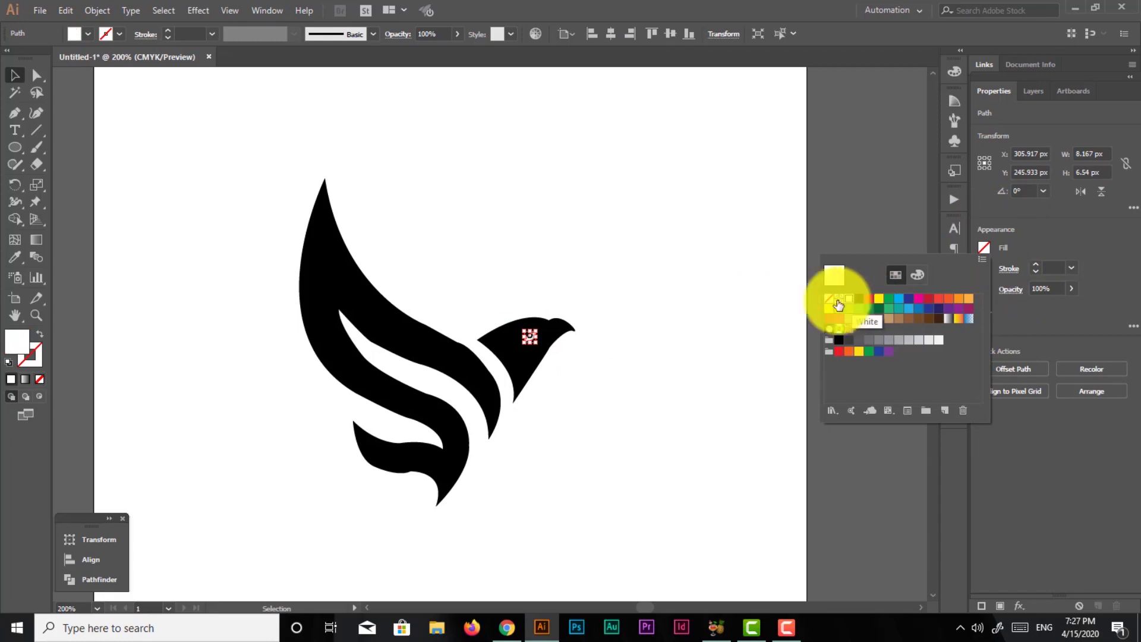
pyautogui.click(712, 277)
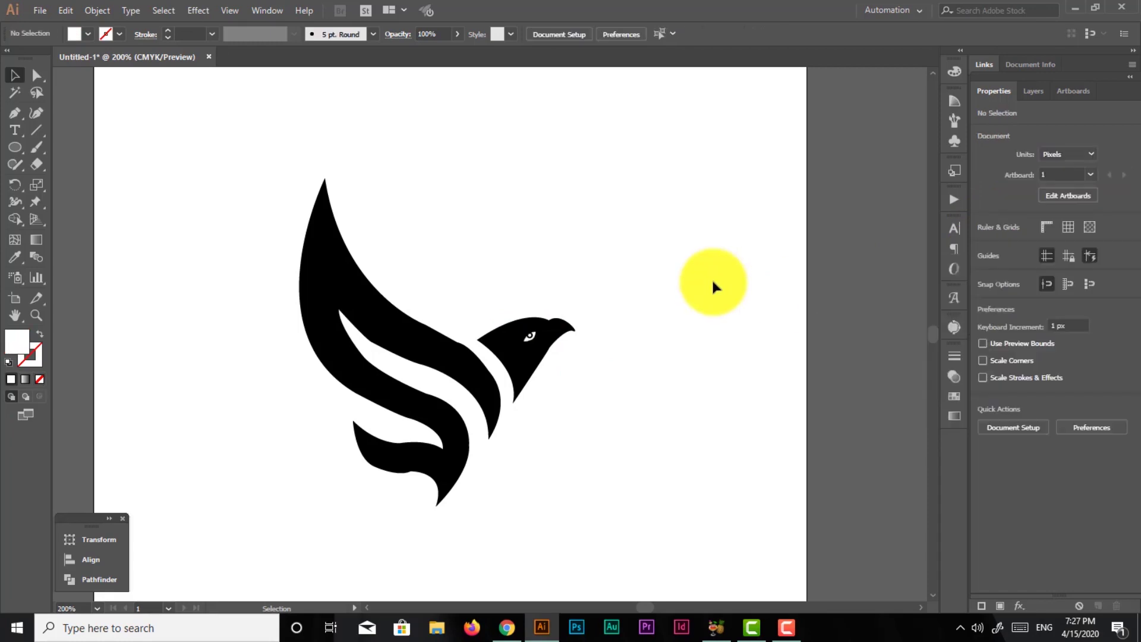
# Give the pupil a black fill with no stroke.
pyautogui.click(531, 338)
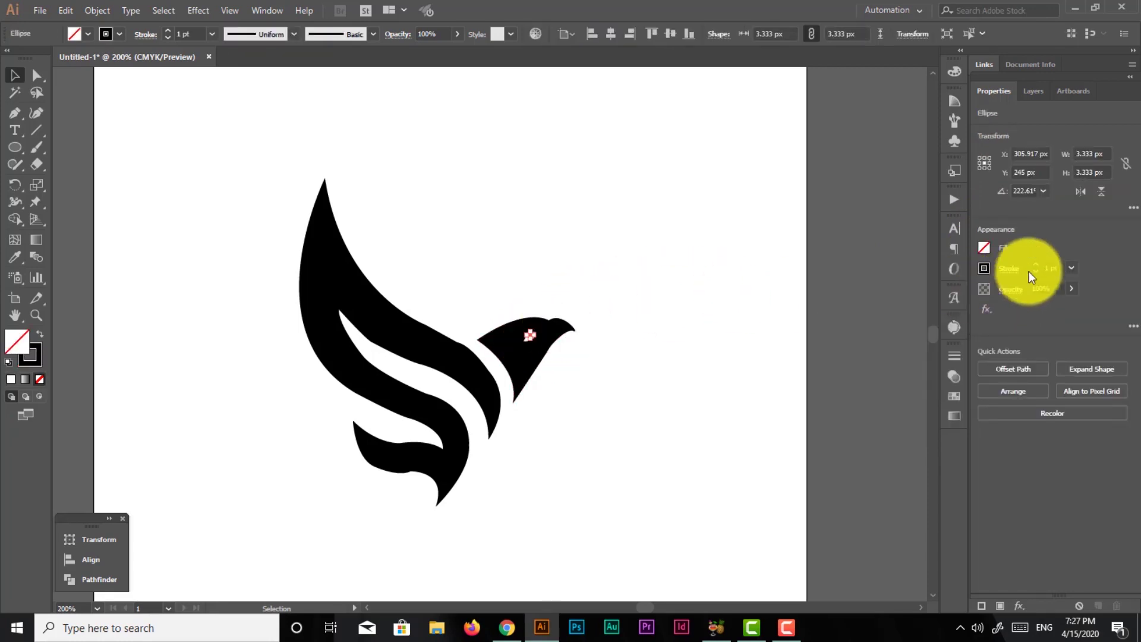
pyautogui.click(984, 267)
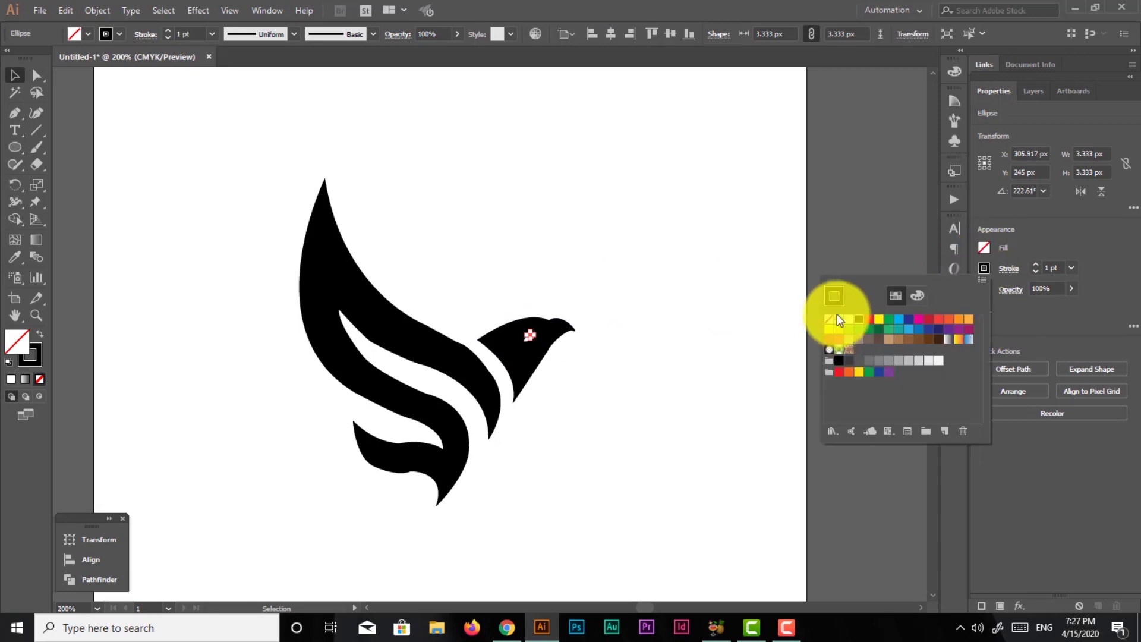
pyautogui.click(830, 320)
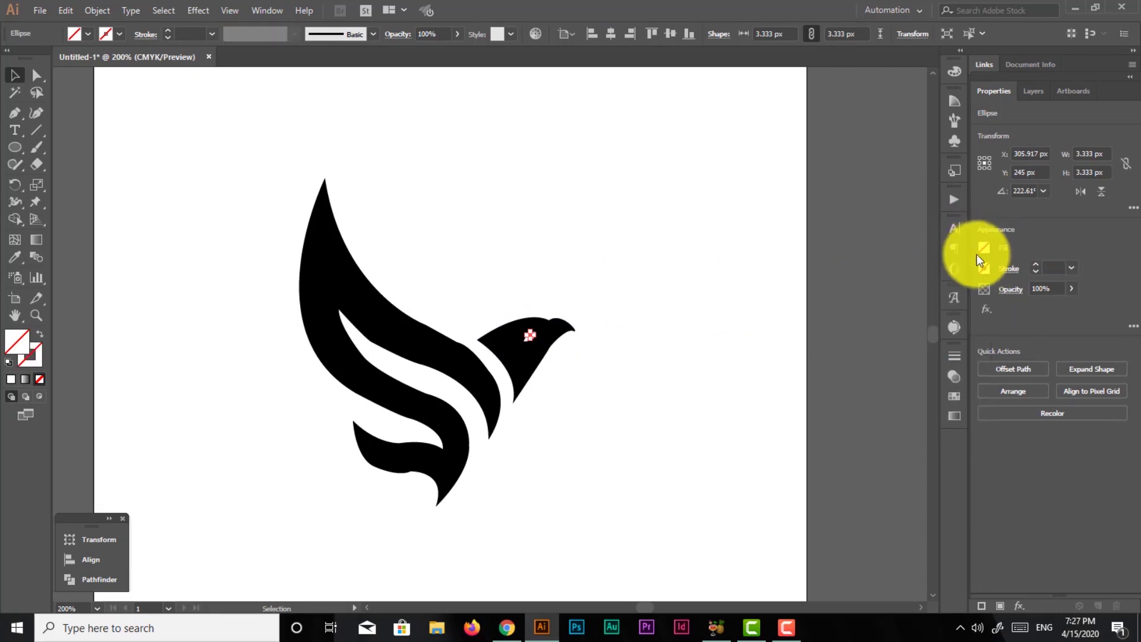
pyautogui.click(984, 248)
pyautogui.click(859, 300)
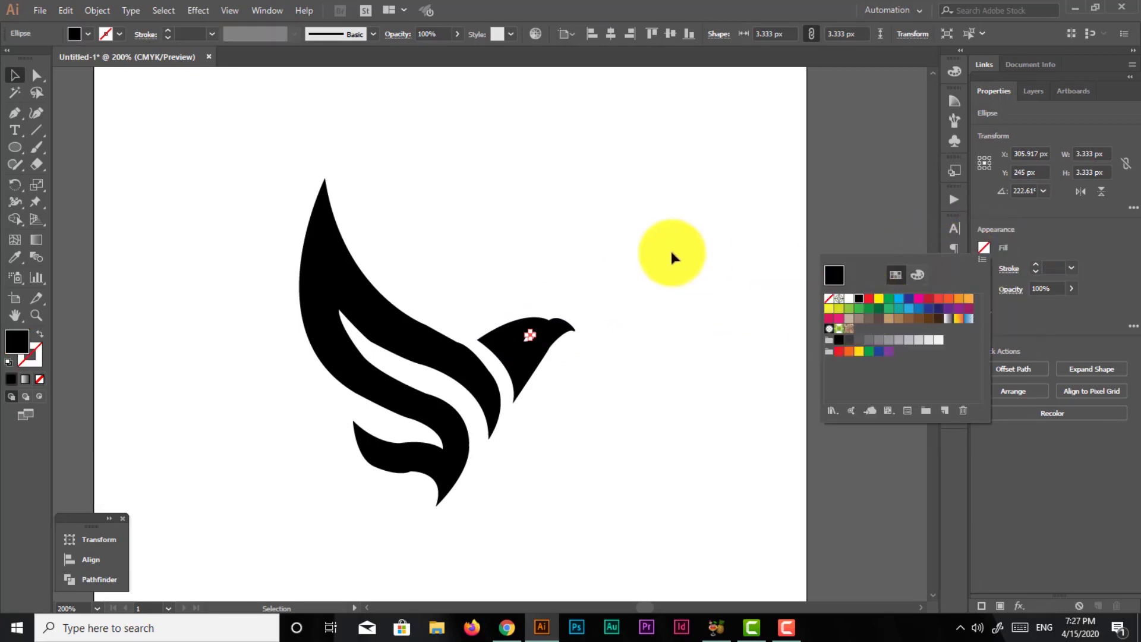
pyautogui.click(670, 248)
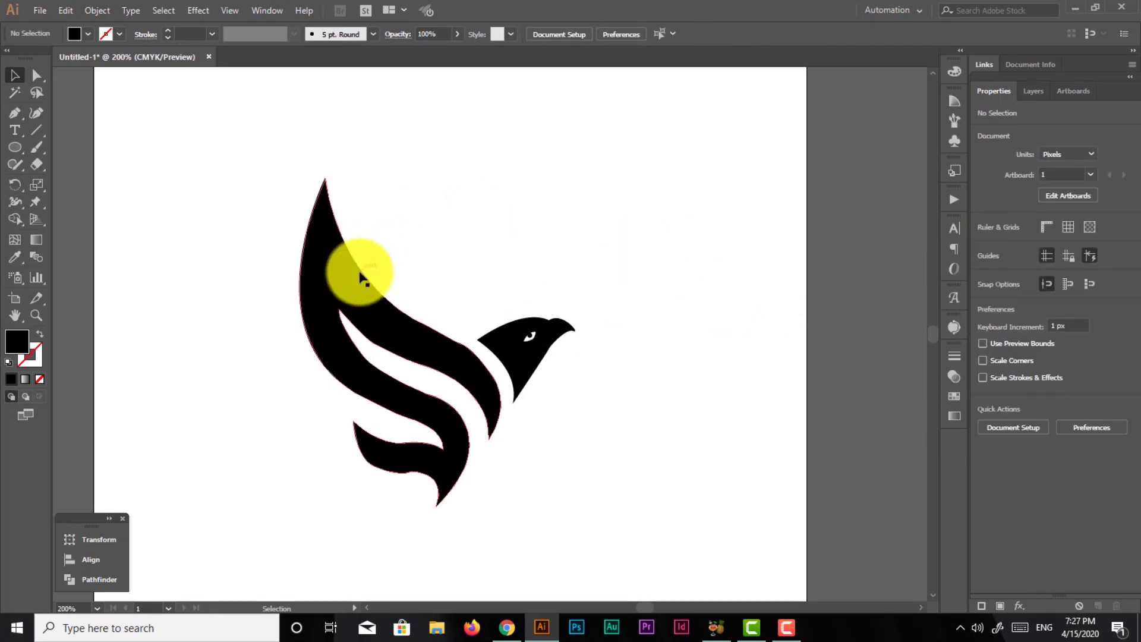
# Run the Smooth tool along the black wing and tail outline, then deselect it.
pyautogui.click(381, 452)
pyautogui.click(24, 166)
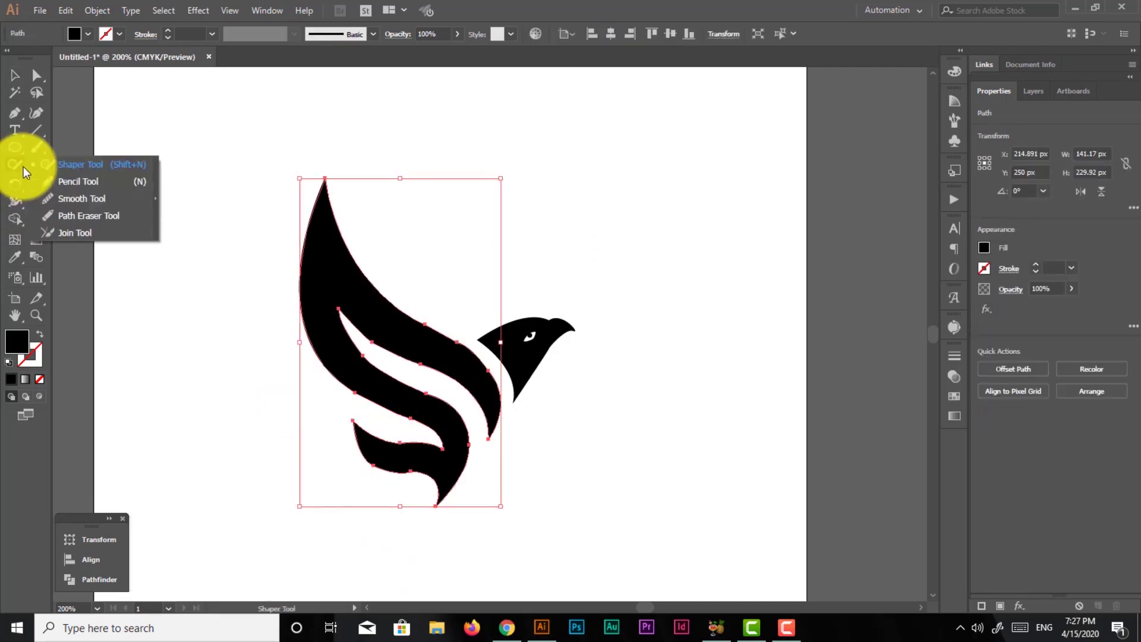
pyautogui.click(84, 198)
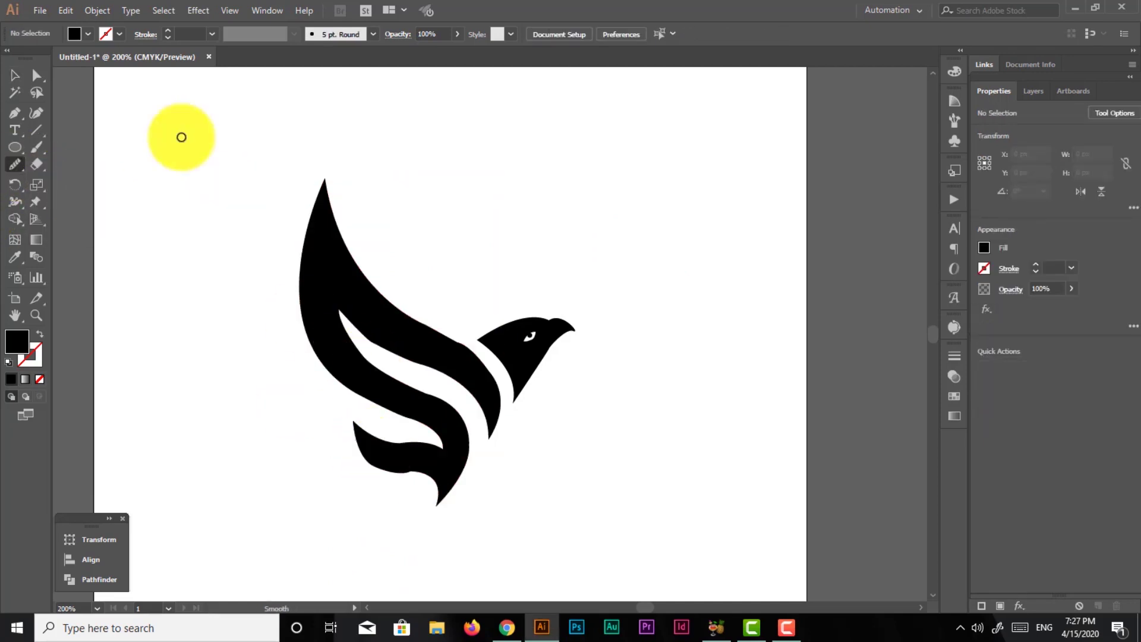
pyautogui.click(15, 75)
pyautogui.click(383, 451)
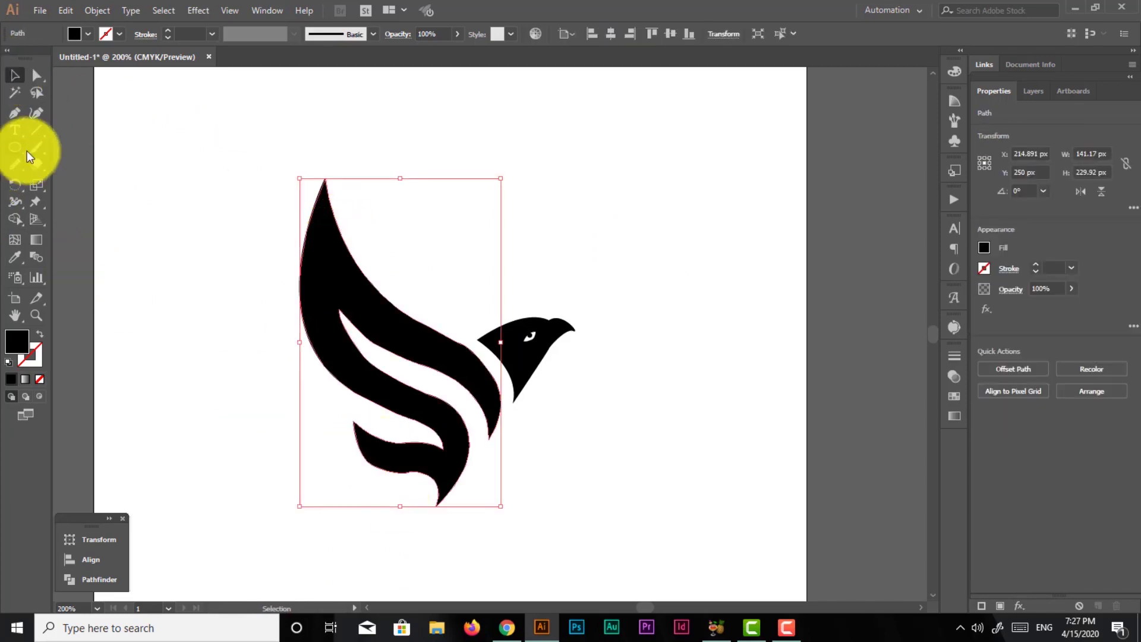
pyautogui.click(20, 166)
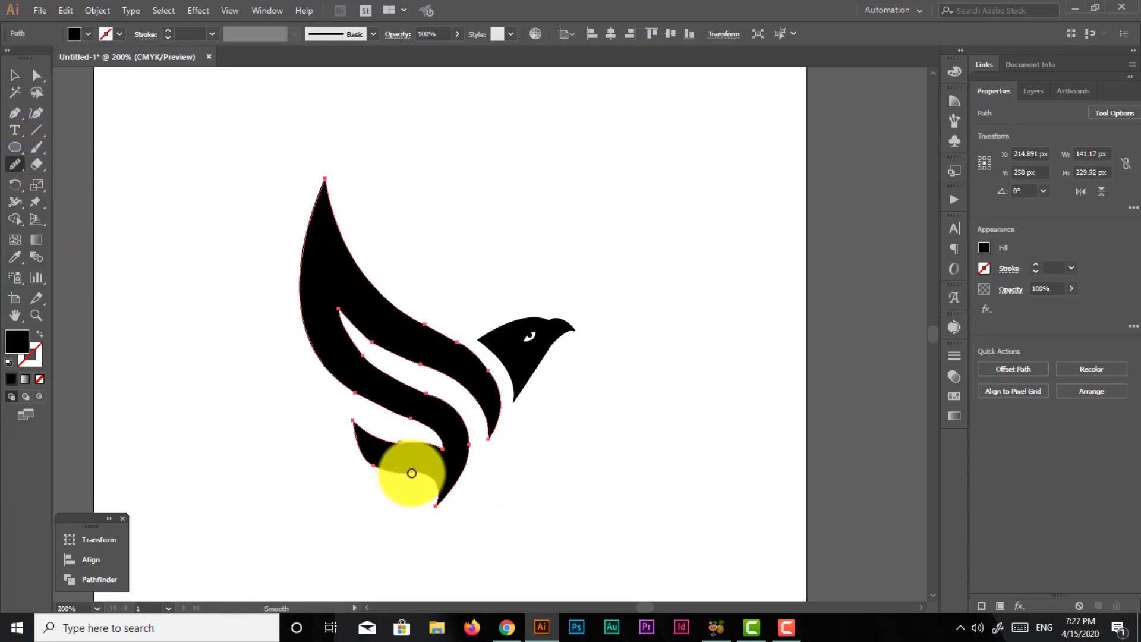
pyautogui.moveTo(411, 471); pyautogui.dragTo(409, 471)
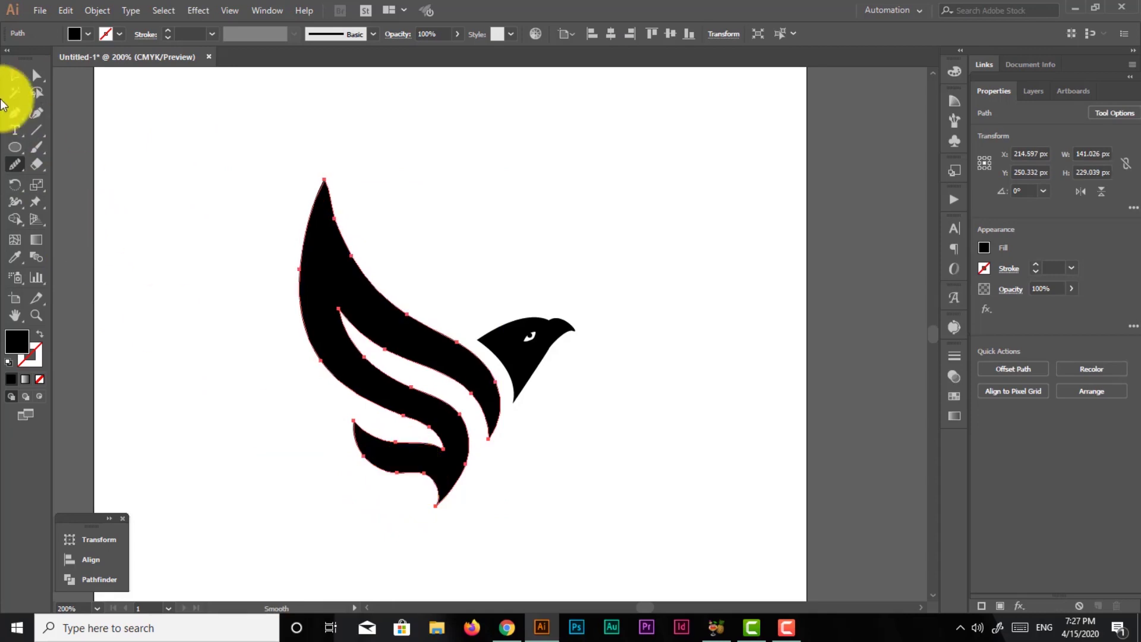
pyautogui.click(15, 80)
pyautogui.click(196, 261)
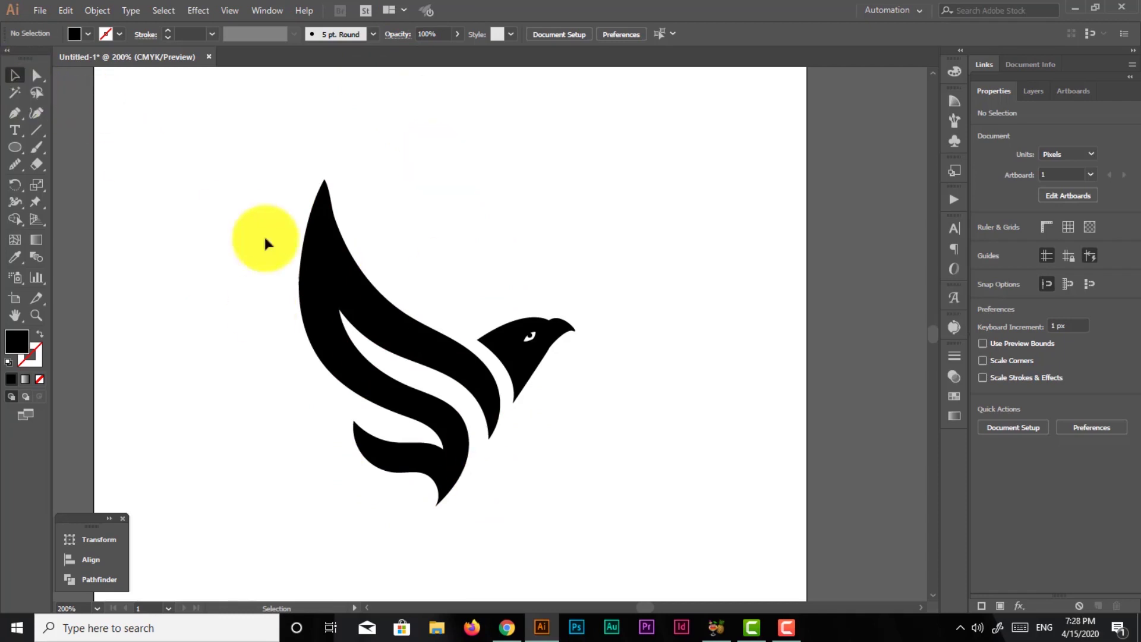
# At 100% zoom, add 'EAGLE PRO' text at 45 pt centered below the eagle.
pyautogui.hotkey('ctrl', '1')
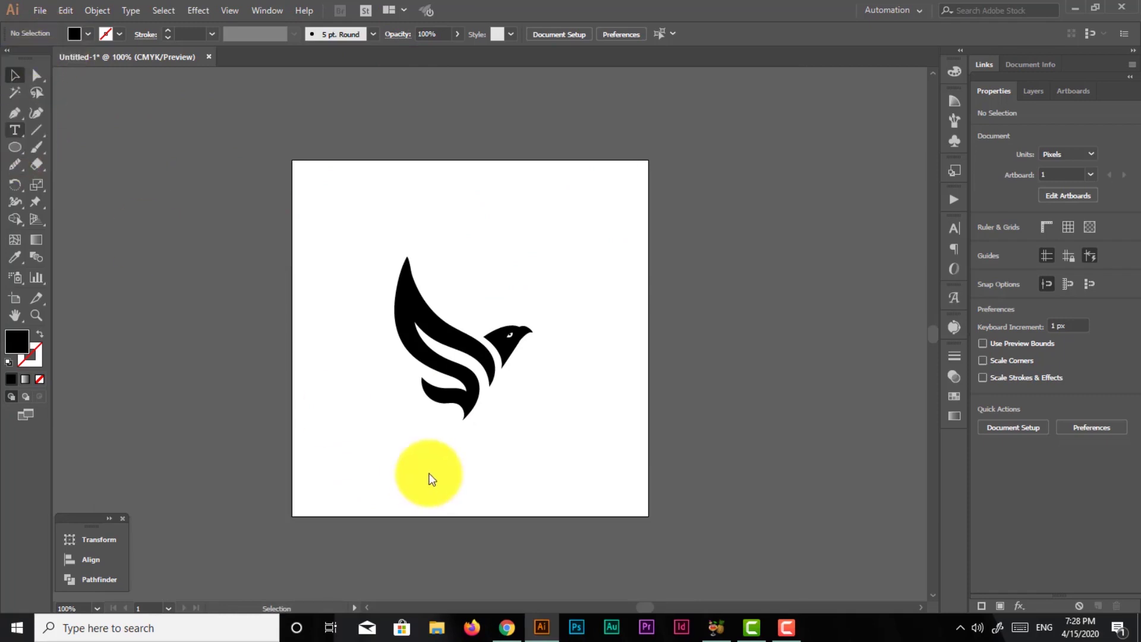
pyautogui.press('t')
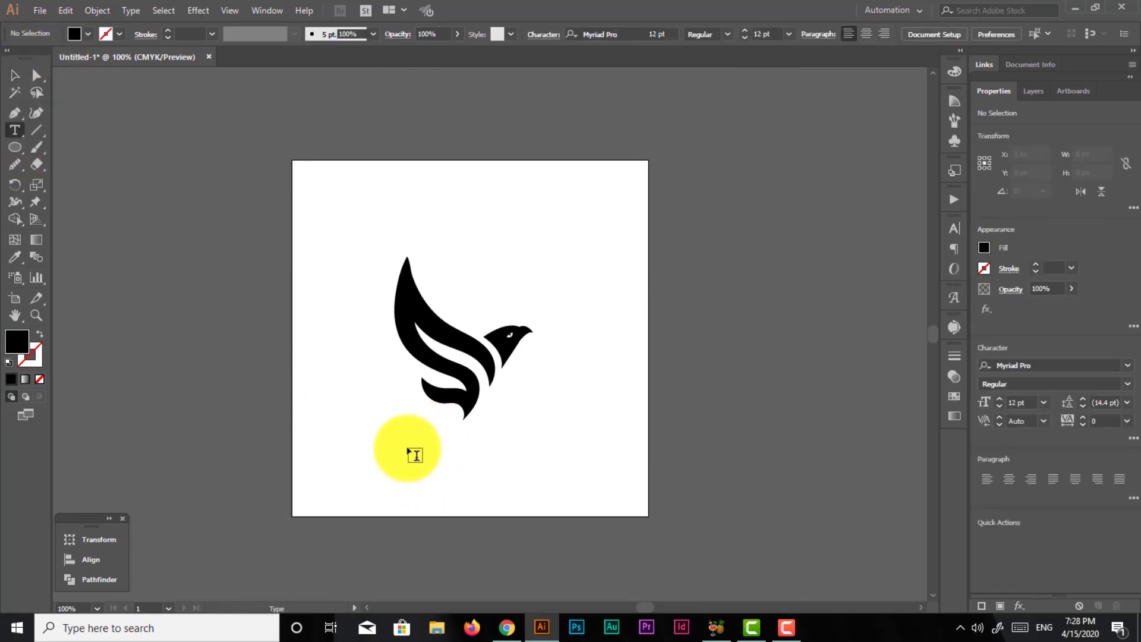
pyautogui.click(409, 451)
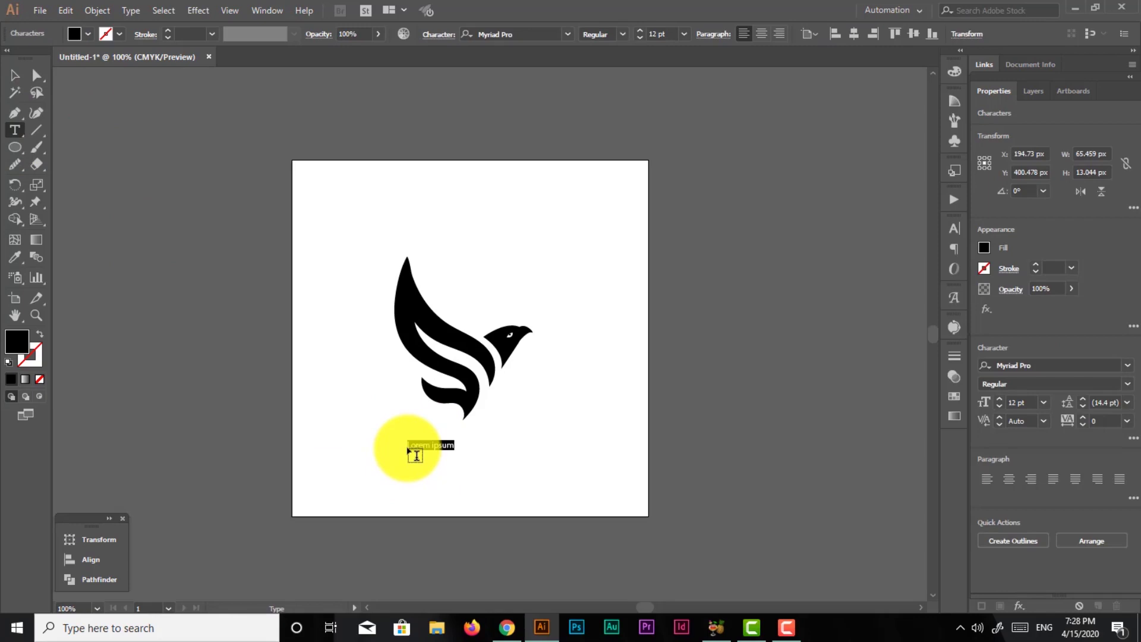
pyautogui.write('EAGLE PRO')
pyautogui.click(15, 75)
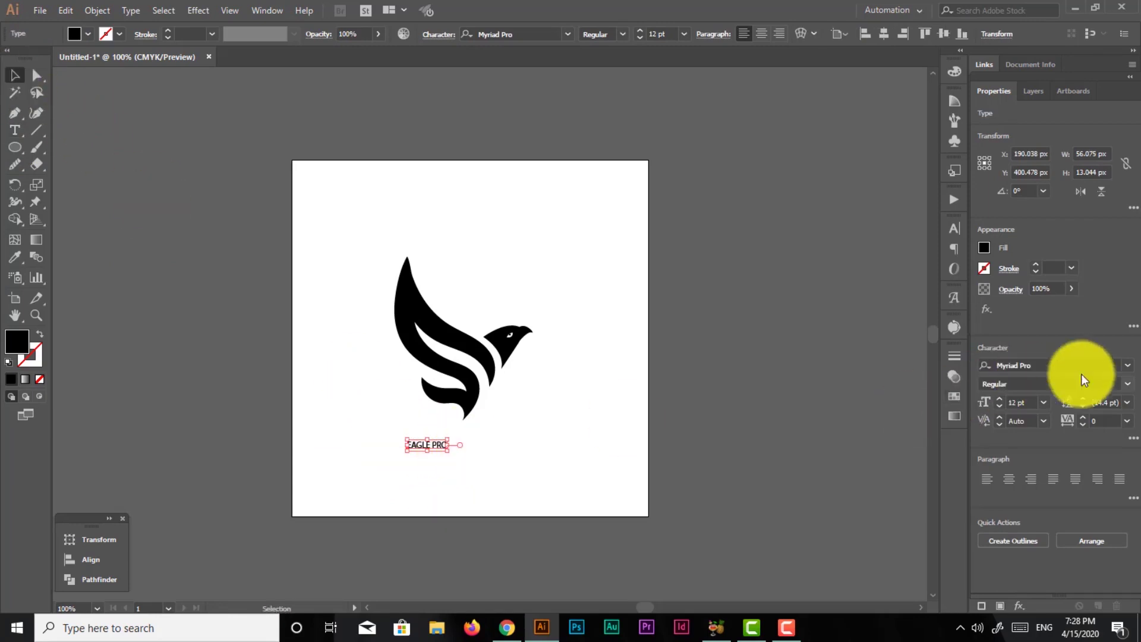
pyautogui.click(1001, 398)
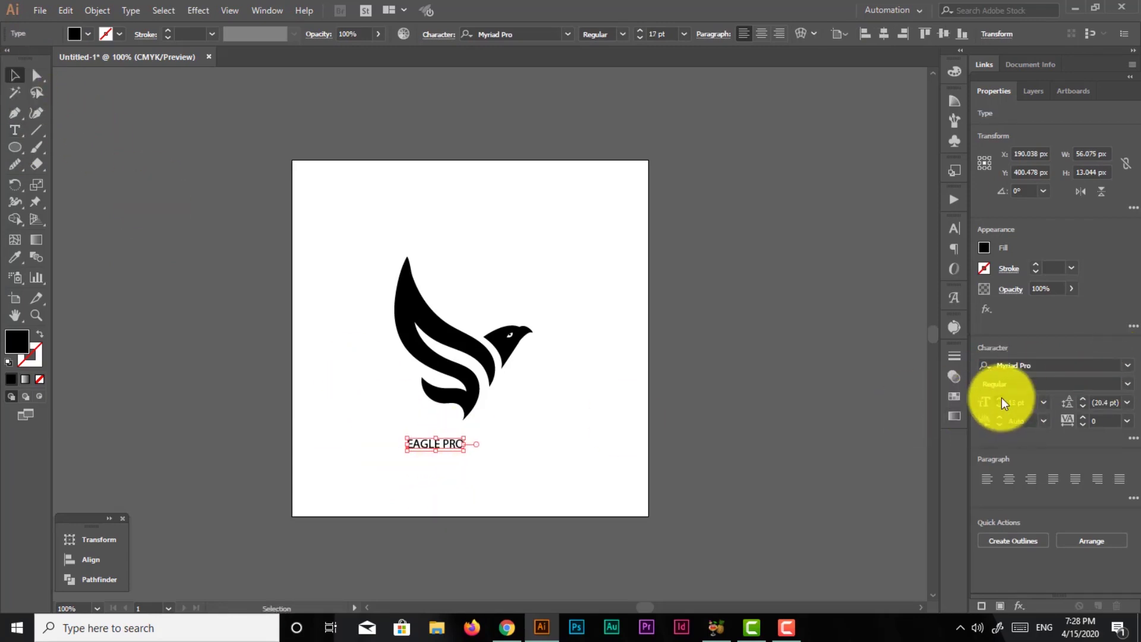
pyautogui.click(1001, 398)
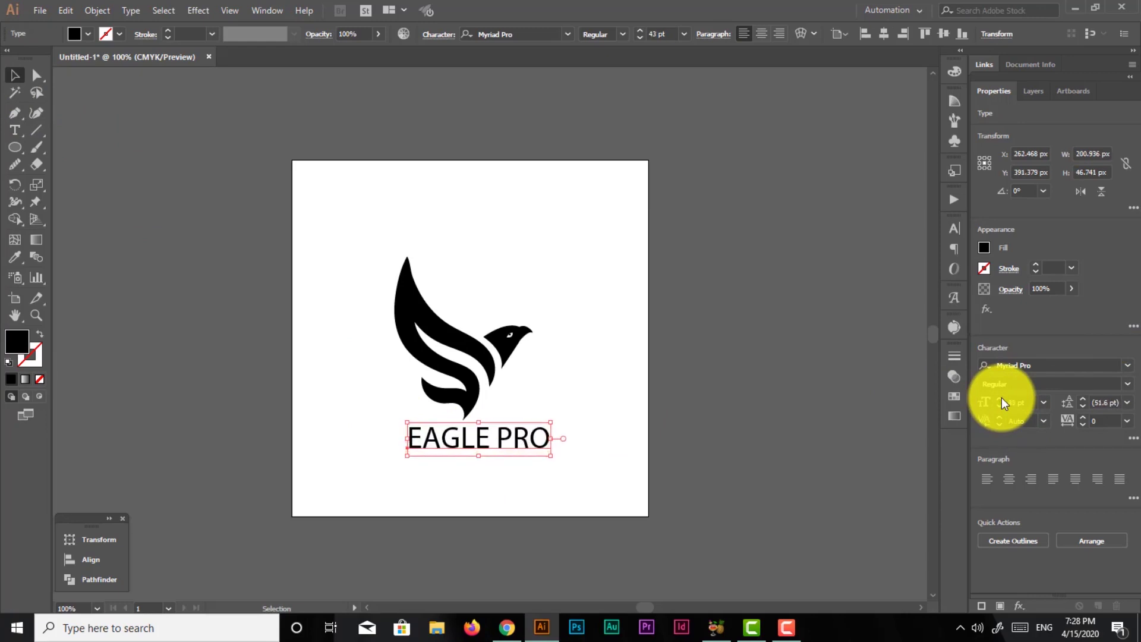
pyautogui.click(1001, 397)
pyautogui.click(1001, 397)
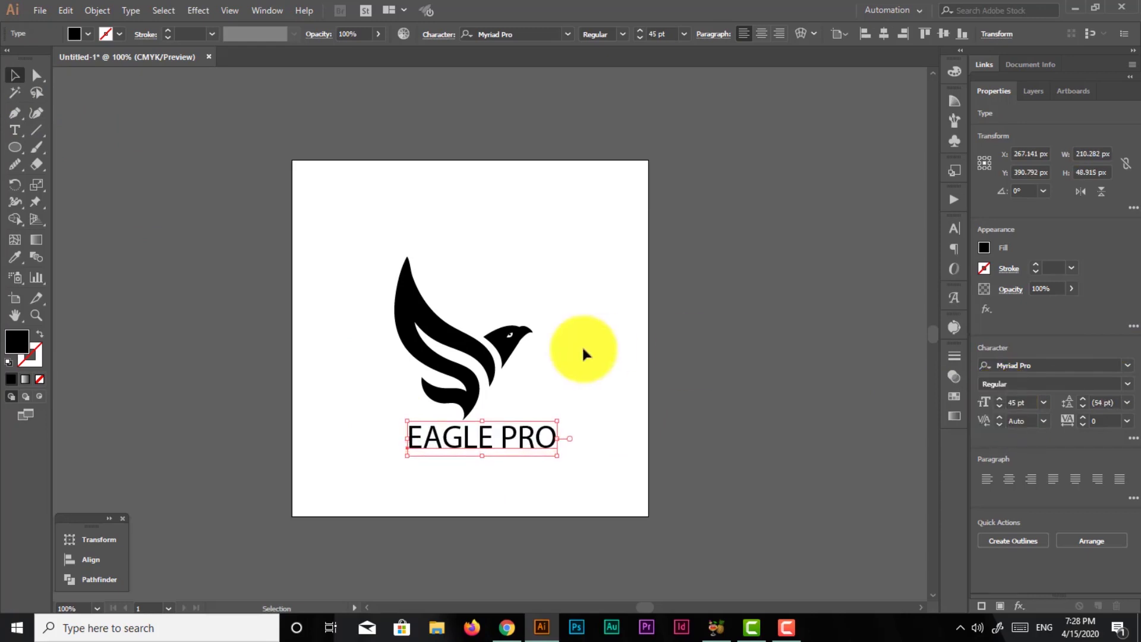
pyautogui.moveTo(489, 454); pyautogui.dragTo(469, 461)
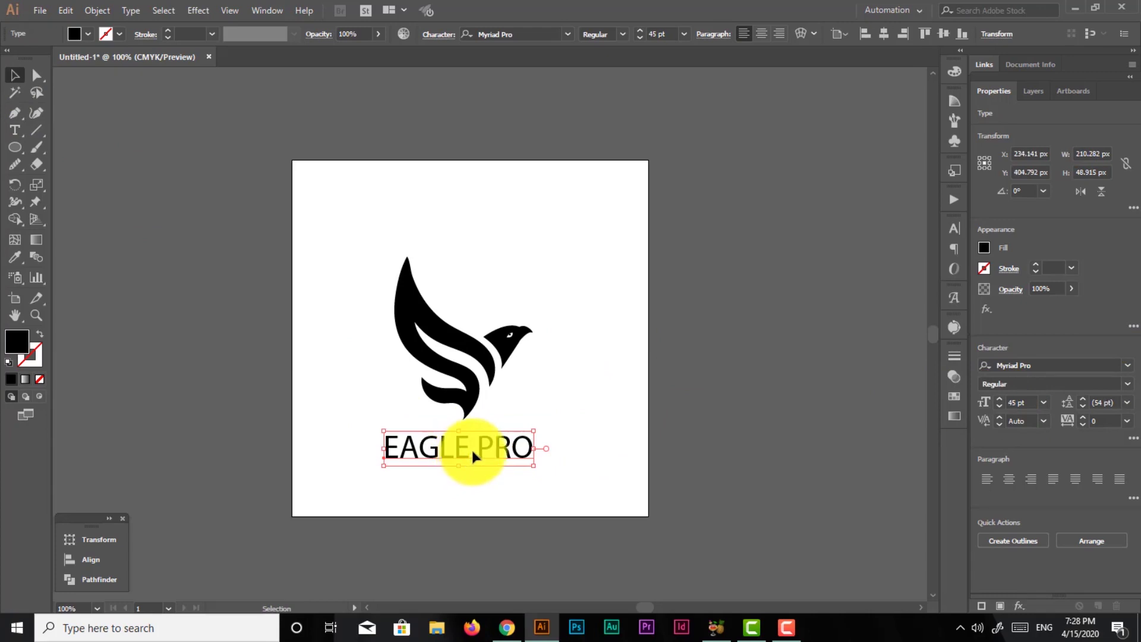
# Add a 'TRADERS' line at 39 pt centered under EAGLE PRO.
pyautogui.press('t')
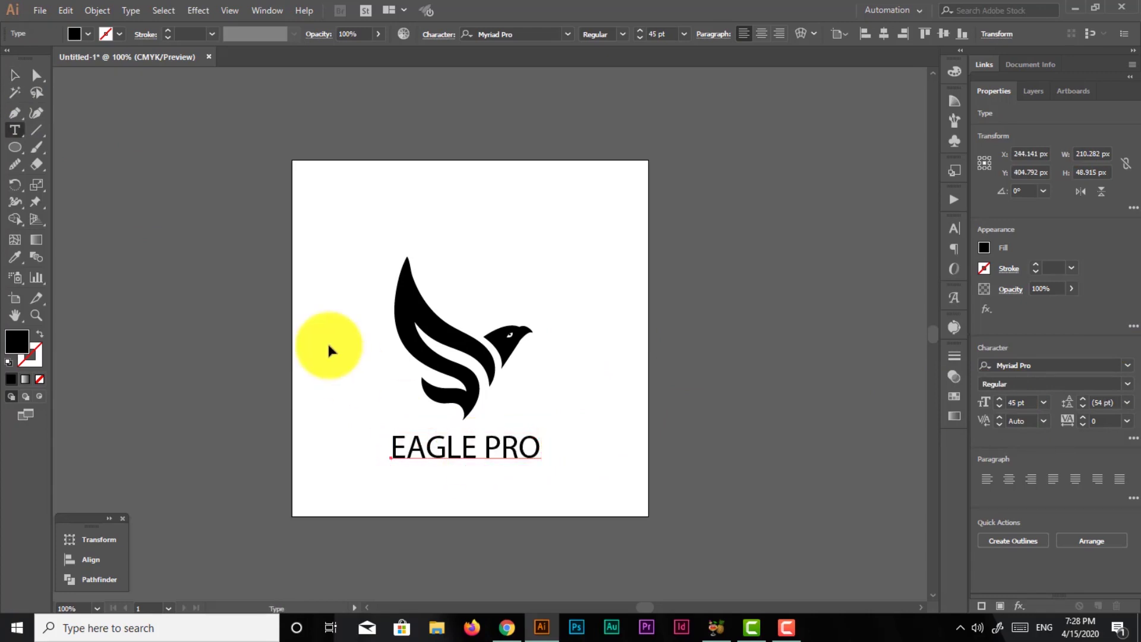
pyautogui.click(440, 485)
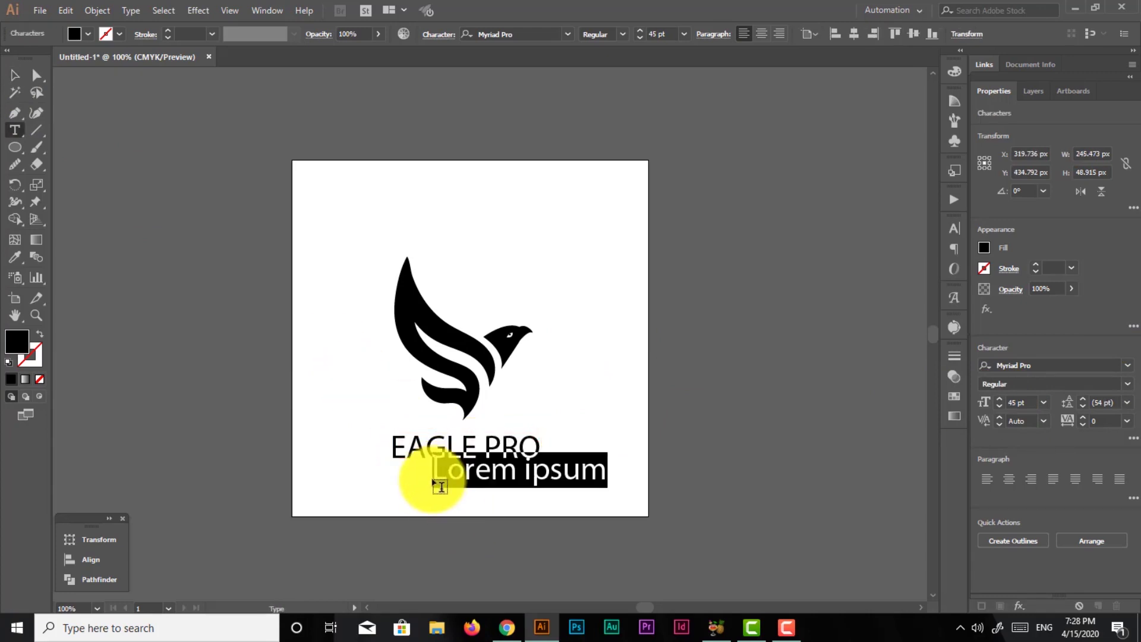
pyautogui.write('TR')
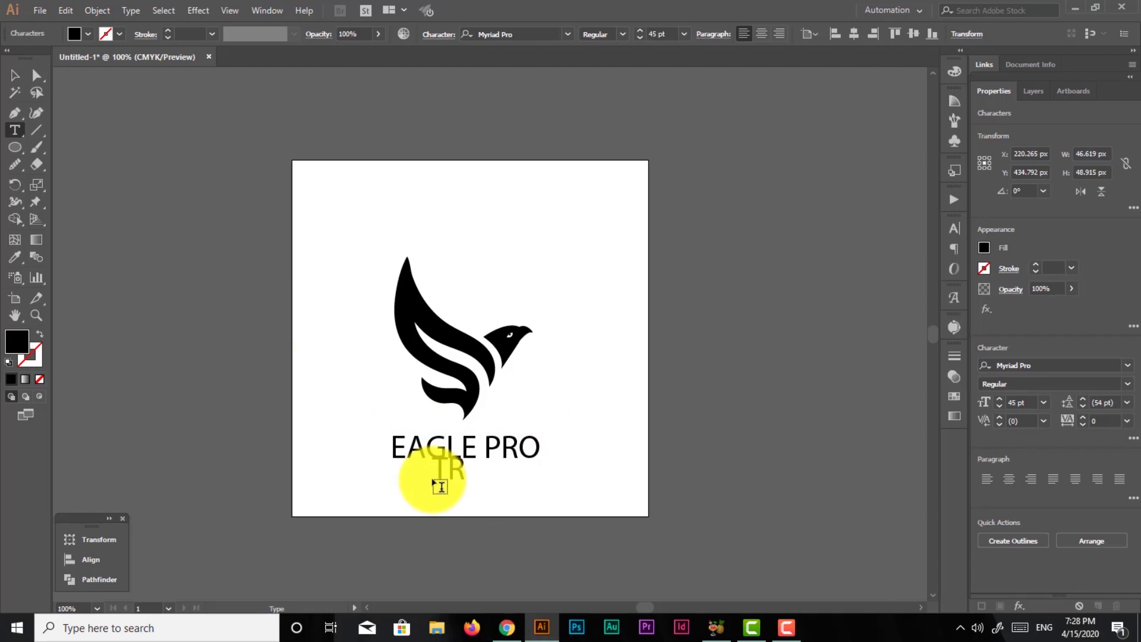
pyautogui.write('ADERS')
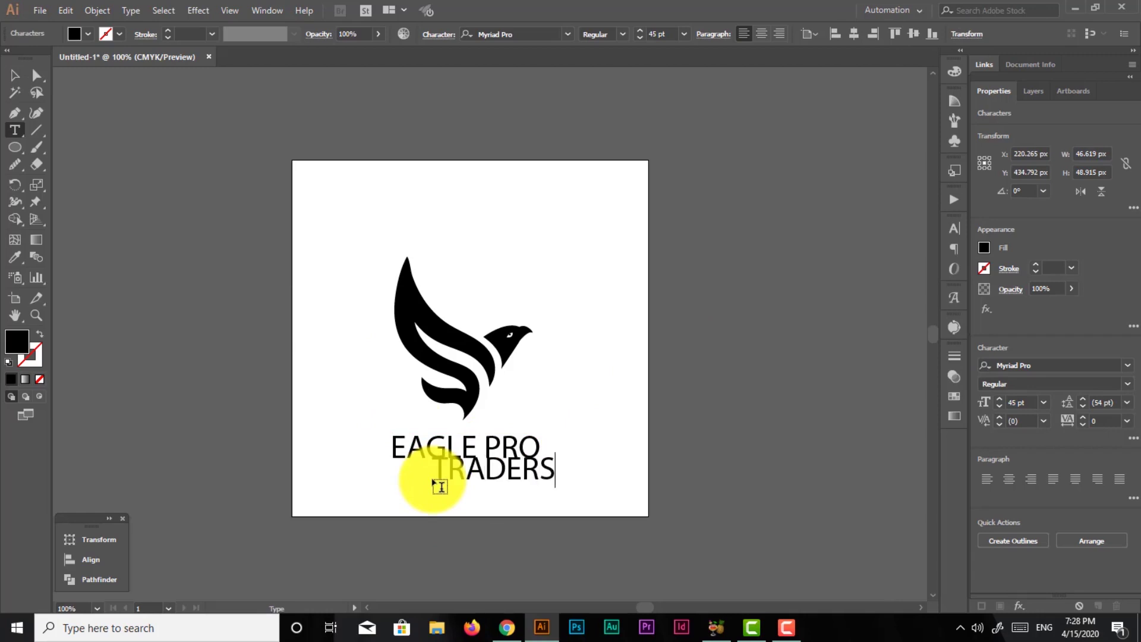
pyautogui.click(15, 74)
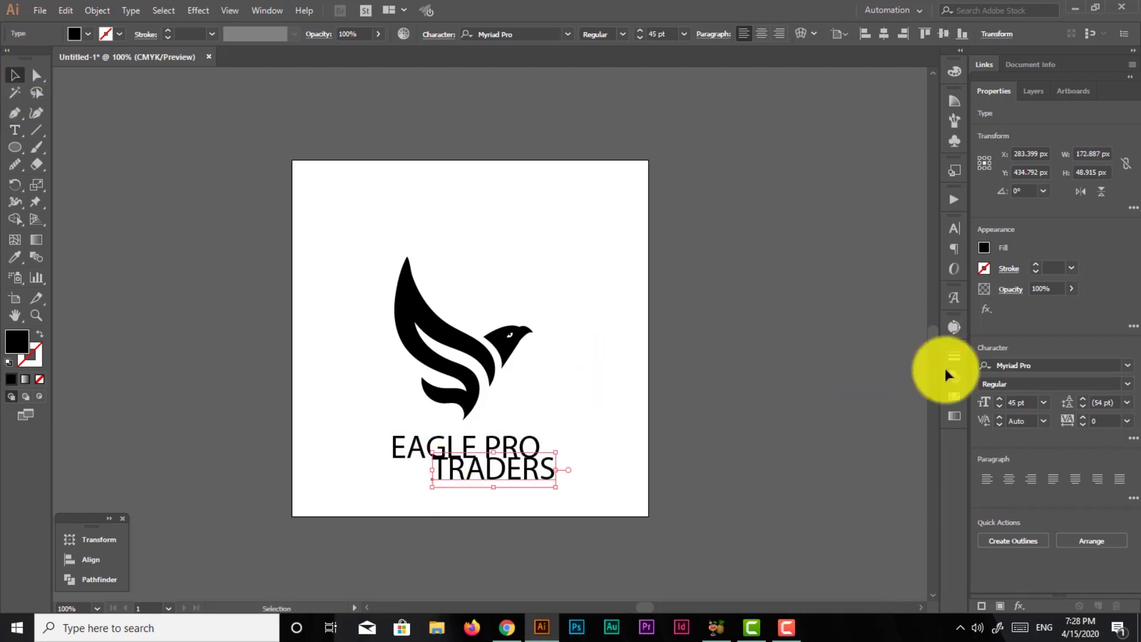
pyautogui.click(1001, 405)
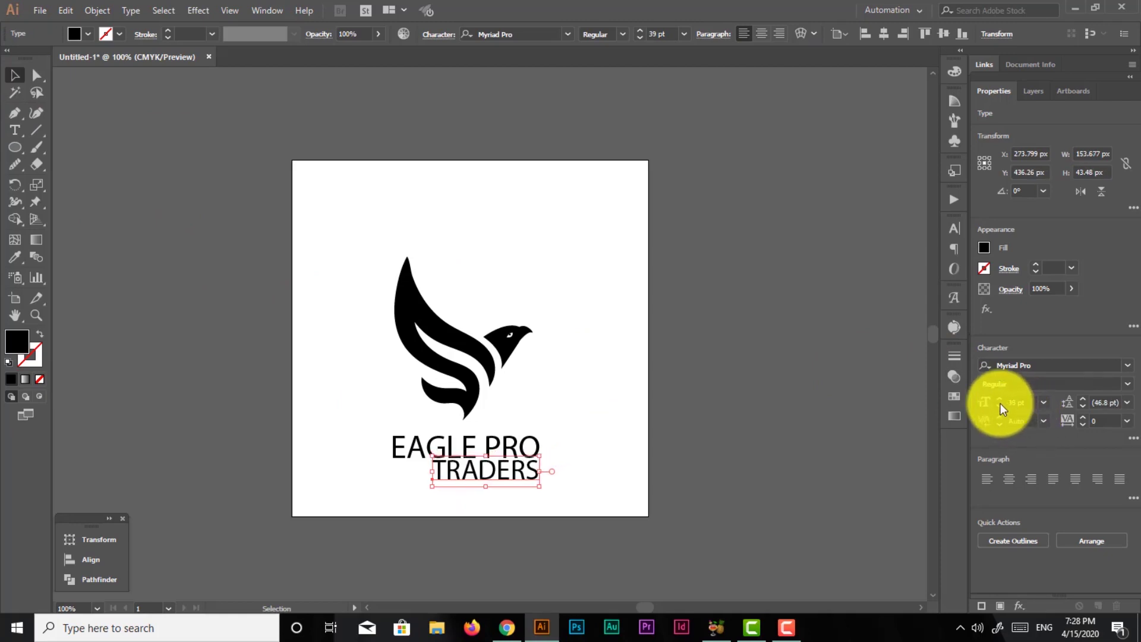
pyautogui.moveTo(470, 464); pyautogui.dragTo(447, 471)
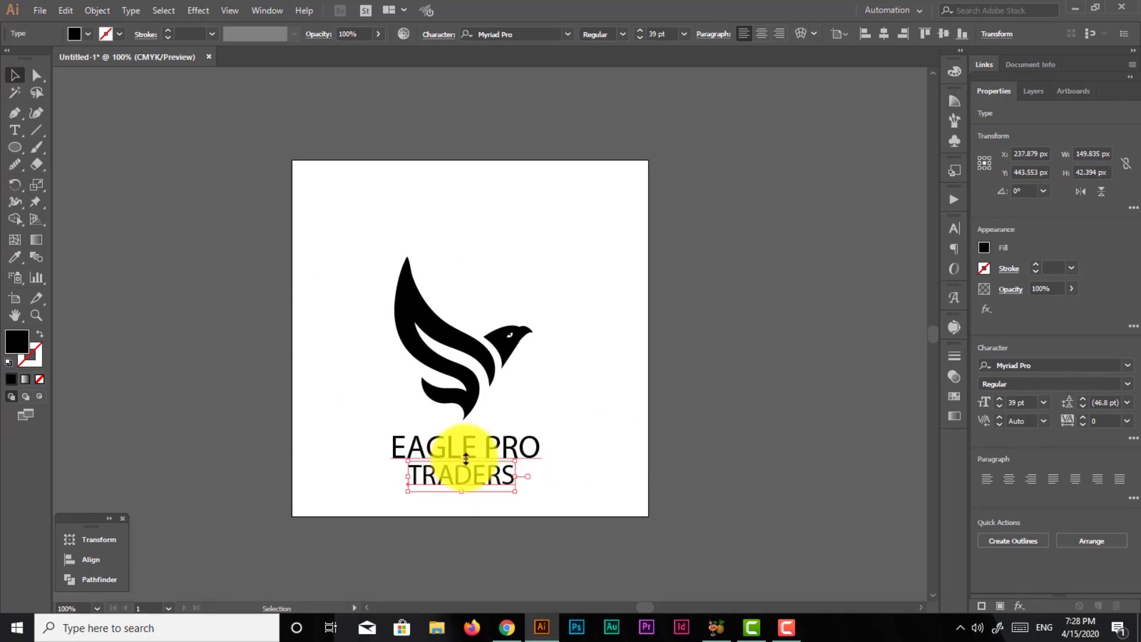
pyautogui.click(496, 449)
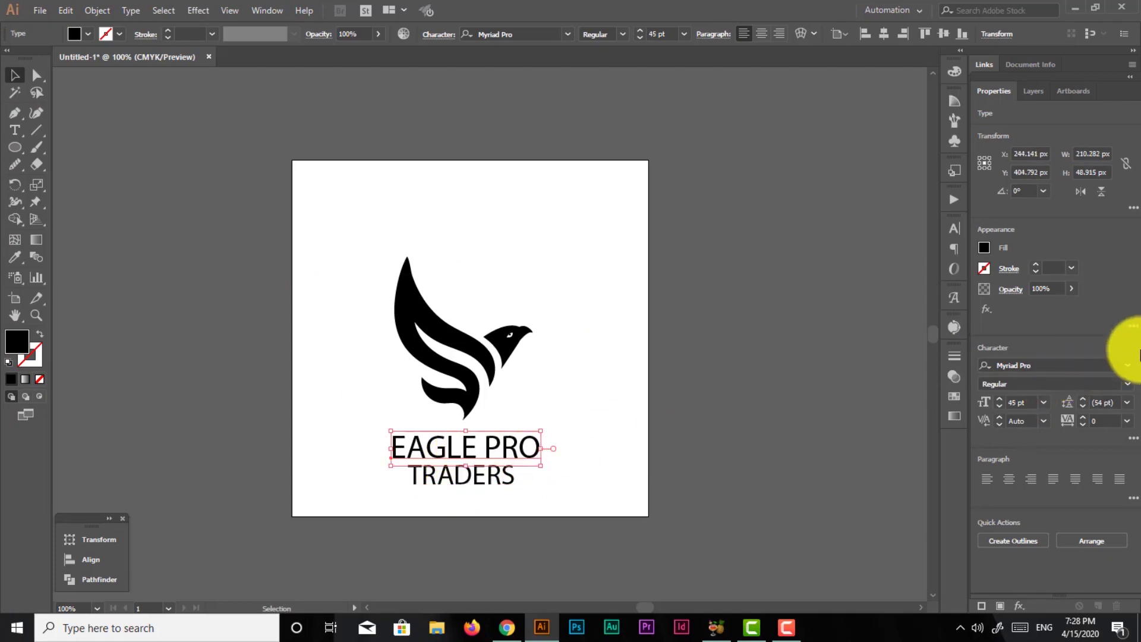
pyautogui.click(1128, 366)
# Set EAGLE PRO in the Aku & Kamu font.
pyautogui.press('Down')
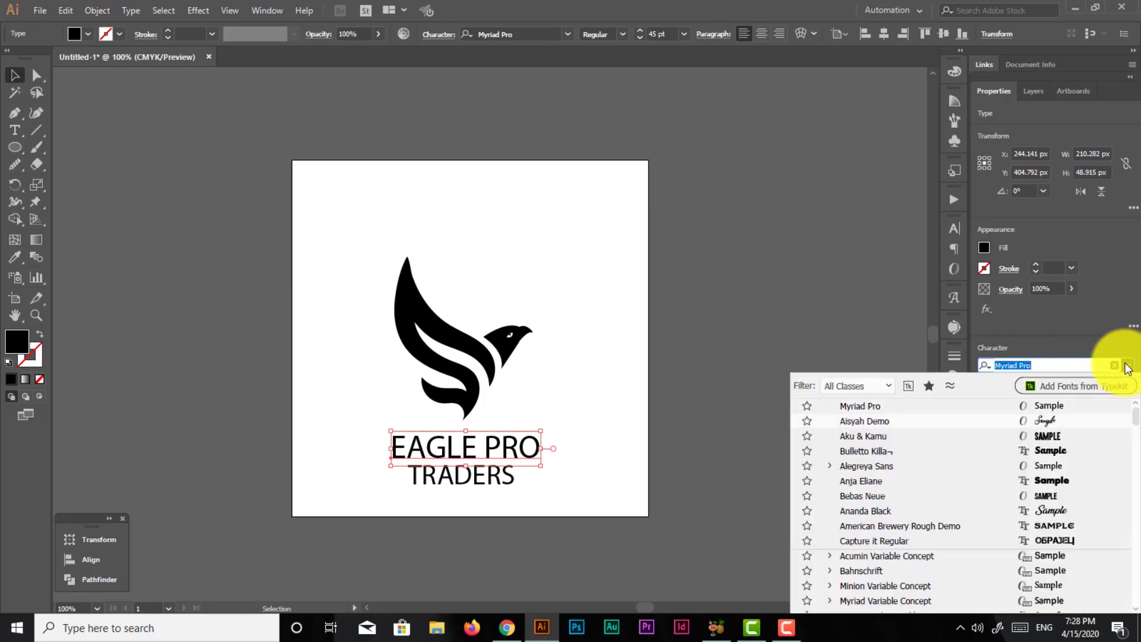
pyautogui.press('Down')
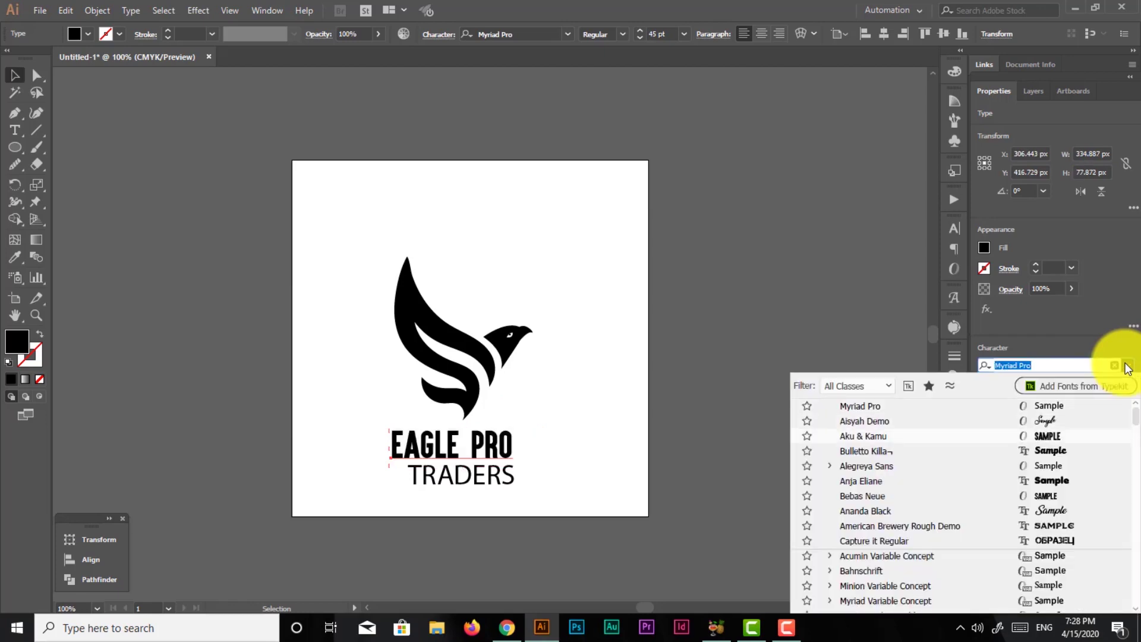
pyautogui.click(1094, 436)
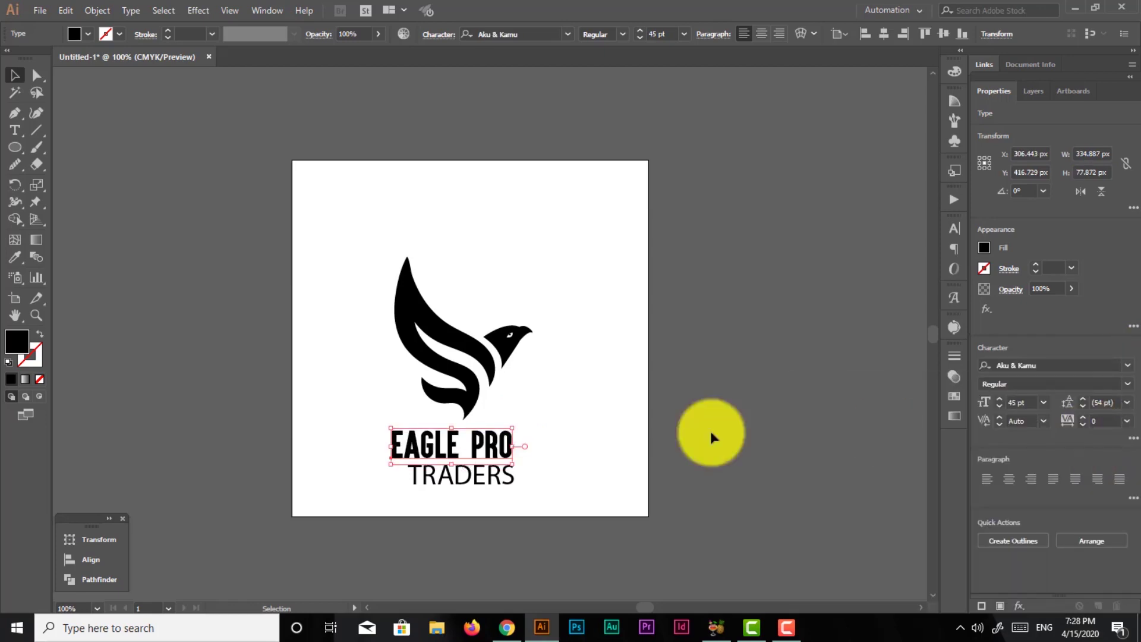
pyautogui.click(485, 476)
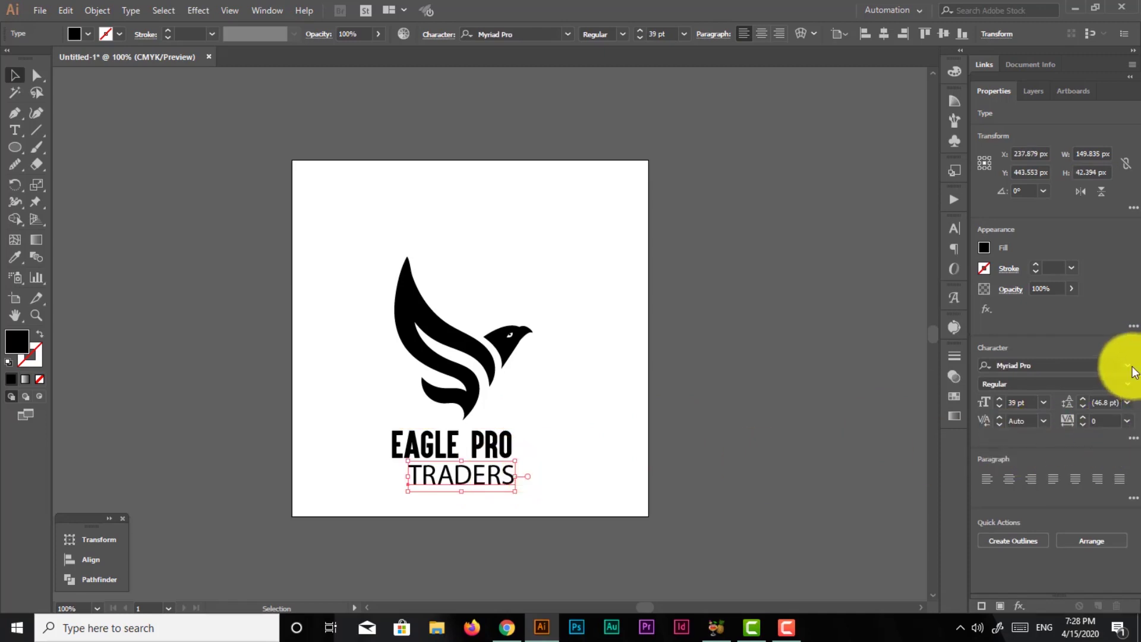
pyautogui.click(1126, 365)
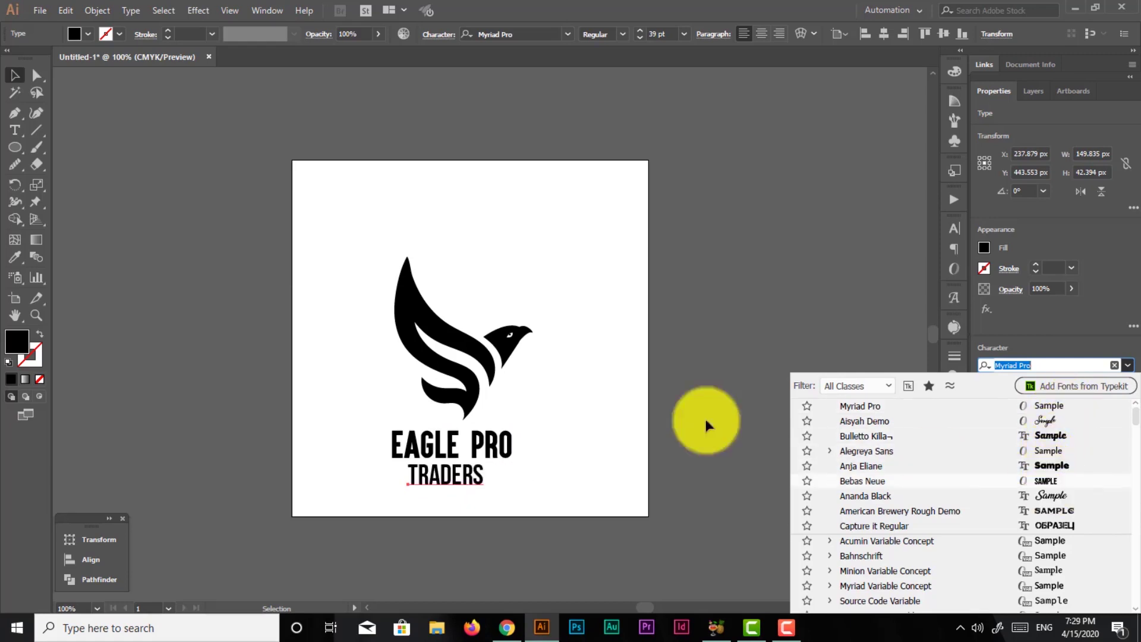
pyautogui.click(502, 446)
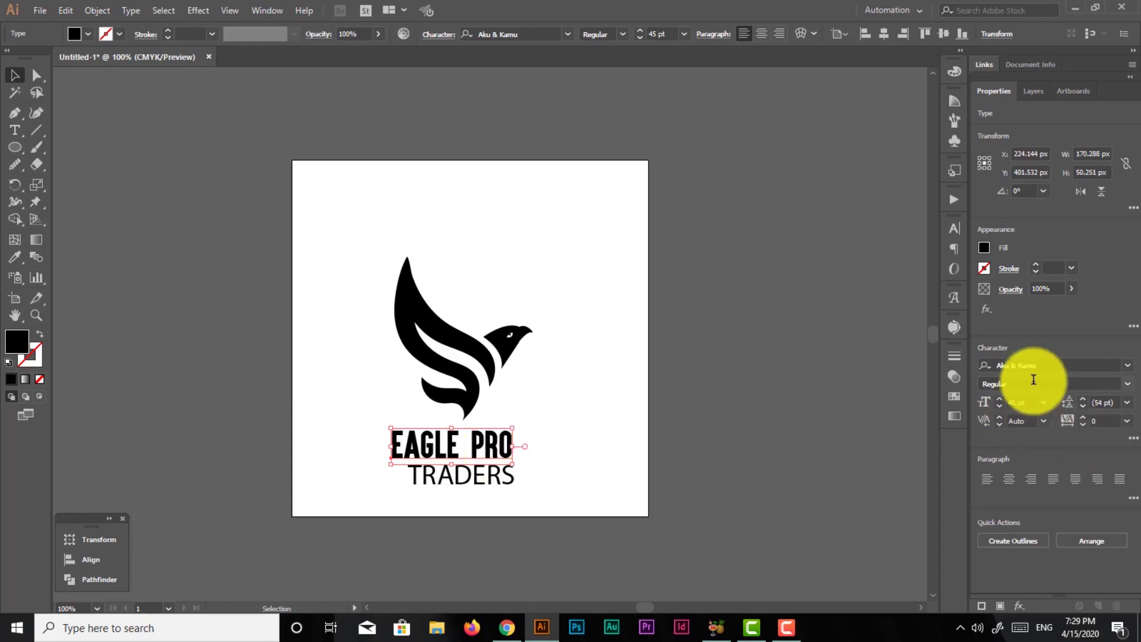
# Search 'aku' to set TRADERS in Aku & Kamu, then nudge EAGLE PRO right.
pyautogui.click(513, 481)
pyautogui.click(1127, 365)
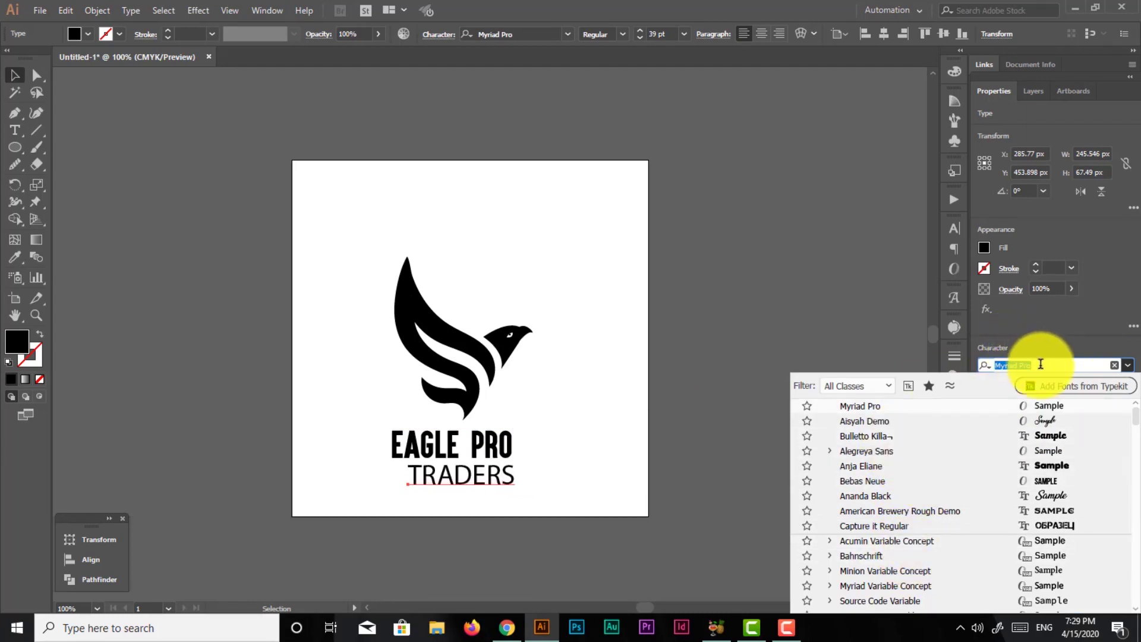
pyautogui.write('aku')
pyautogui.click(859, 406)
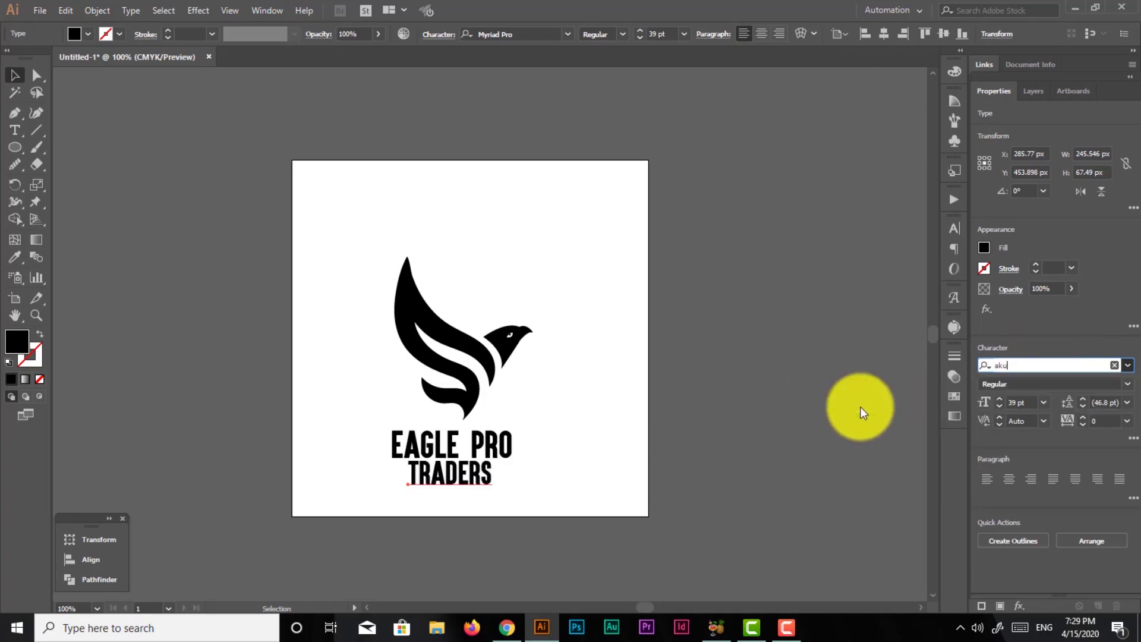
pyautogui.moveTo(476, 444); pyautogui.dragTo(479, 442)
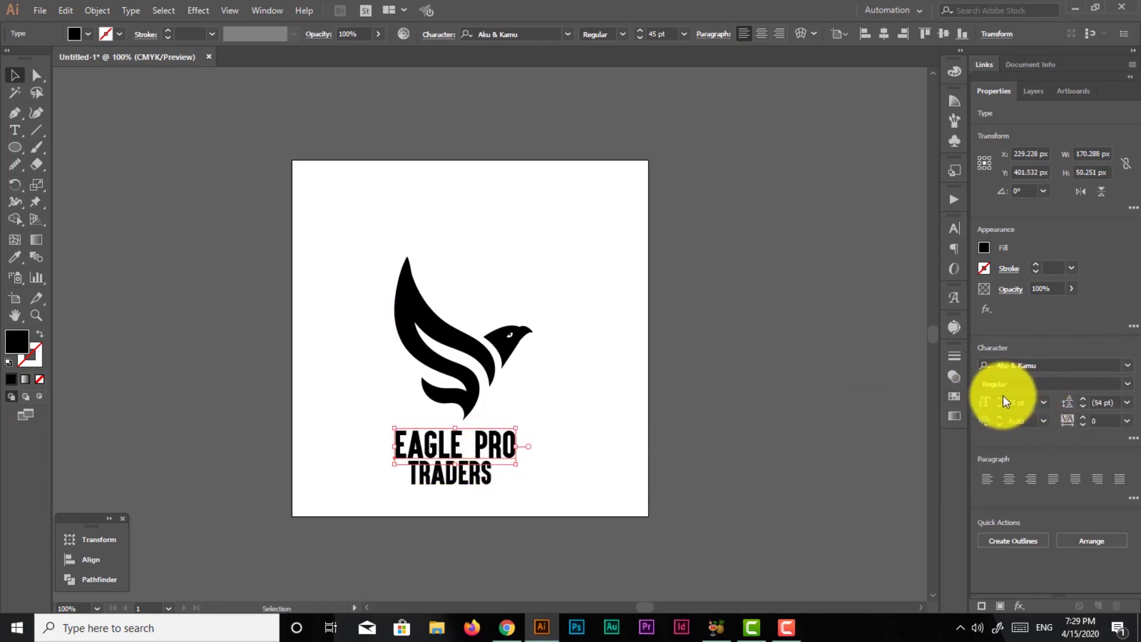
# Reduce EAGLE PRO slightly and recenter it, shifting TRADERS right and up.
pyautogui.scroll(3, 999, 397)
pyautogui.scroll(2, 998, 397)
pyautogui.scroll(2, 999, 397)
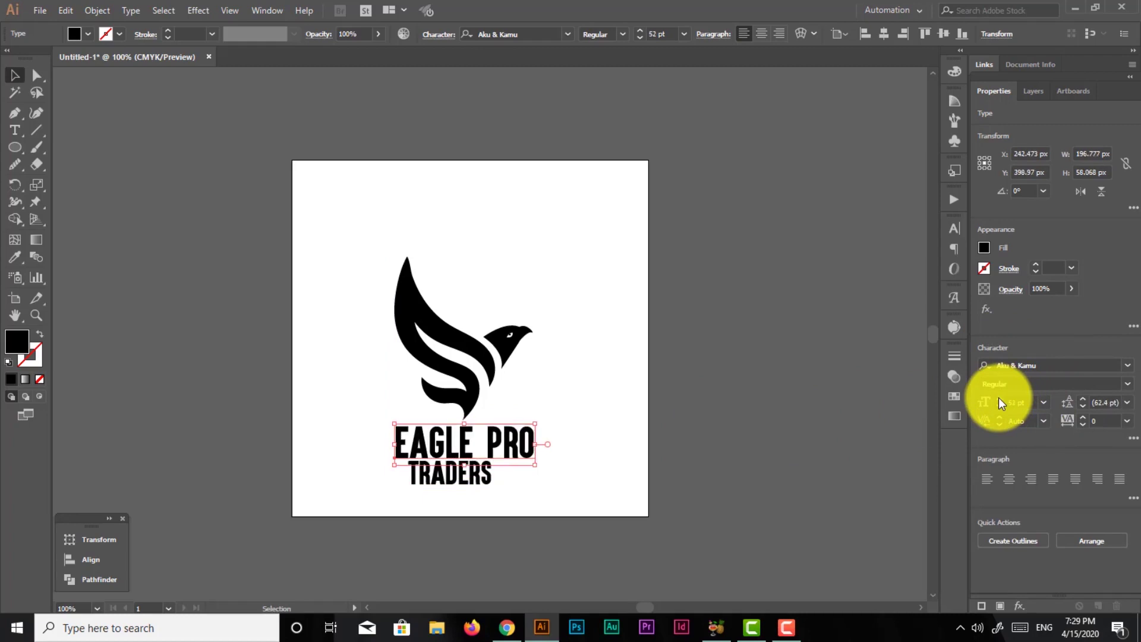
pyautogui.click(997, 407)
pyautogui.moveTo(468, 445); pyautogui.dragTo(465, 444)
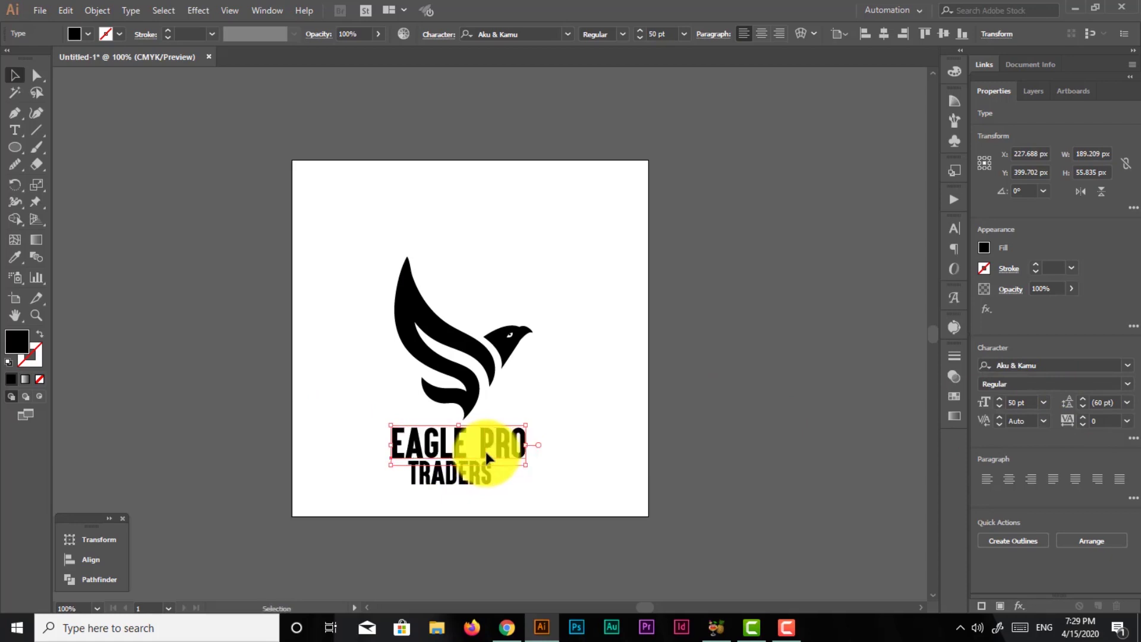
pyautogui.moveTo(470, 485); pyautogui.dragTo(476, 490)
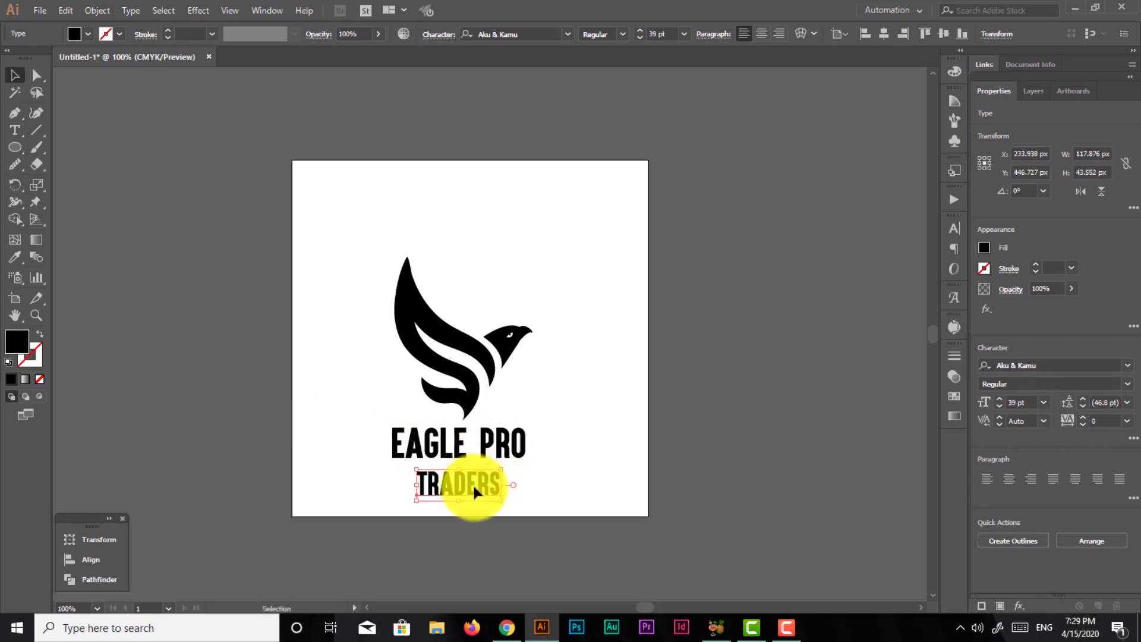
pyautogui.press('Up')
pyautogui.press('Up')
pyautogui.press('Up')
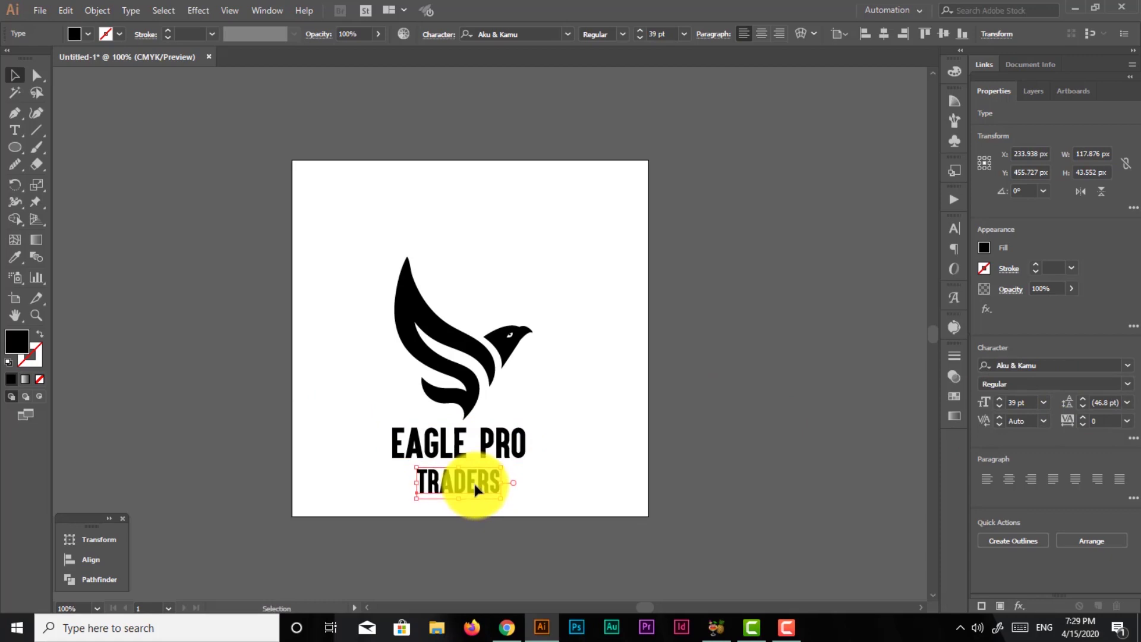
pyautogui.click(536, 474)
# Shrink TRADERS to 37 pt and nudge it centered directly beneath EAGLE PRO.
pyautogui.click(470, 483)
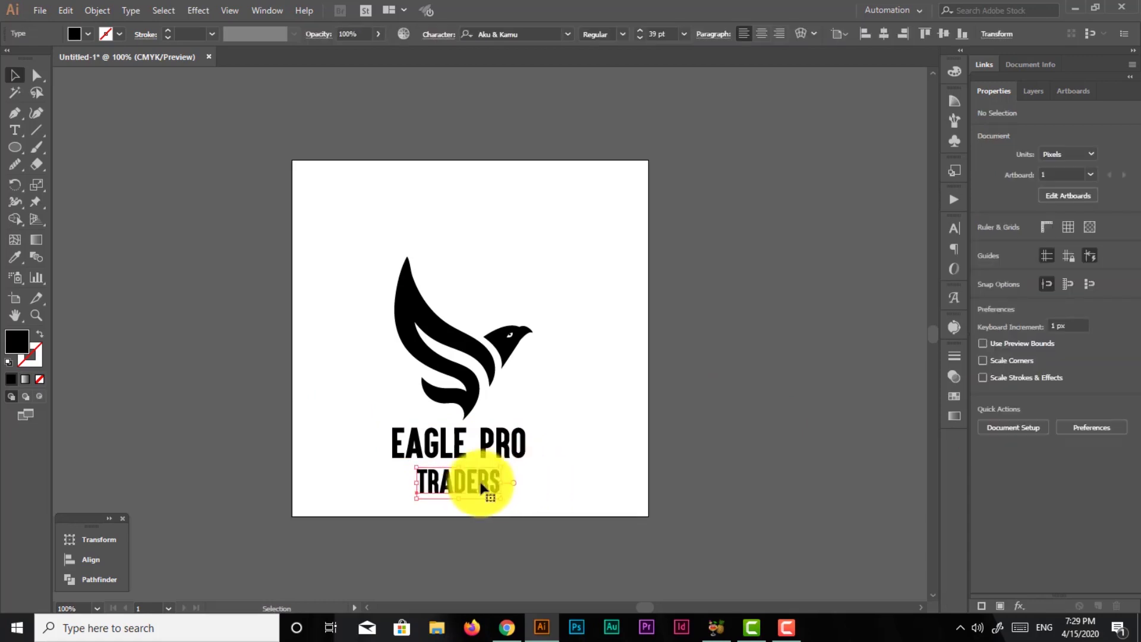
pyautogui.click(1003, 405)
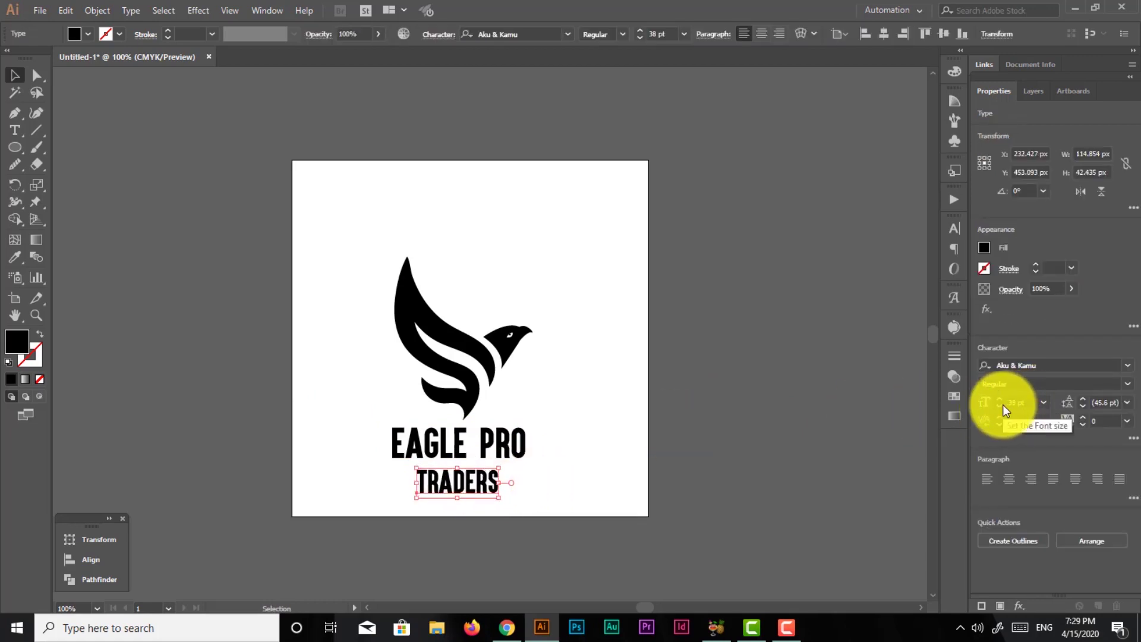
pyautogui.moveTo(461, 489); pyautogui.dragTo(466, 484)
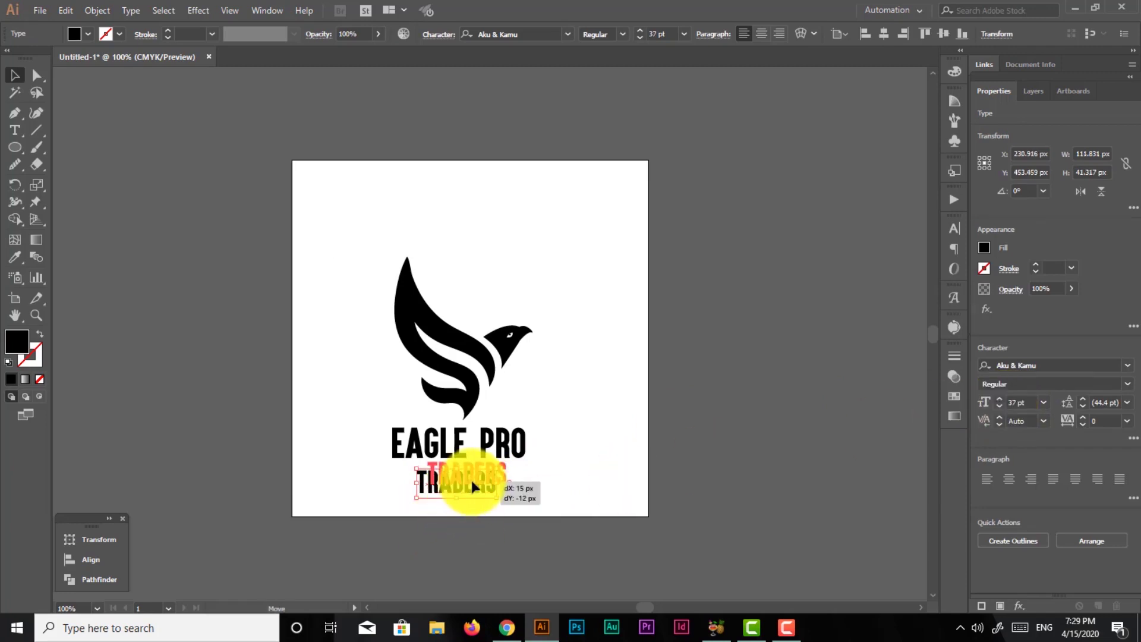
pyautogui.click(549, 474)
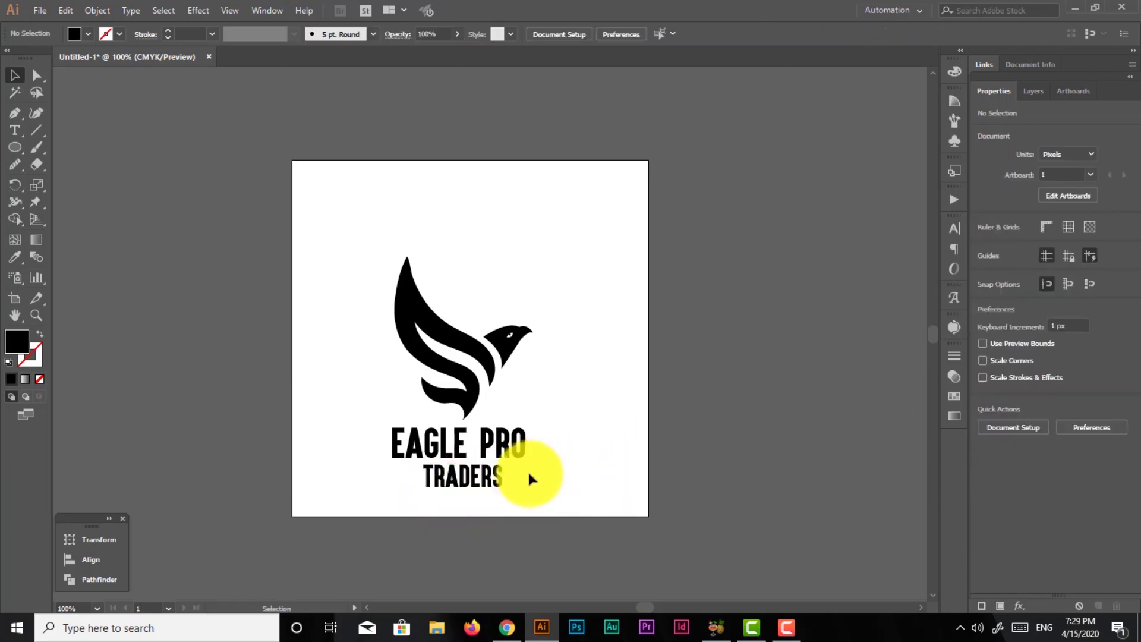
pyautogui.click(469, 483)
pyautogui.press('Left')
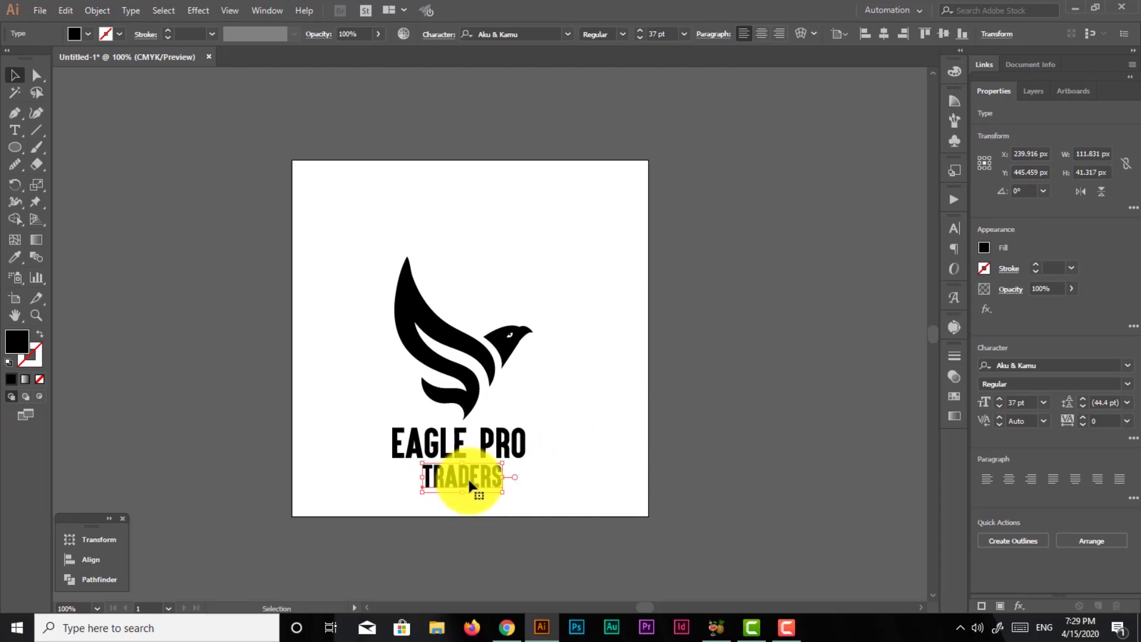
pyautogui.press('Down')
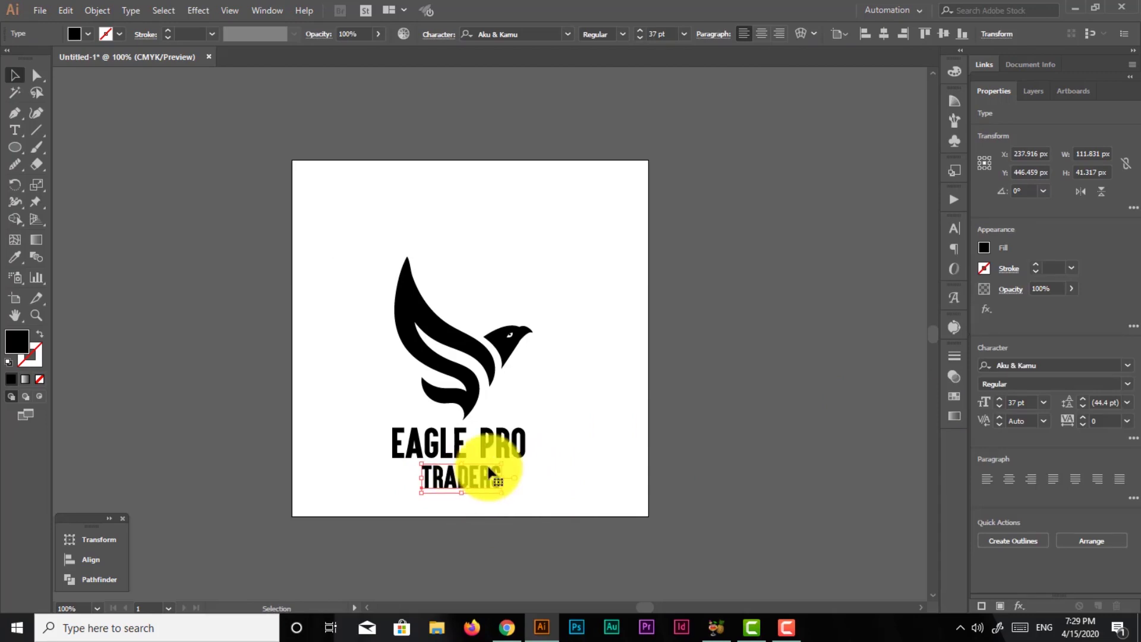
pyautogui.click(533, 422)
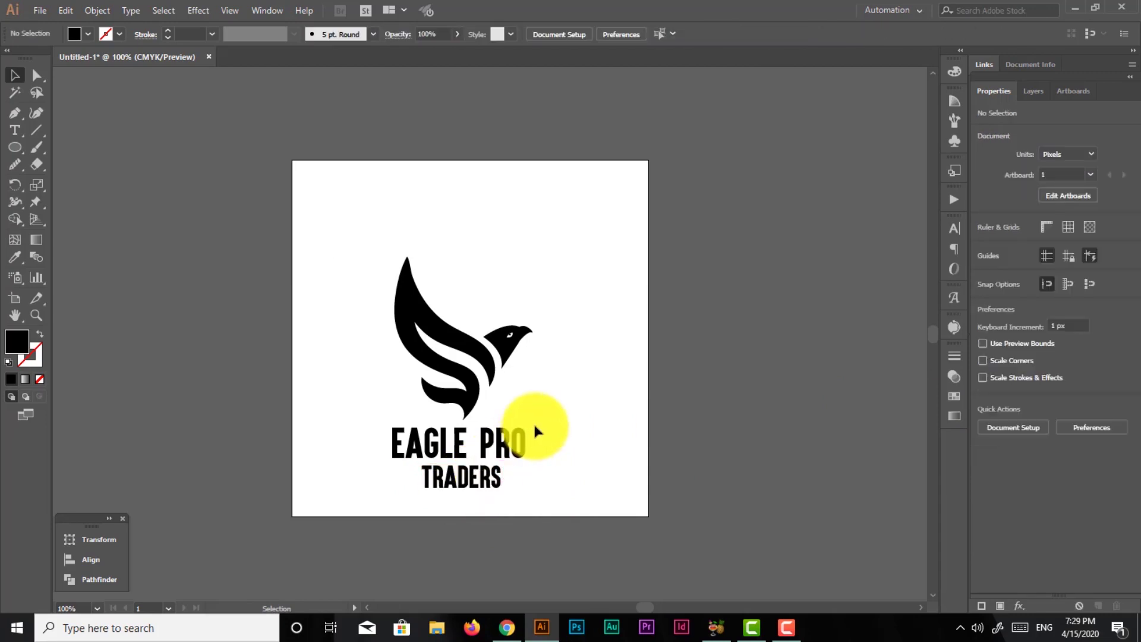
# Reduce the word PRO in the EAGLE PRO text to 40 pt.
pyautogui.doubleClick(468, 450)
pyautogui.moveTo(479, 452); pyautogui.dragTo(547, 439)
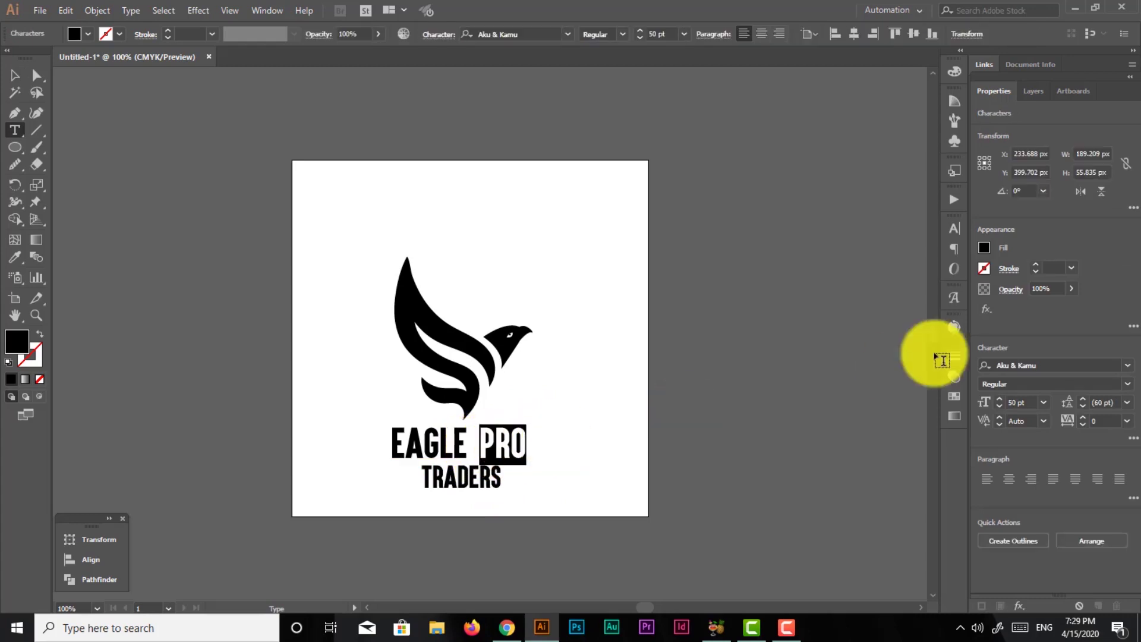
pyautogui.click(1000, 407)
pyautogui.click(1000, 407)
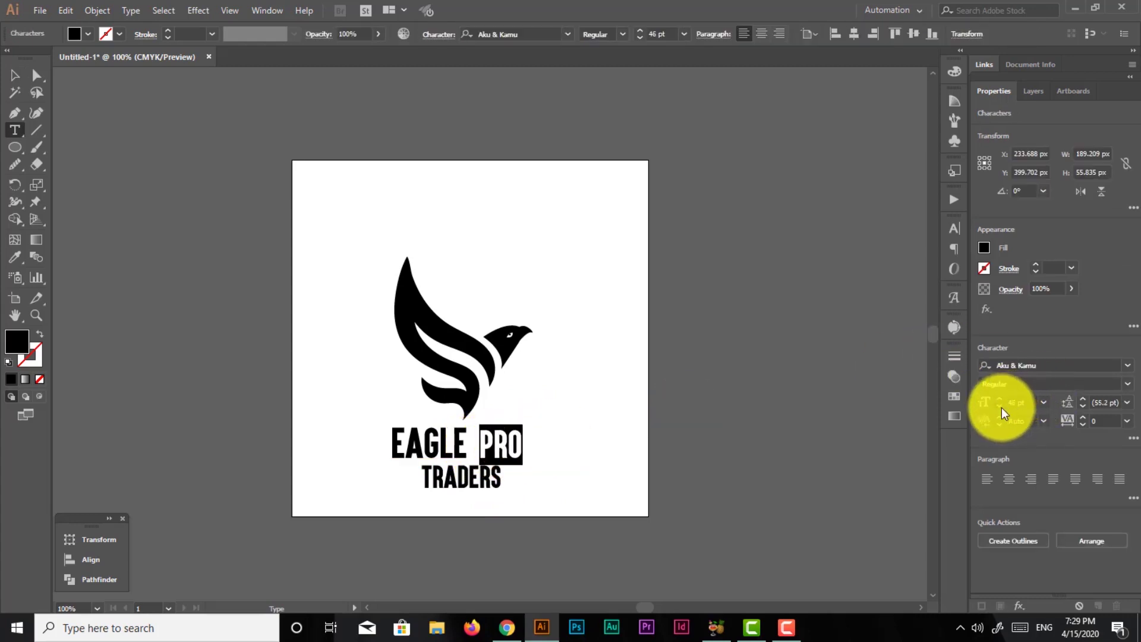
pyautogui.click(1001, 408)
pyautogui.click(1001, 408)
pyautogui.click(1001, 408)
pyautogui.click(1001, 408)
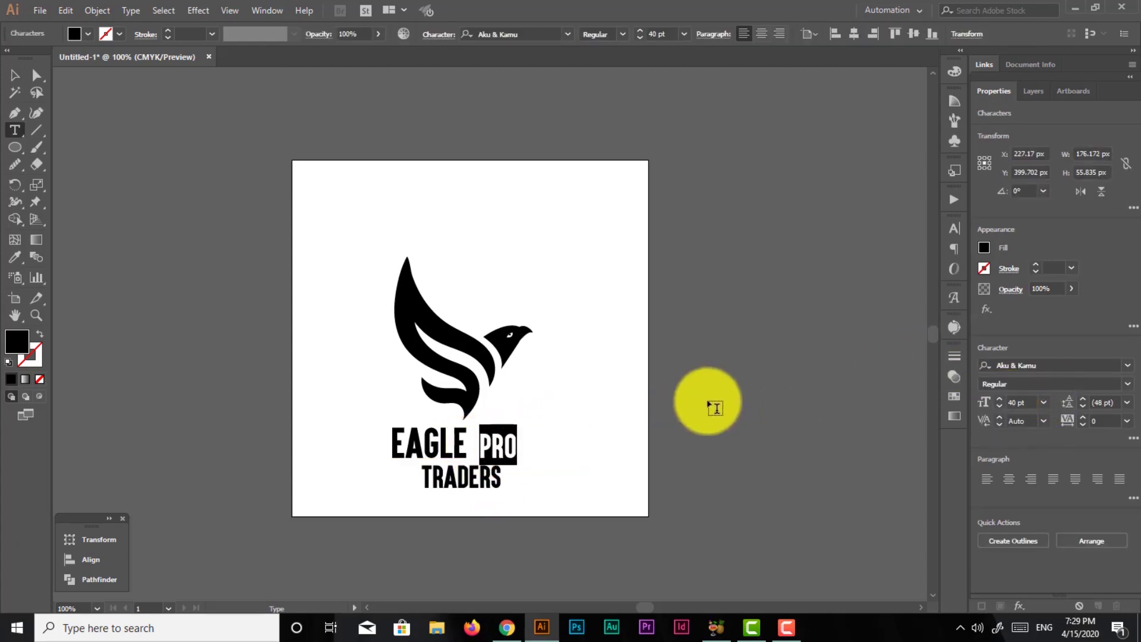
pyautogui.click(10, 77)
pyautogui.click(184, 210)
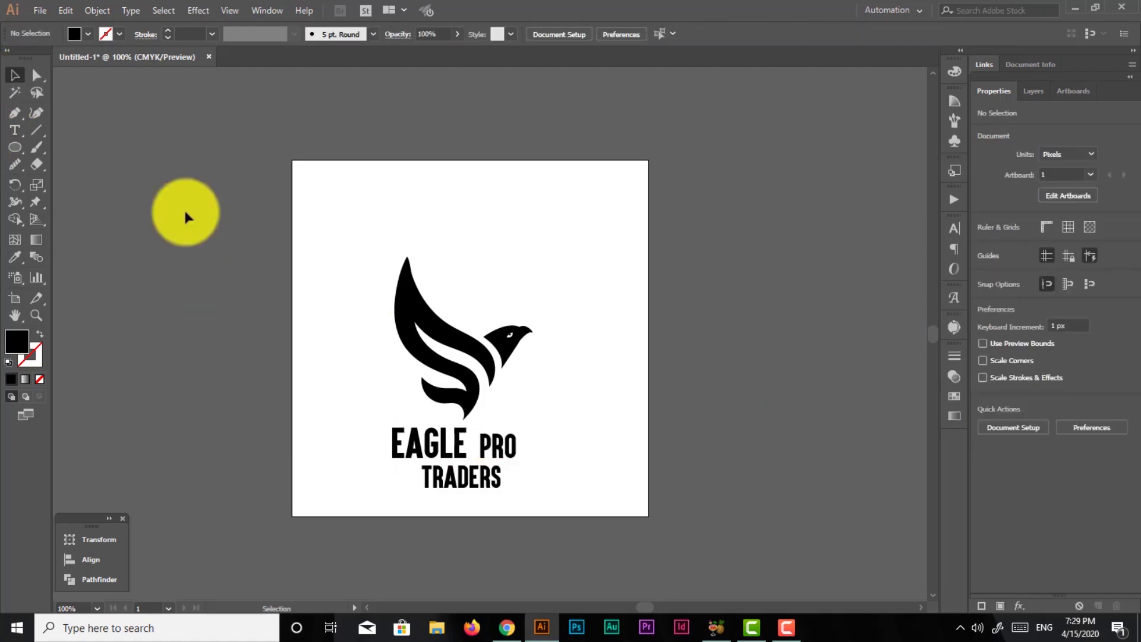
# Give the word EAGLE a red fill, leaving PRO and TRADERS black.
pyautogui.click(448, 436)
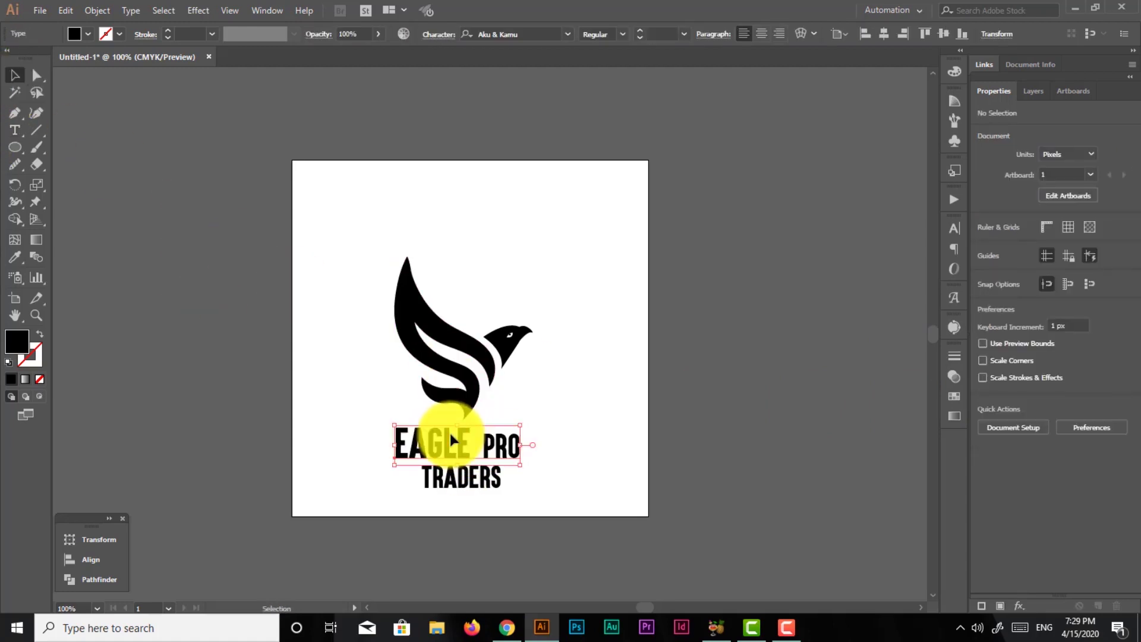
pyautogui.click(464, 480)
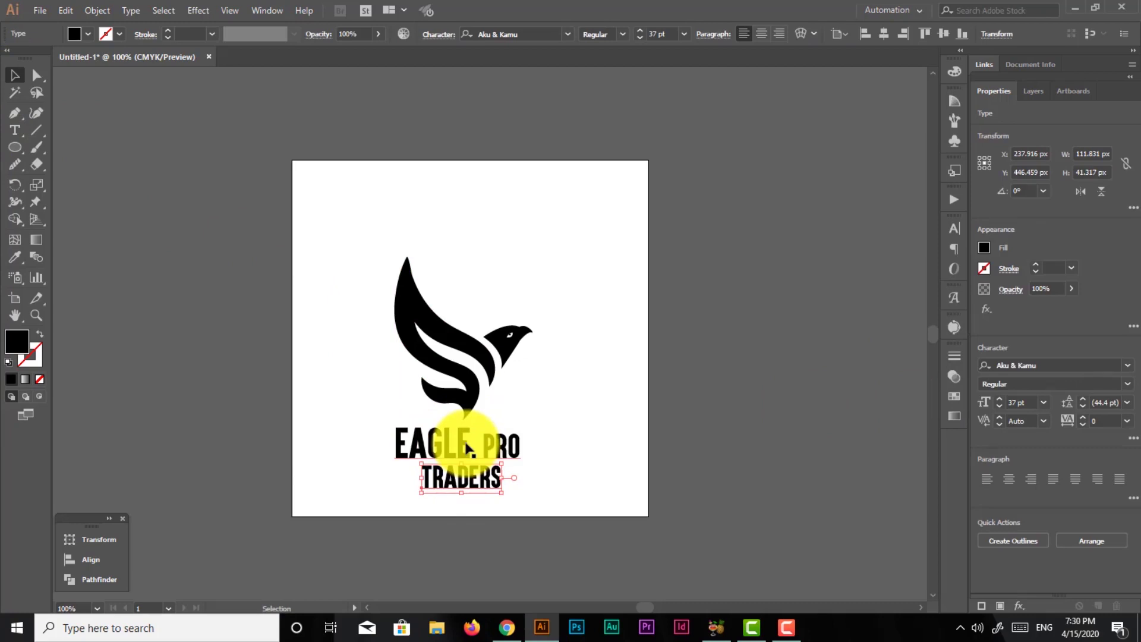
pyautogui.press('t')
pyautogui.moveTo(472, 443); pyautogui.dragTo(394, 446)
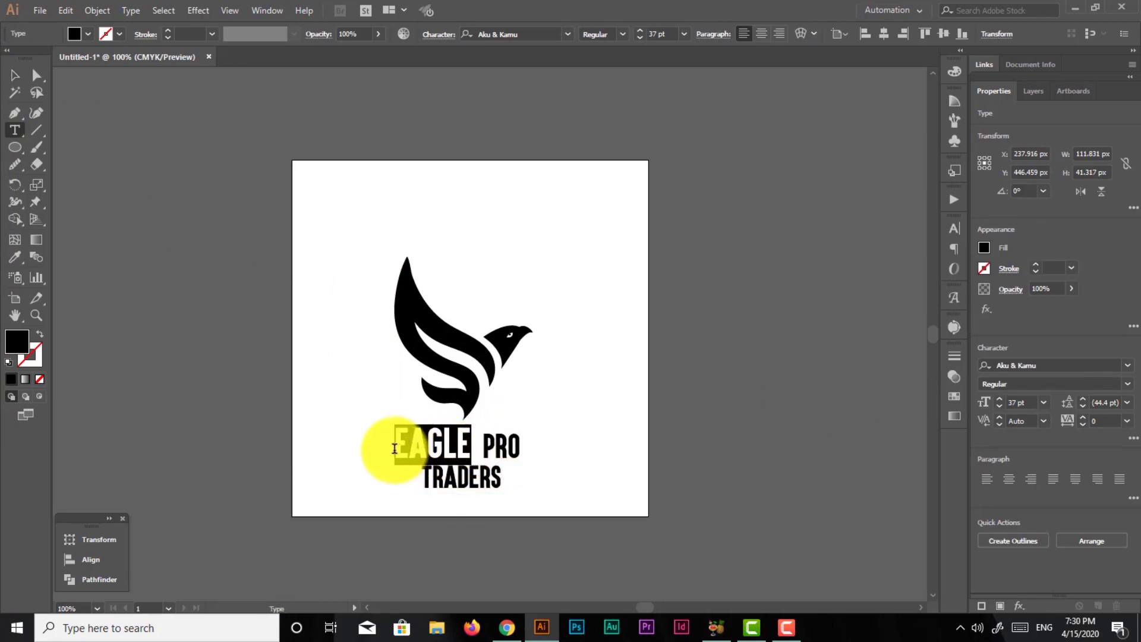
pyautogui.click(982, 247)
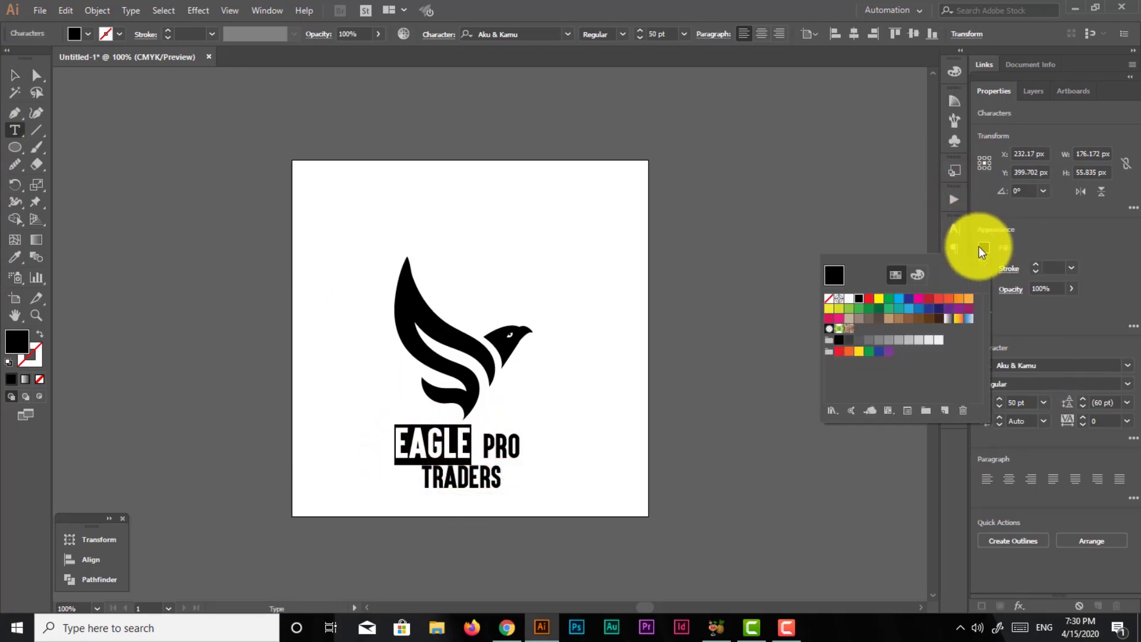
pyautogui.click(869, 298)
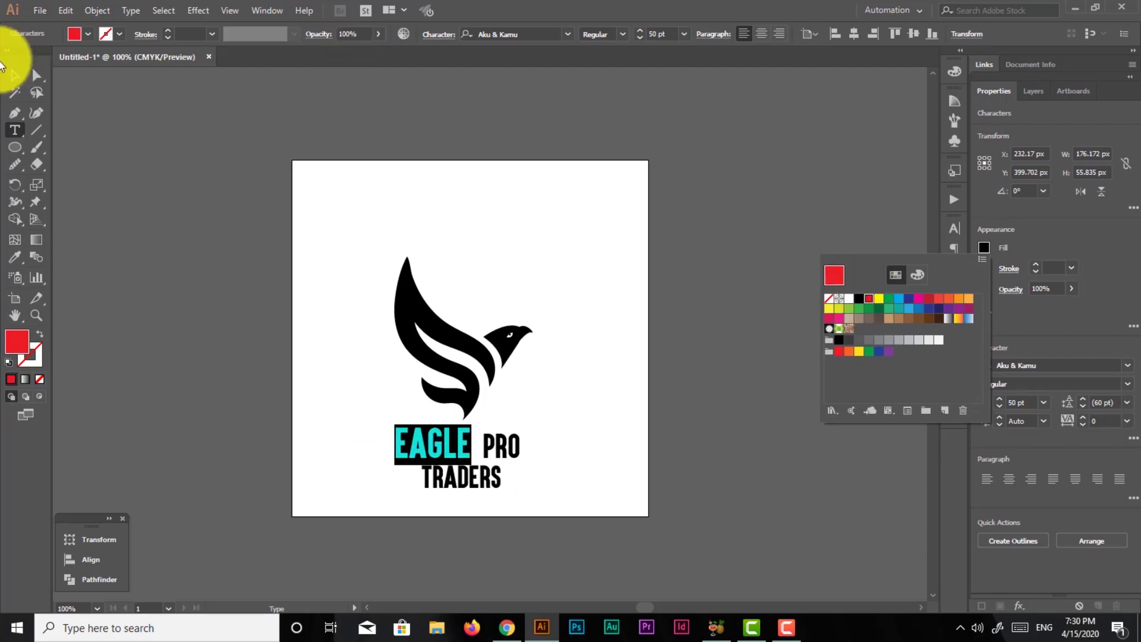
pyautogui.press('Escape')
pyautogui.click(179, 150)
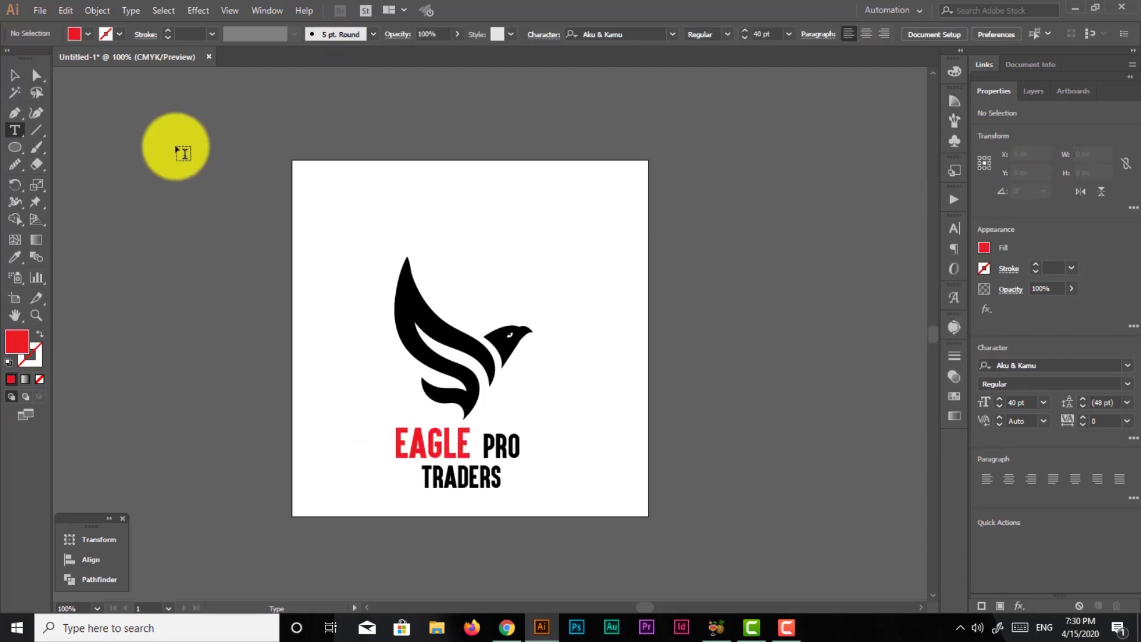
pyautogui.click(10, 75)
# Move the eagle and all its text to the artboard centre, then nudge TRADERS slightly lower.
pyautogui.moveTo(384, 239); pyautogui.dragTo(547, 489)
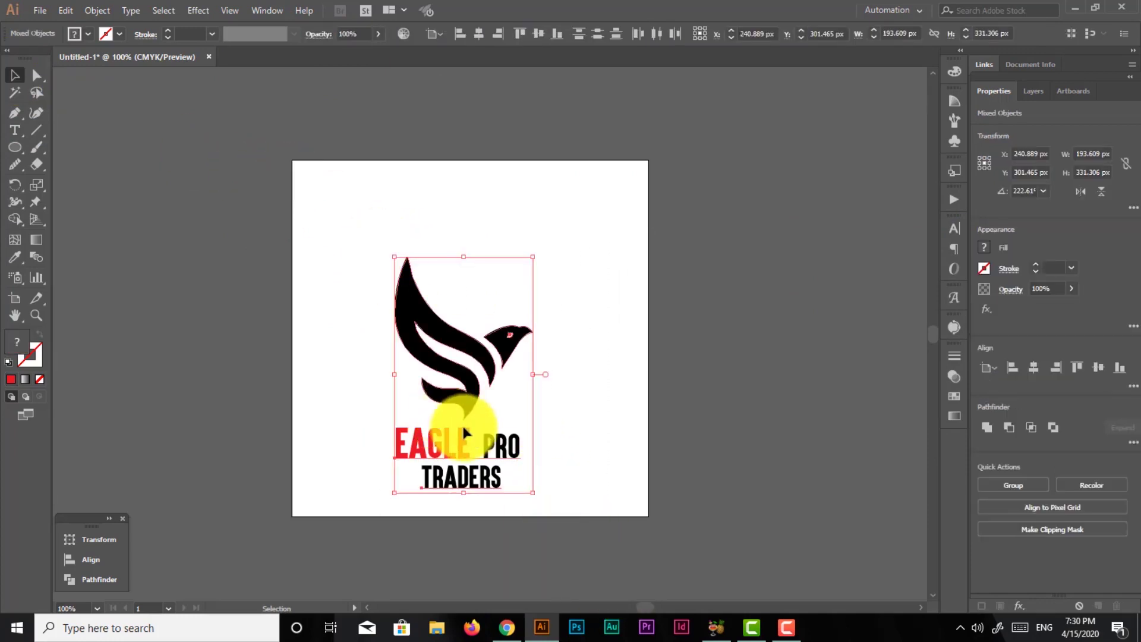
pyautogui.moveTo(439, 419); pyautogui.dragTo(476, 368)
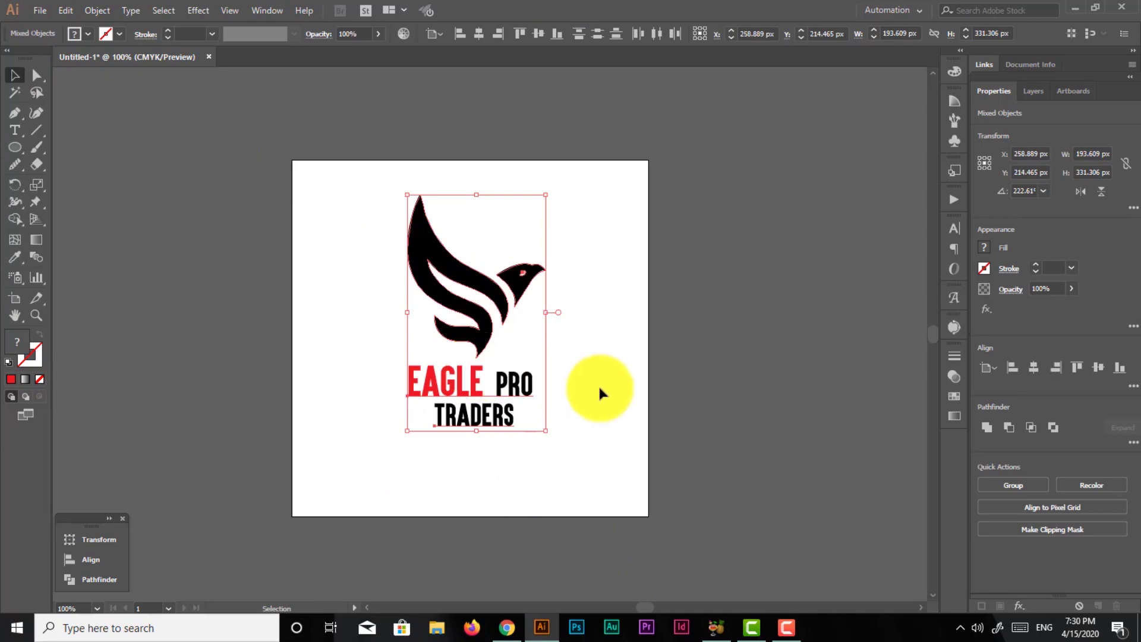
pyautogui.moveTo(459, 318); pyautogui.dragTo(459, 329)
pyautogui.click(585, 353)
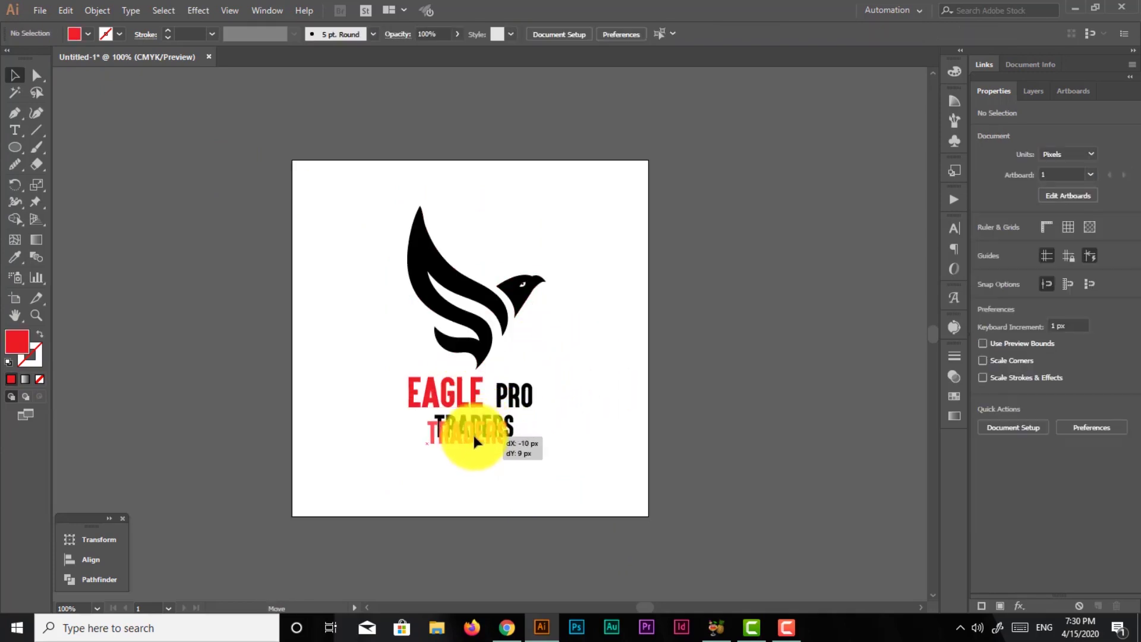
pyautogui.moveTo(479, 438); pyautogui.dragTo(474, 437)
pyautogui.click(561, 423)
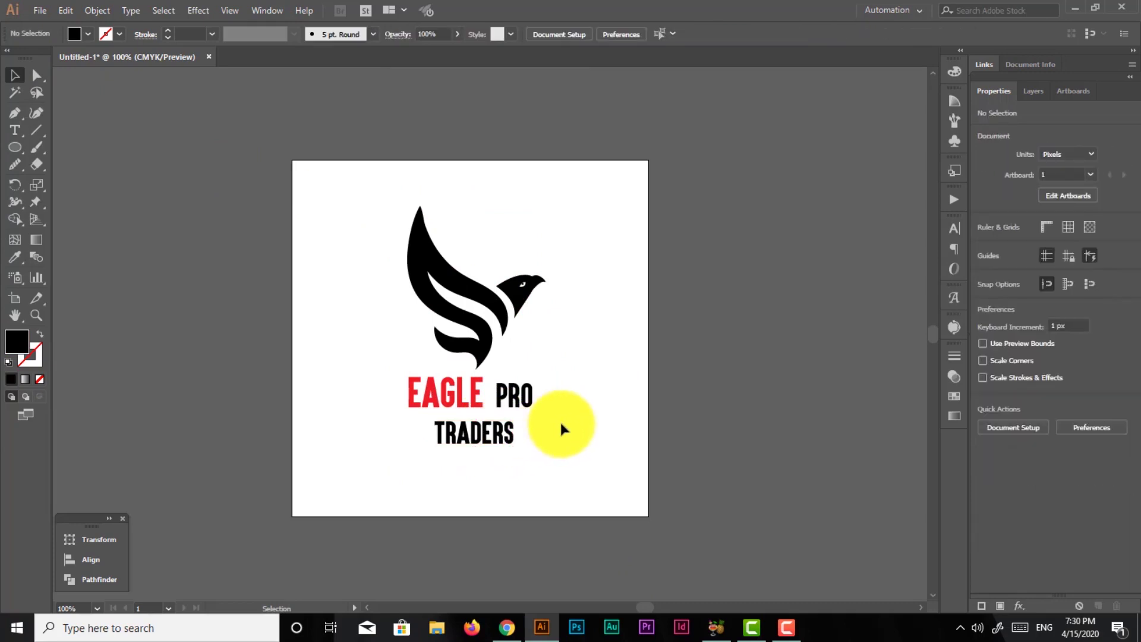